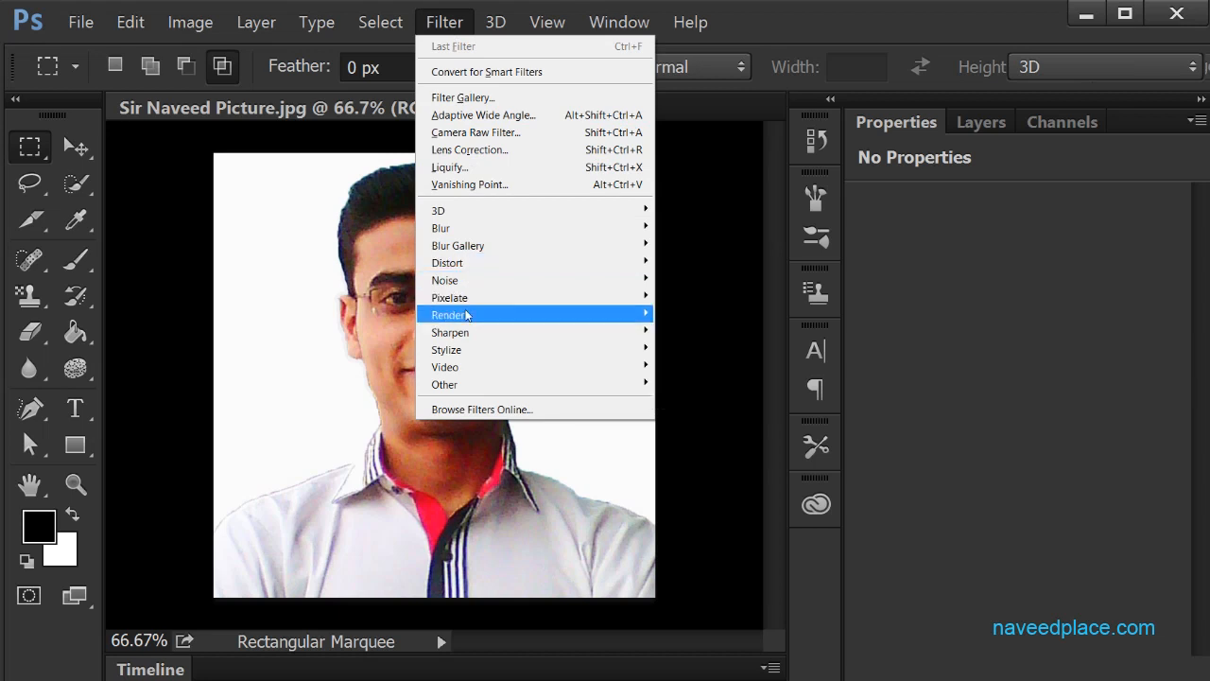
pyautogui.moveTo(467, 315)
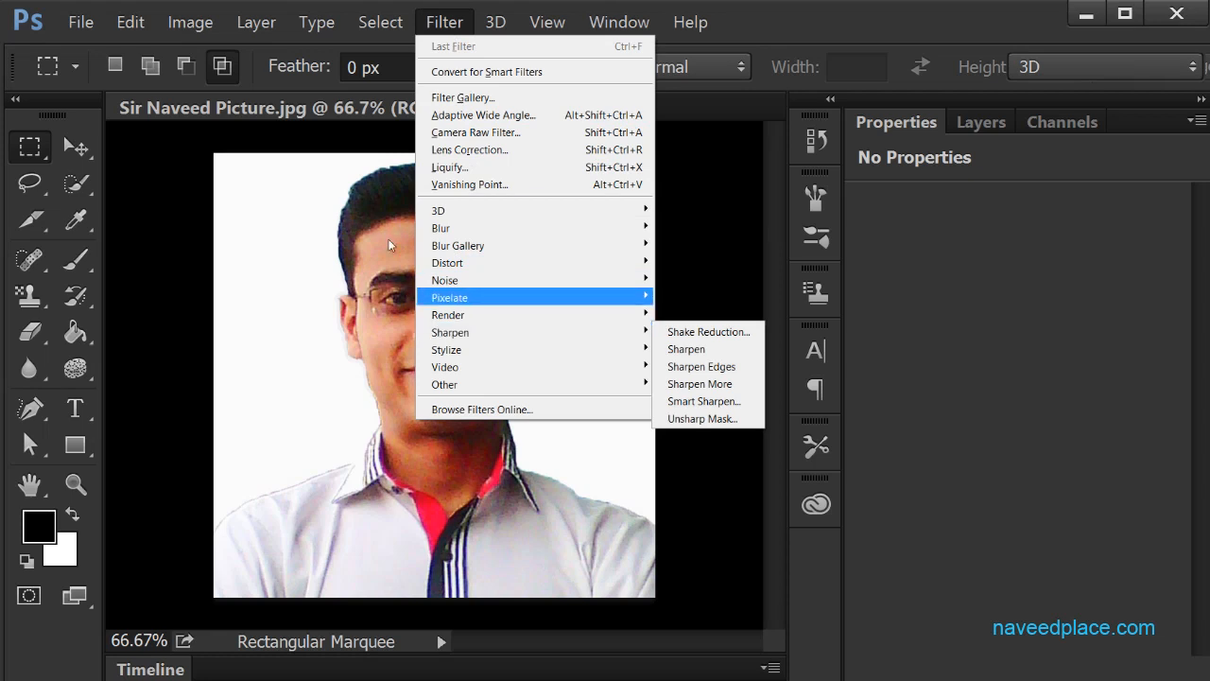
pyautogui.moveTo(450, 297)
pyautogui.click(245, 380)
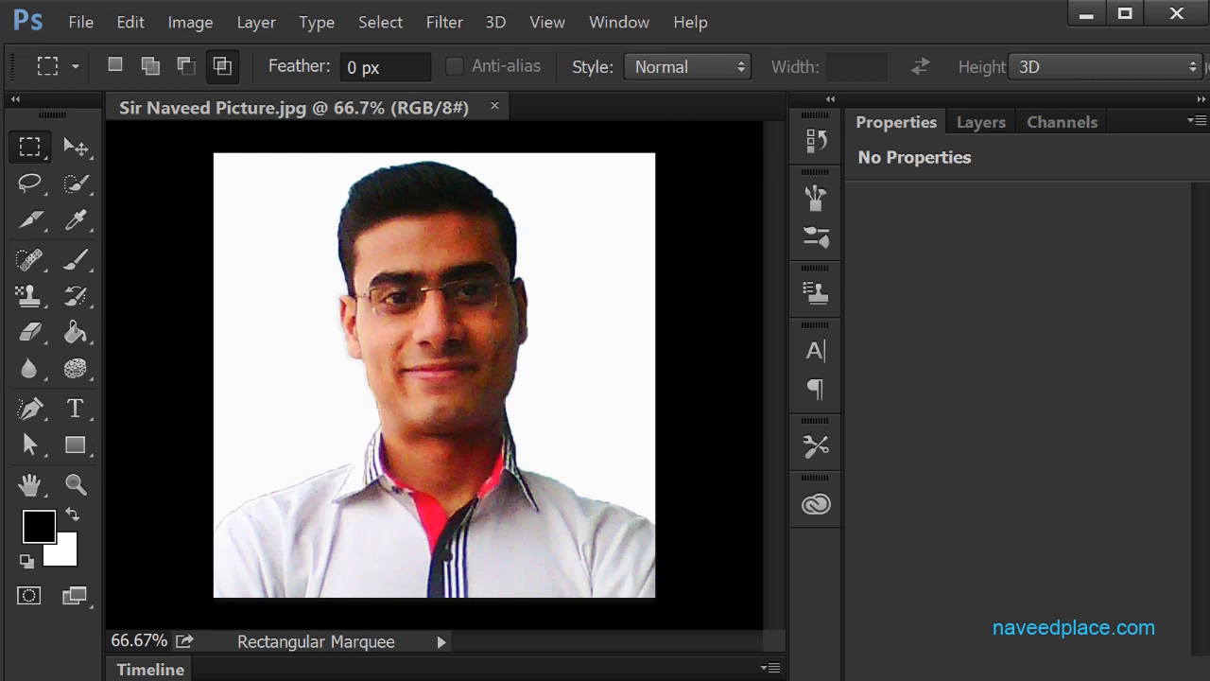
# Open the Unsharp Mask filter for the portrait and fit the whole photo in its preview at 33%.
pyautogui.click(448, 27)
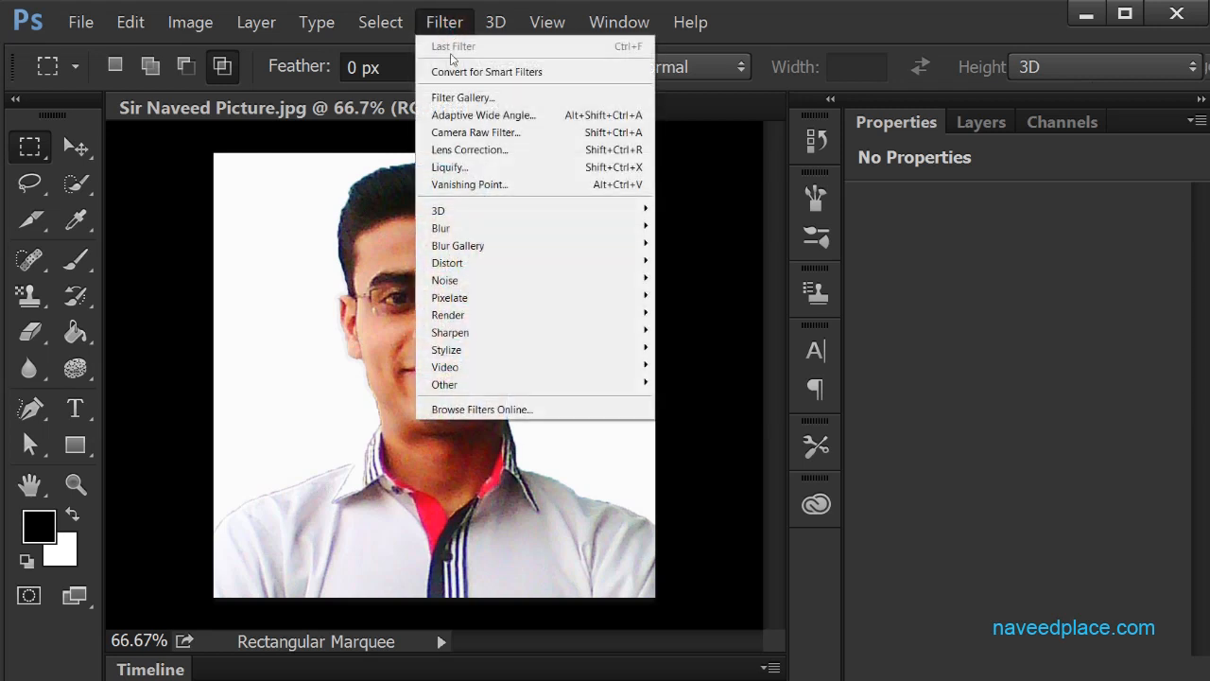
pyautogui.moveTo(451, 339)
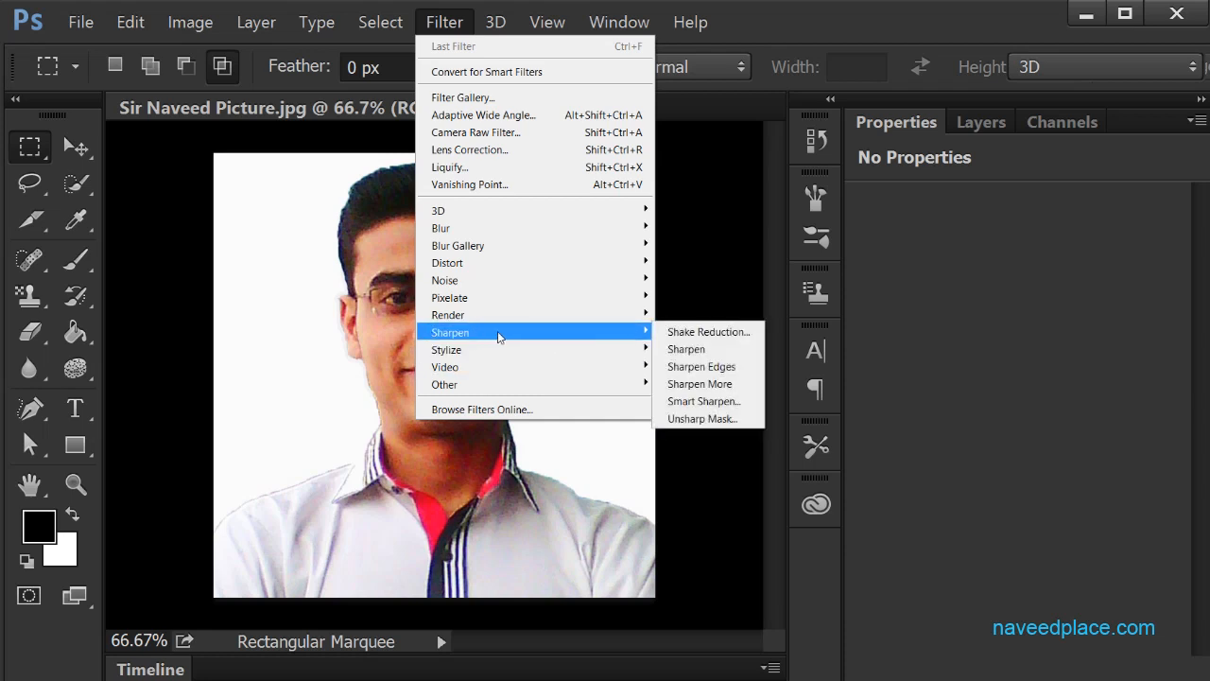
pyautogui.click(709, 421)
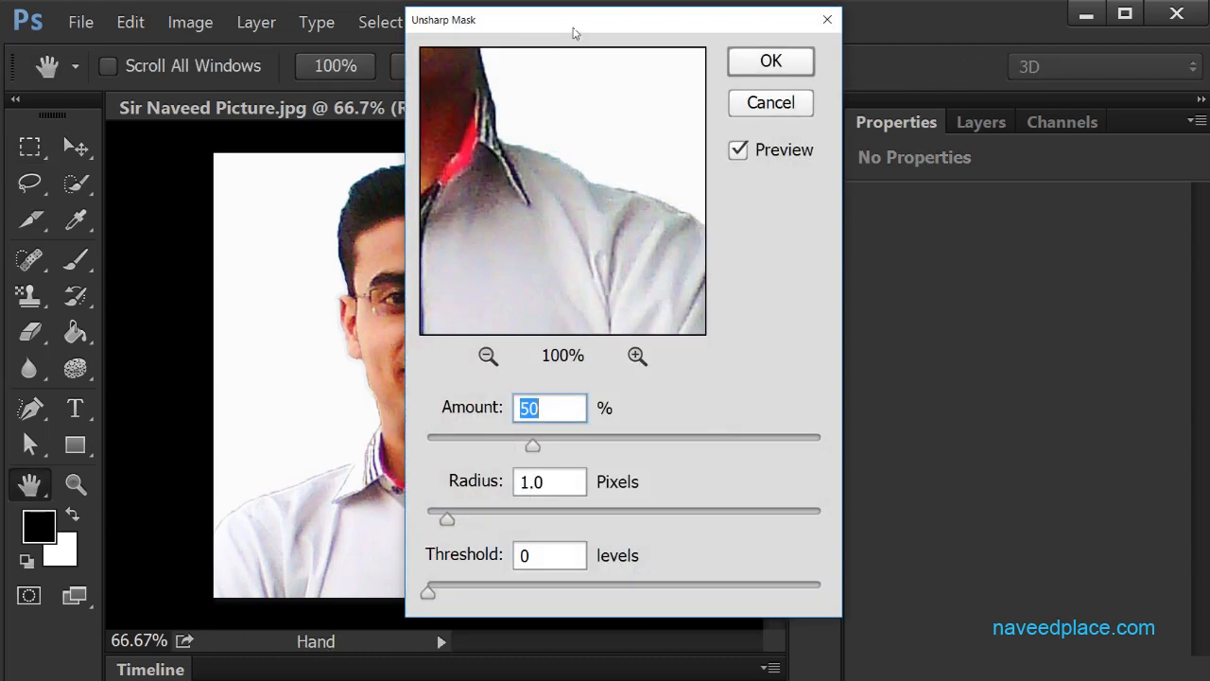
pyautogui.moveTo(572, 33); pyautogui.dragTo(690, 109)
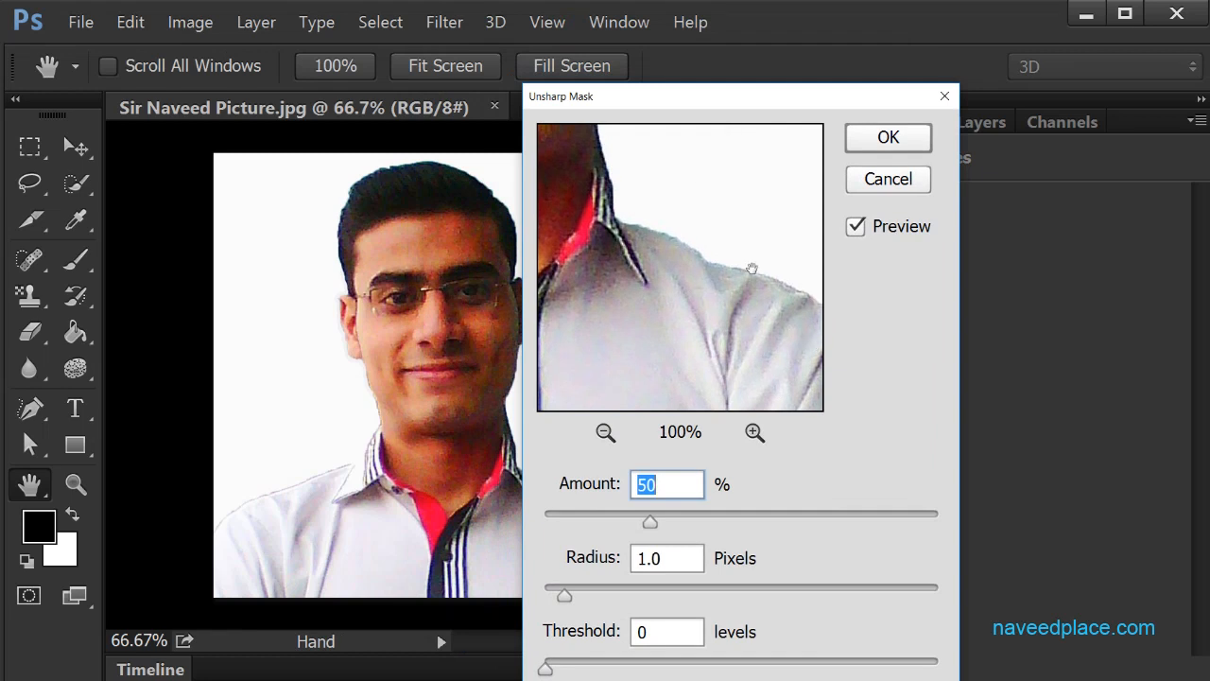
pyautogui.moveTo(682, 241); pyautogui.dragTo(697, 278)
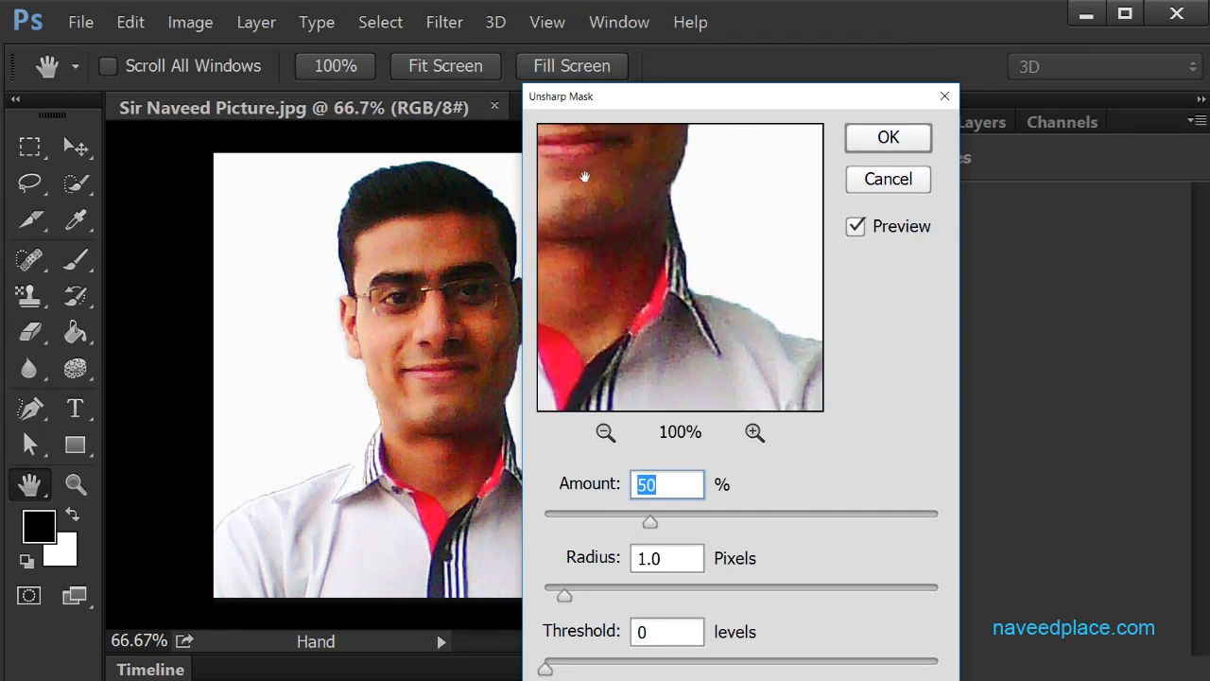
pyautogui.moveTo(692, 296); pyautogui.dragTo(741, 342)
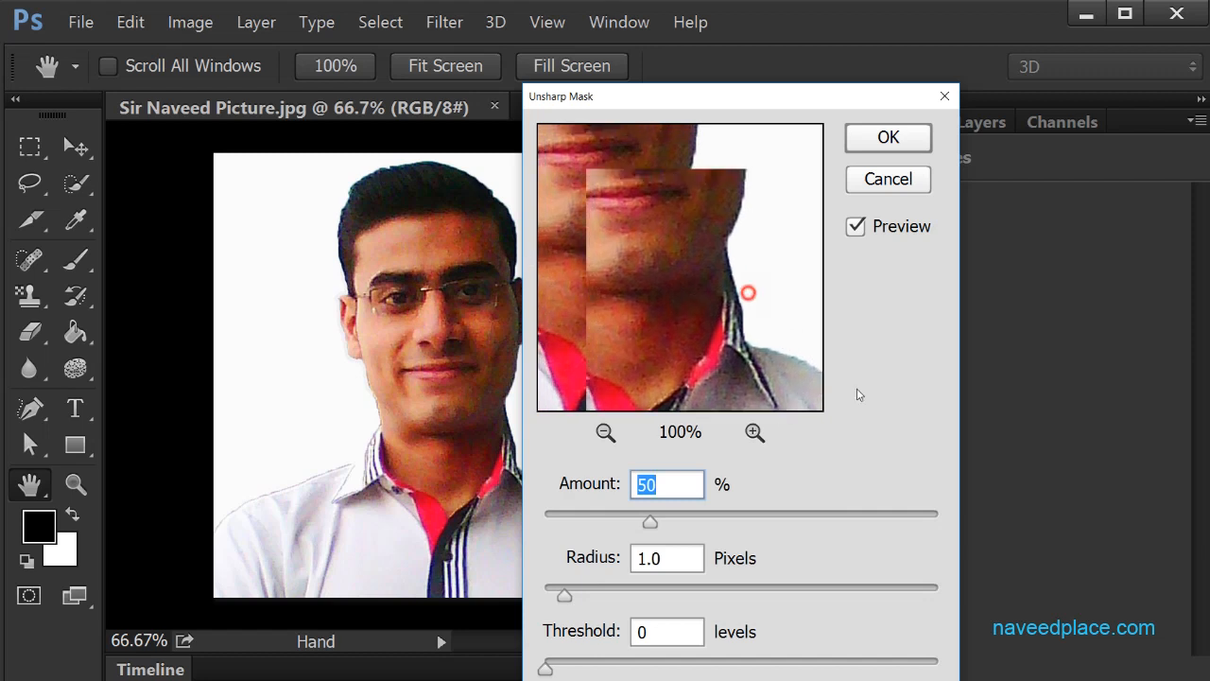
pyautogui.moveTo(726, 265); pyautogui.dragTo(601, 333)
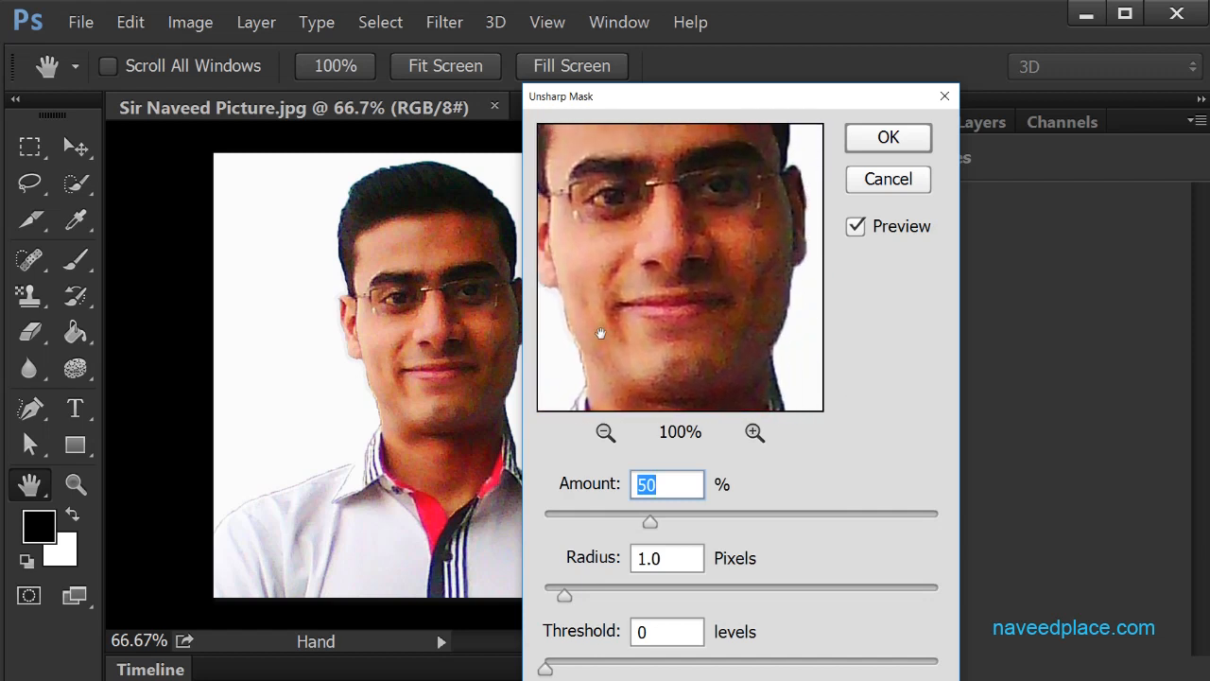
pyautogui.click(605, 432)
pyautogui.click(605, 432)
pyautogui.click(605, 432)
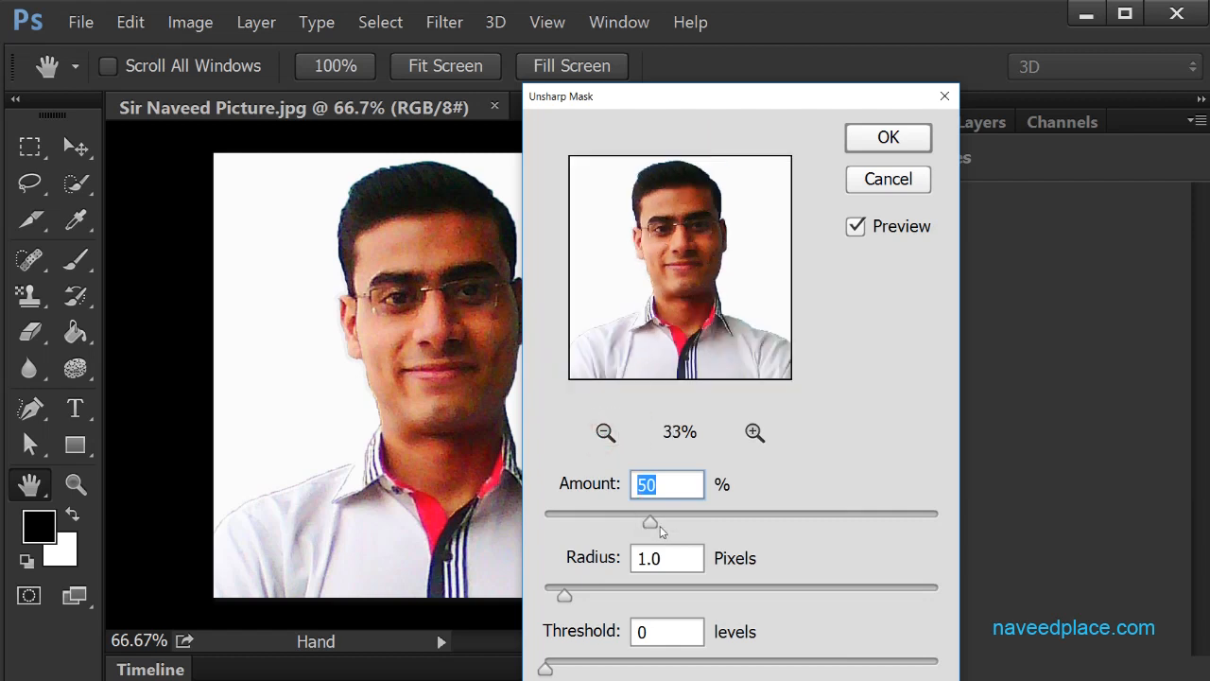
# Try Unsharp Mask on the portrait with an Amount of 179% and a Radius of 2.5 pixels.
pyautogui.moveTo(651, 525); pyautogui.dragTo(780, 526)
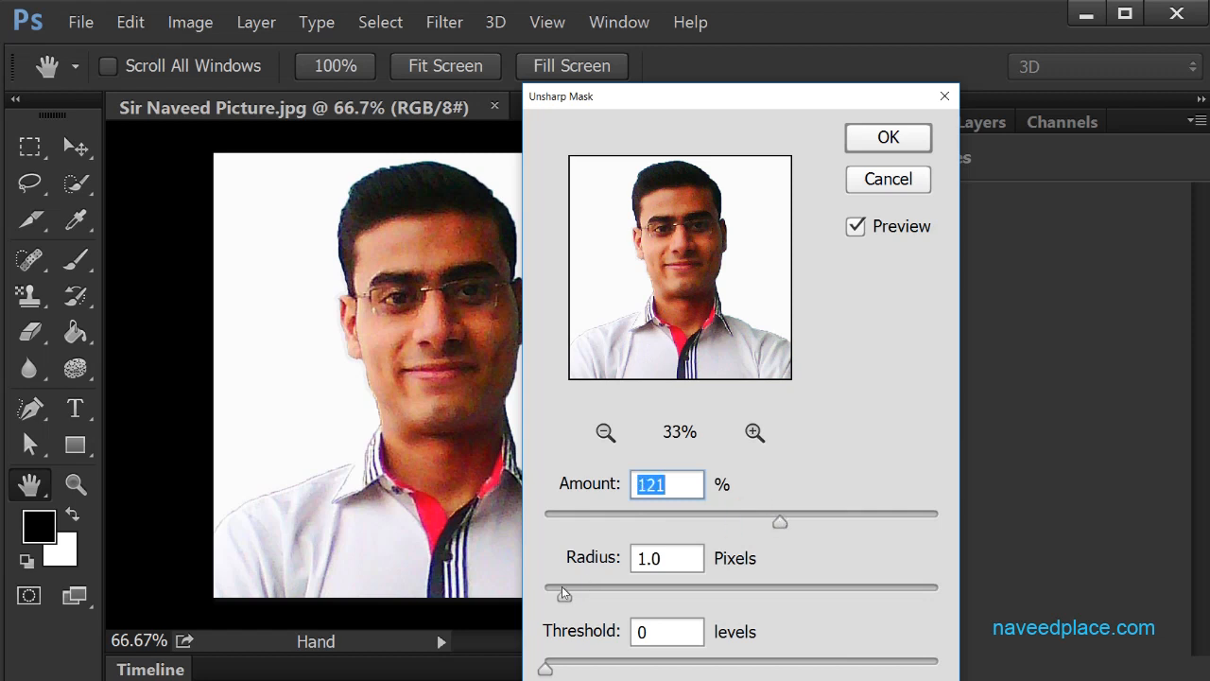
pyautogui.moveTo(668, 596); pyautogui.dragTo(705, 595)
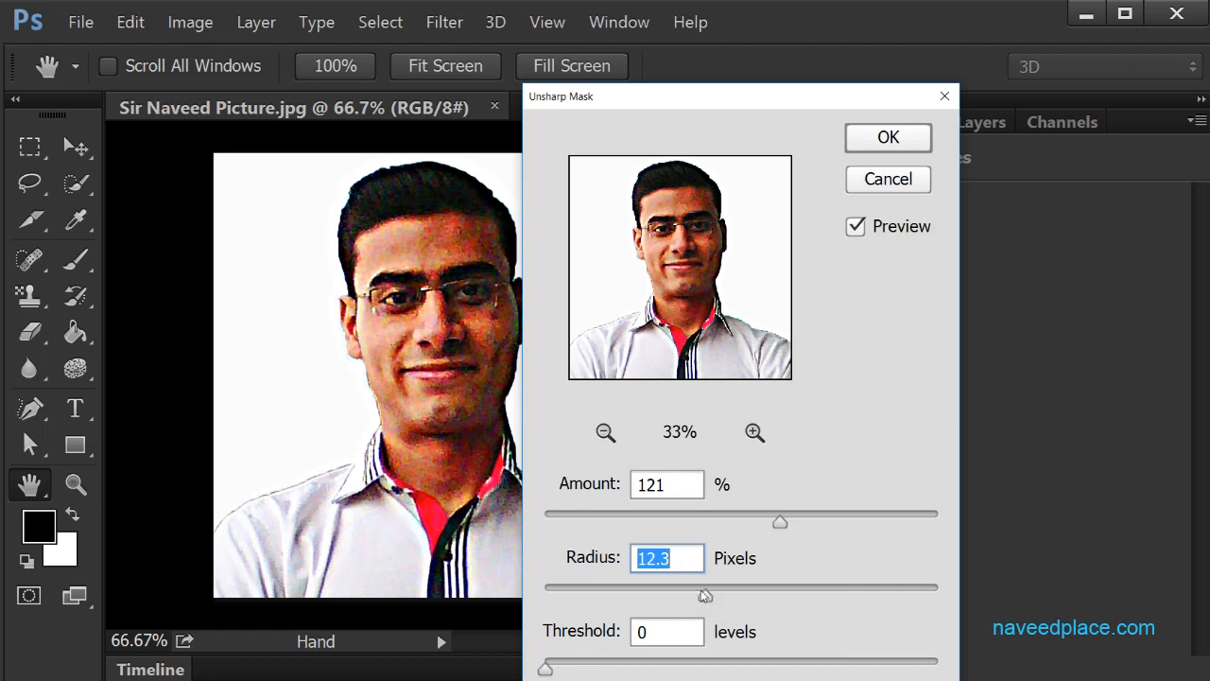
pyautogui.moveTo(705, 596); pyautogui.dragTo(597, 596)
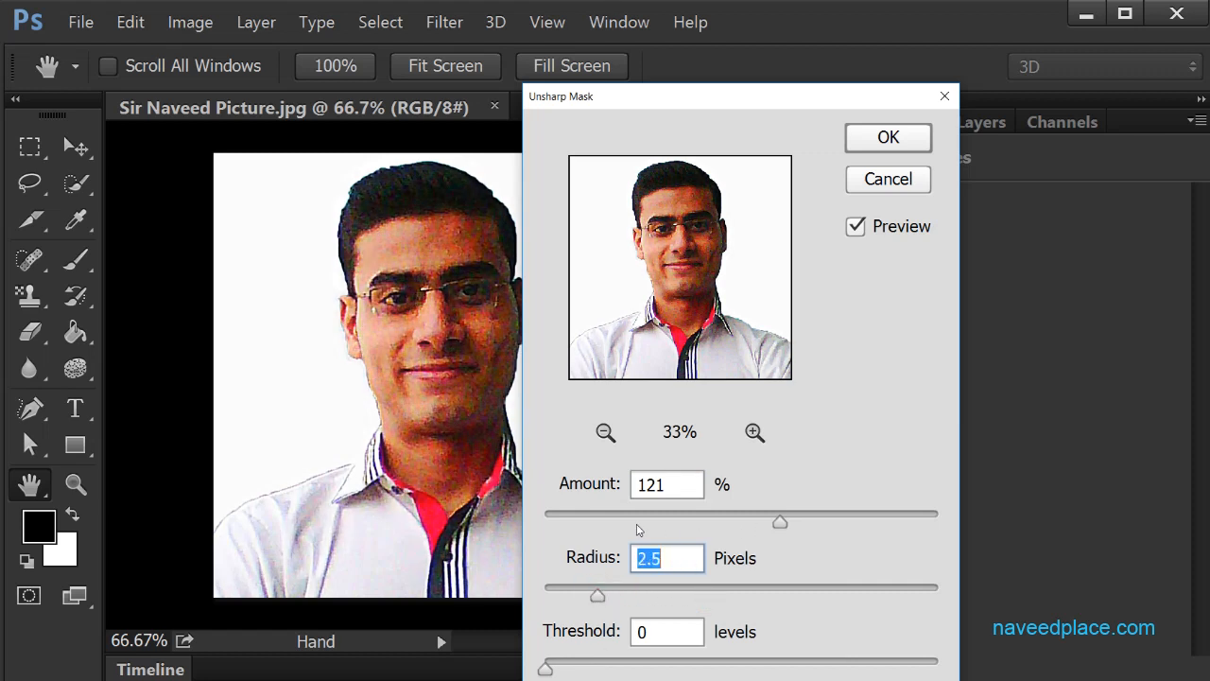
pyautogui.moveTo(638, 522); pyautogui.dragTo(839, 522)
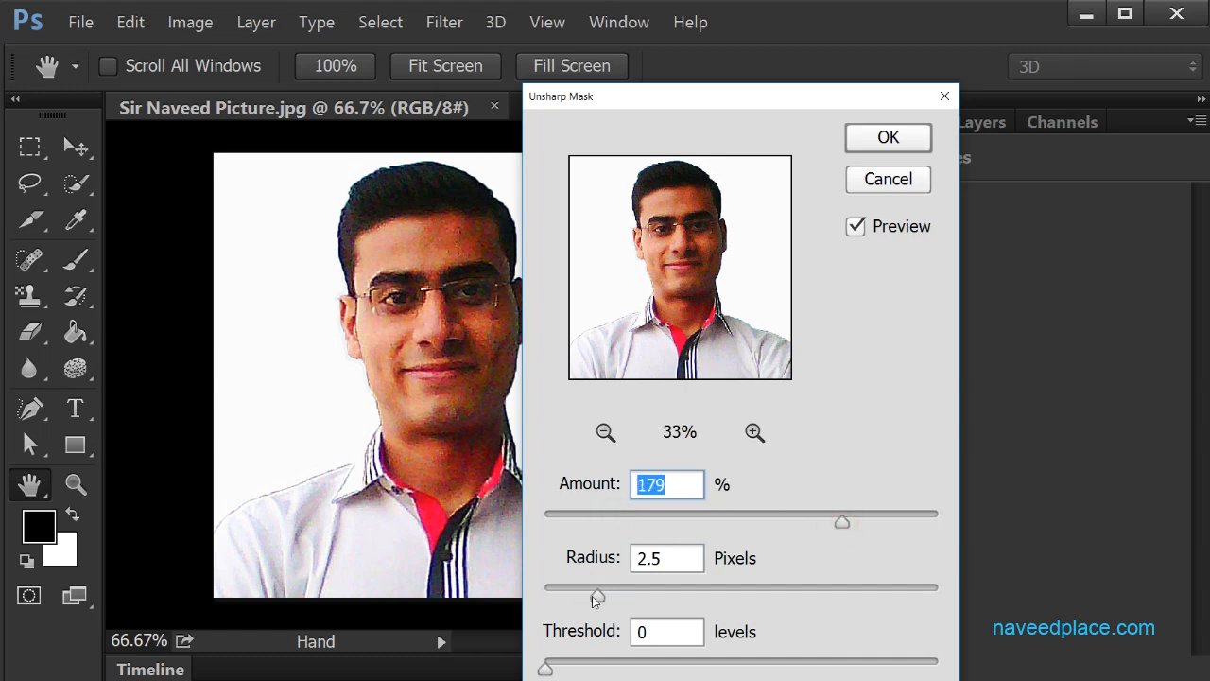
# Try an extreme Unsharp Mask with Radius 147.4 pixels, Threshold 30 levels and Amount 299%, and discard the filter.
pyautogui.moveTo(597, 596); pyautogui.dragTo(731, 595)
pyautogui.moveTo(546, 670); pyautogui.dragTo(610, 667)
pyautogui.moveTo(734, 597); pyautogui.dragTo(832, 594)
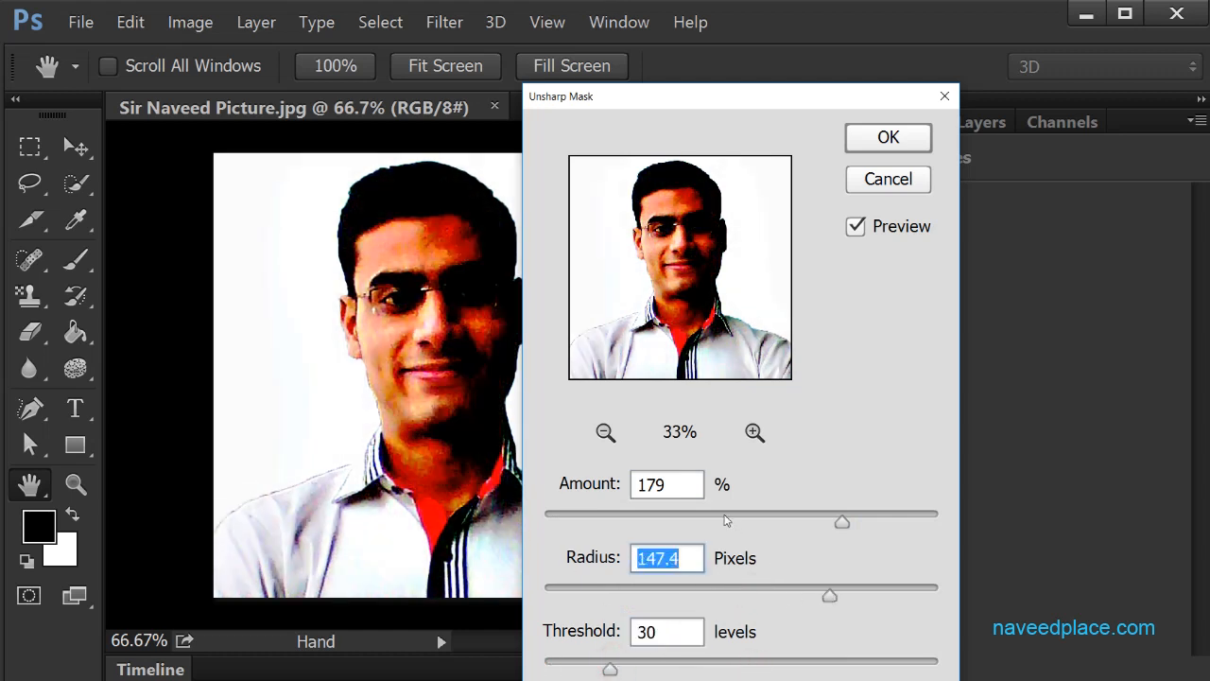
pyautogui.moveTo(845, 521); pyautogui.dragTo(903, 521)
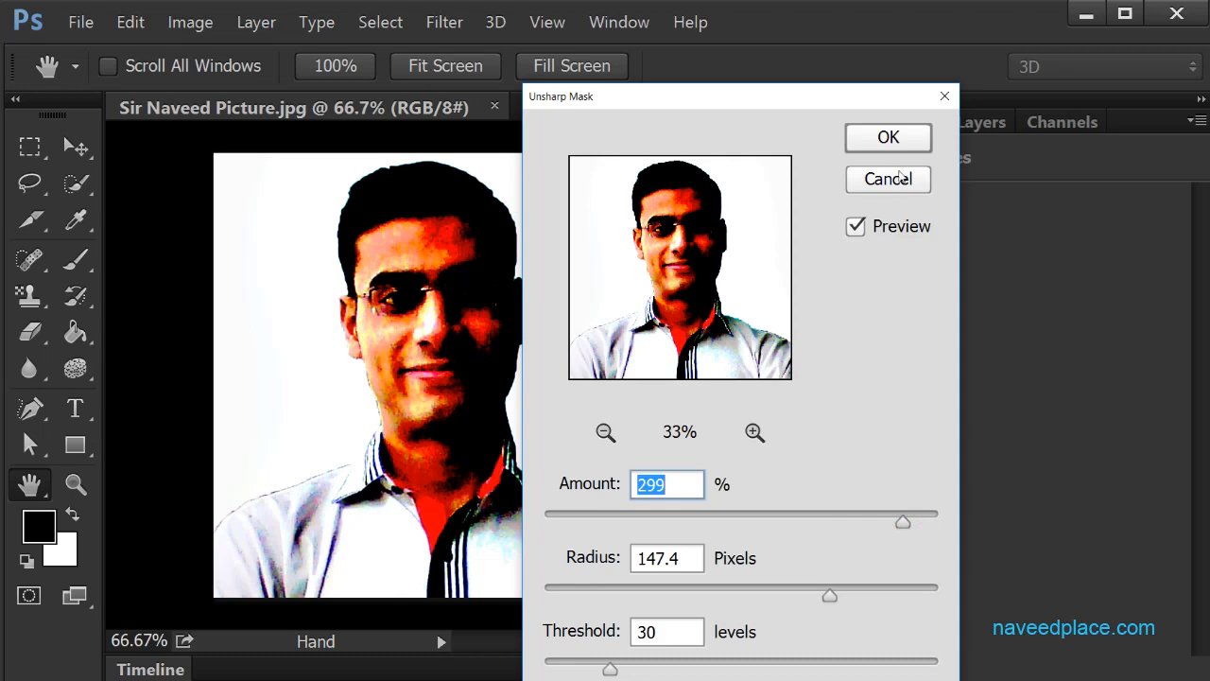
pyautogui.click(888, 179)
# Open the Smart Sharpen filter for the portrait and show the face in its preview at 50% zoom.
pyautogui.click(444, 22)
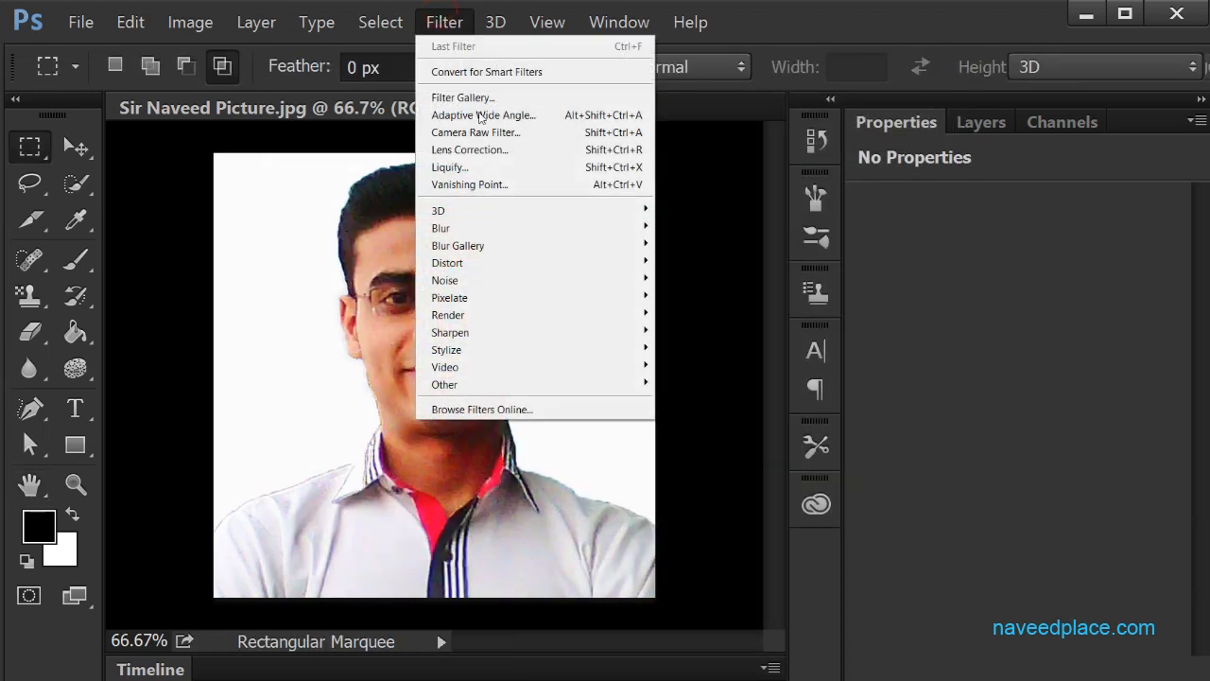
pyautogui.moveTo(472, 332)
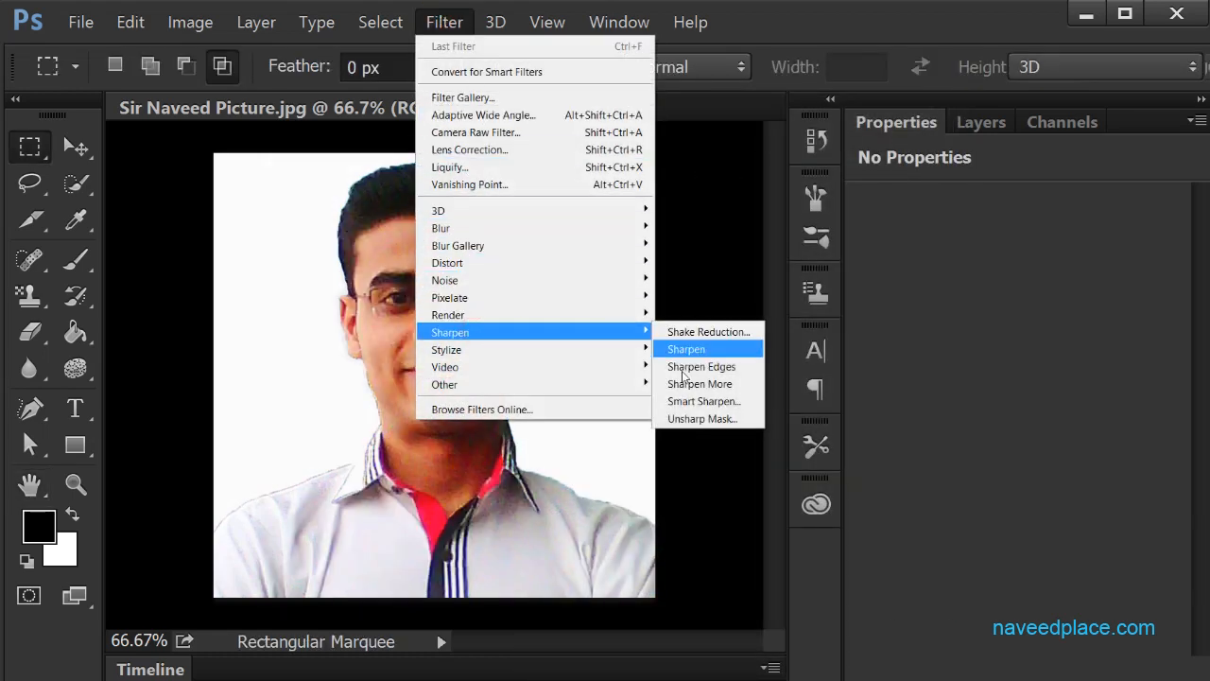
pyautogui.click(727, 409)
pyautogui.moveTo(320, 289); pyautogui.dragTo(438, 356)
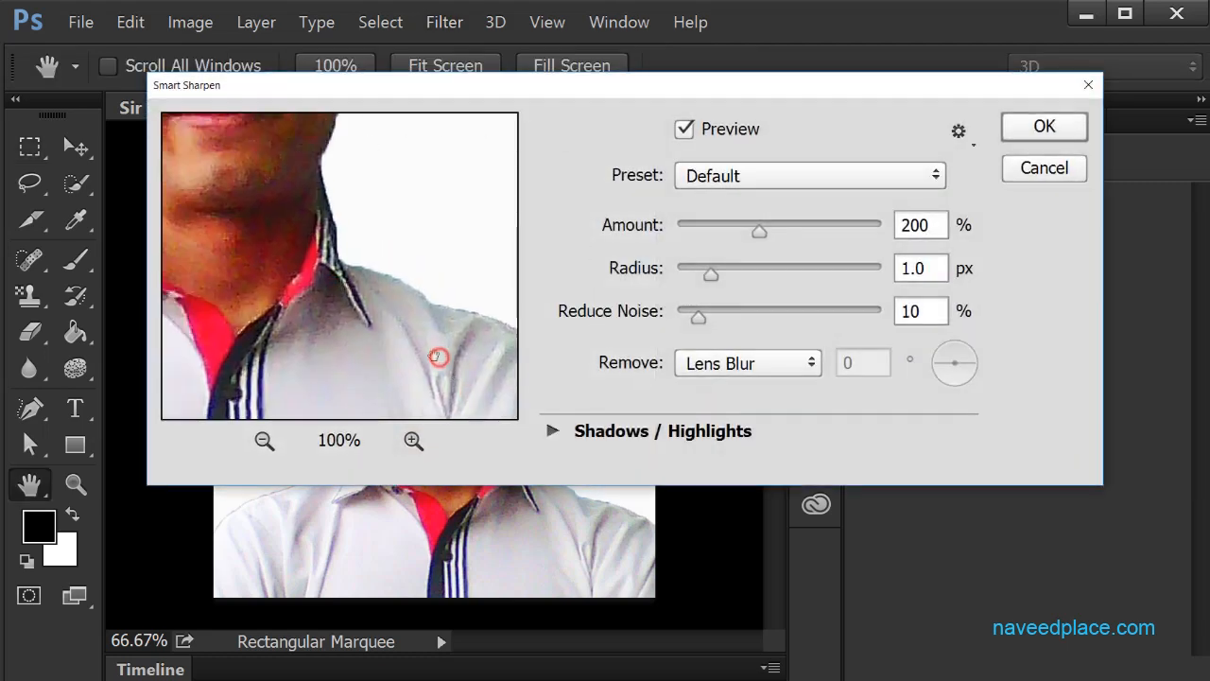
pyautogui.moveTo(270, 243); pyautogui.dragTo(425, 410)
pyautogui.moveTo(289, 312); pyautogui.dragTo(312, 363)
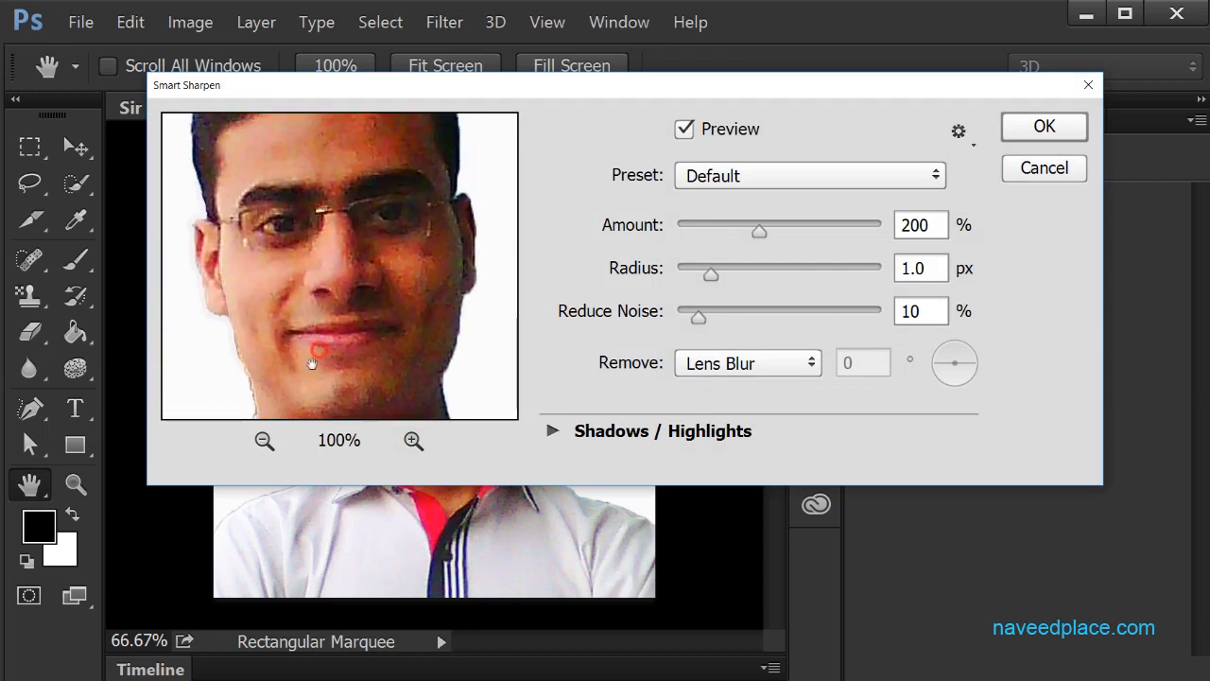
pyautogui.click(264, 440)
pyautogui.click(264, 441)
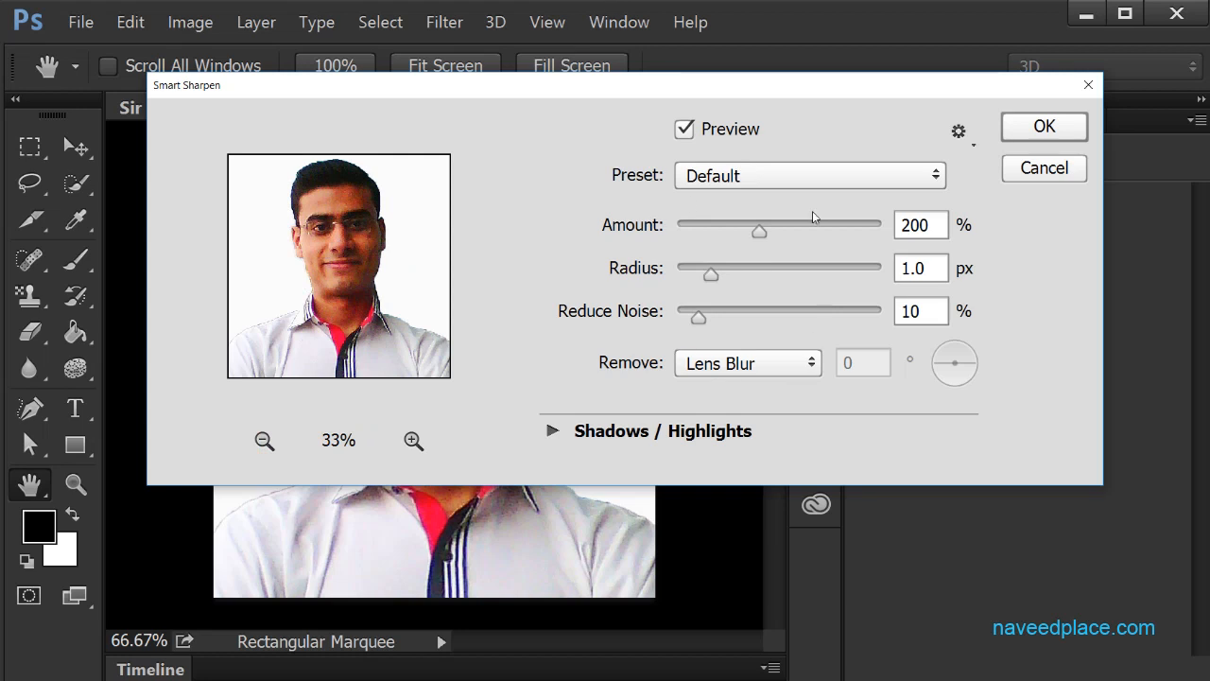
pyautogui.click(413, 441)
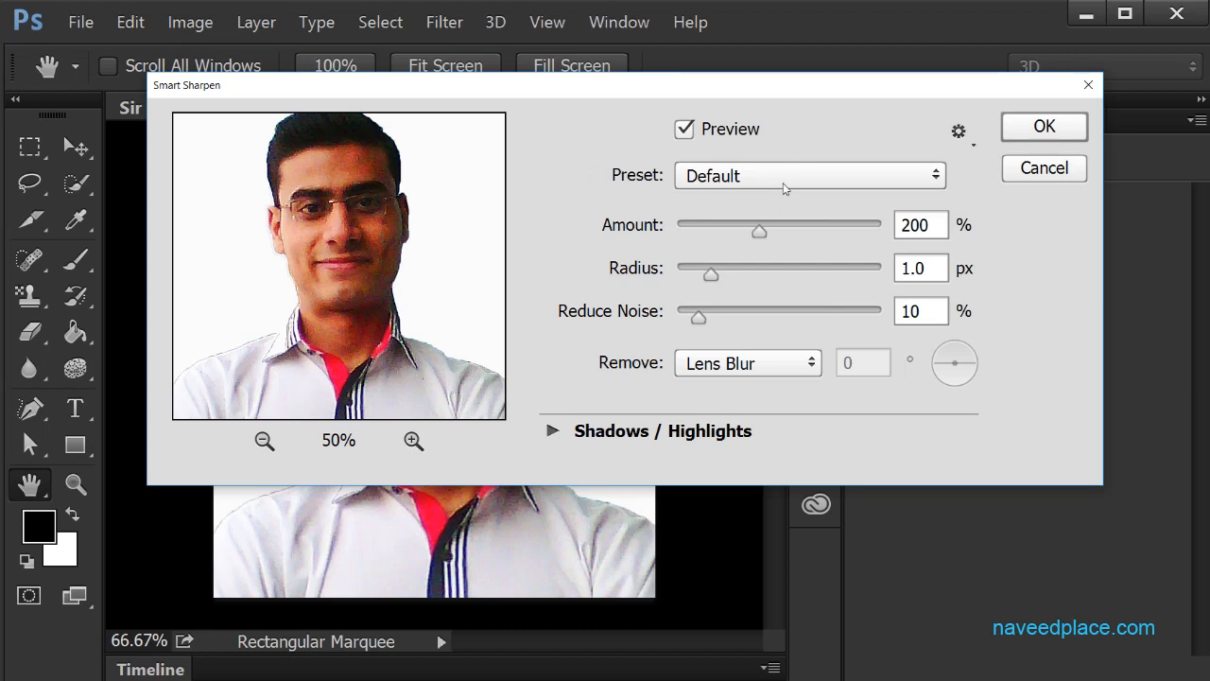
# Set Smart Sharpen's Amount to 473% and Radius to 37.7 px, and uncover the photo to check the effect.
pyautogui.click(870, 226)
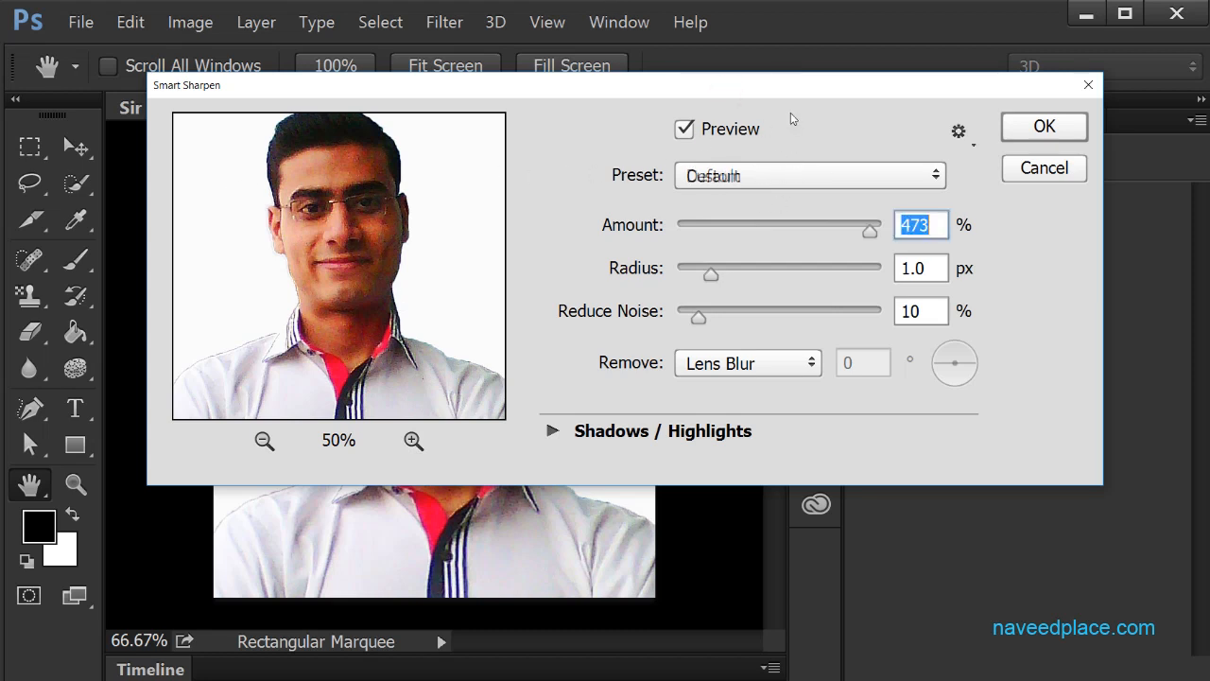
pyautogui.click(854, 268)
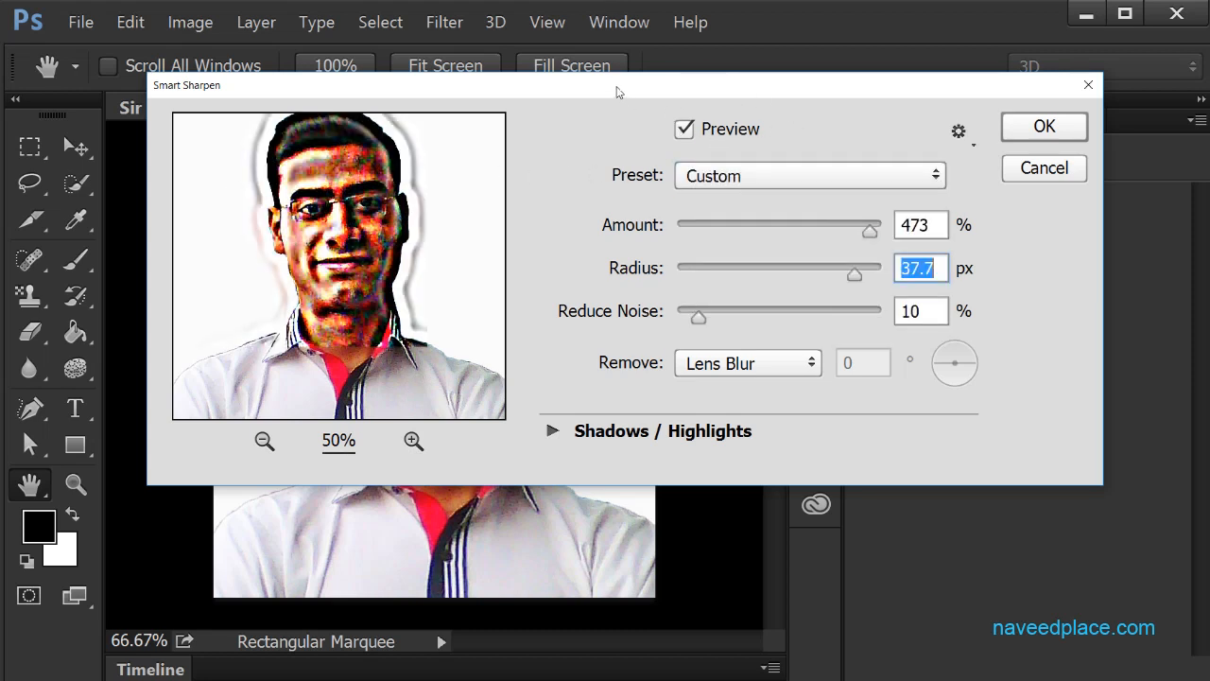
pyautogui.moveTo(709, 85); pyautogui.dragTo(893, 356)
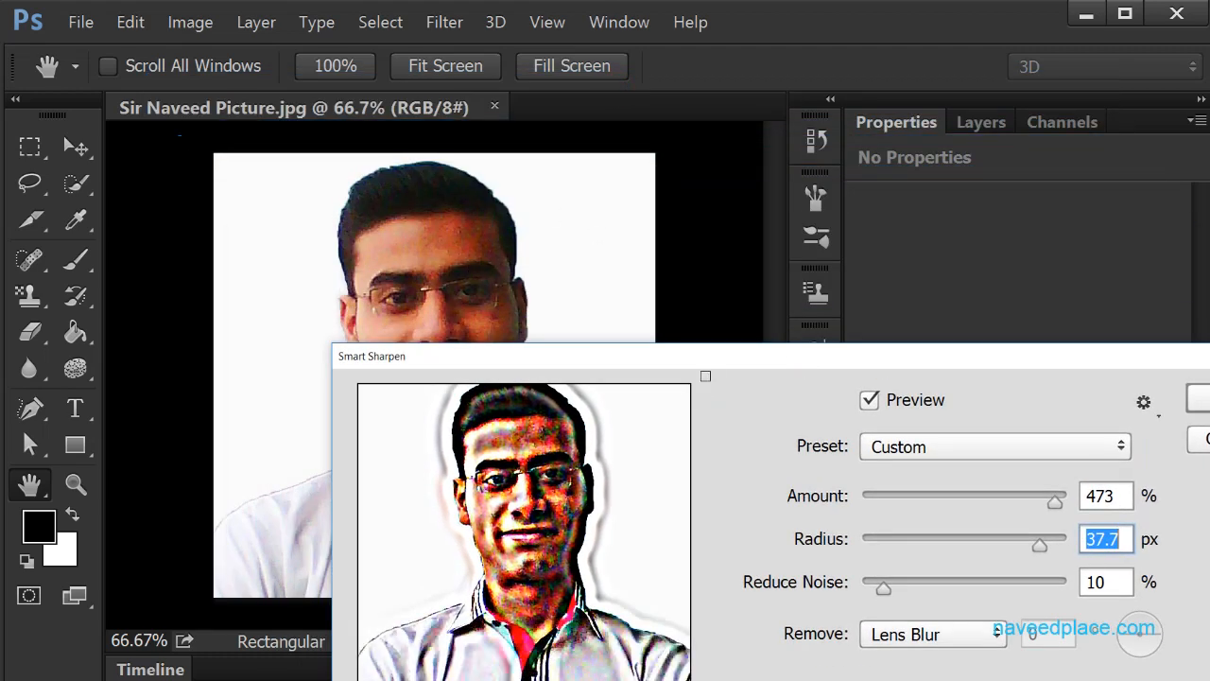
pyautogui.click(579, 230)
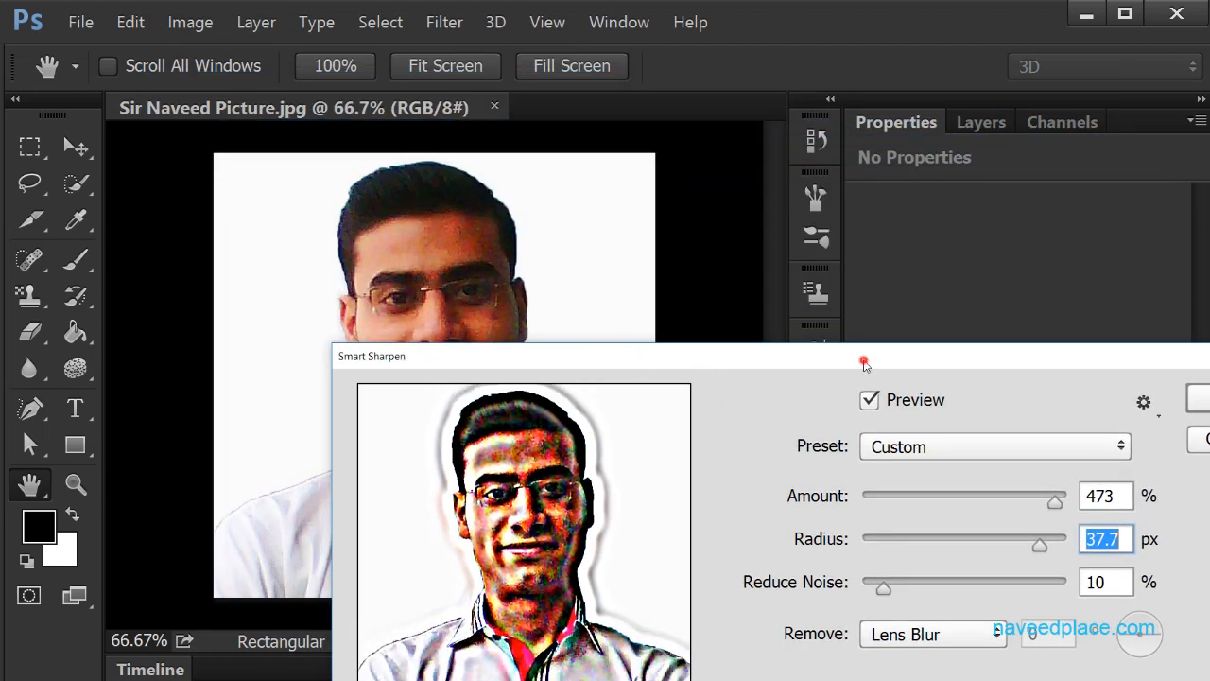
pyautogui.click(697, 297)
pyautogui.click(637, 218)
pyautogui.click(633, 345)
pyautogui.click(501, 357)
pyautogui.moveTo(504, 351); pyautogui.dragTo(321, 140)
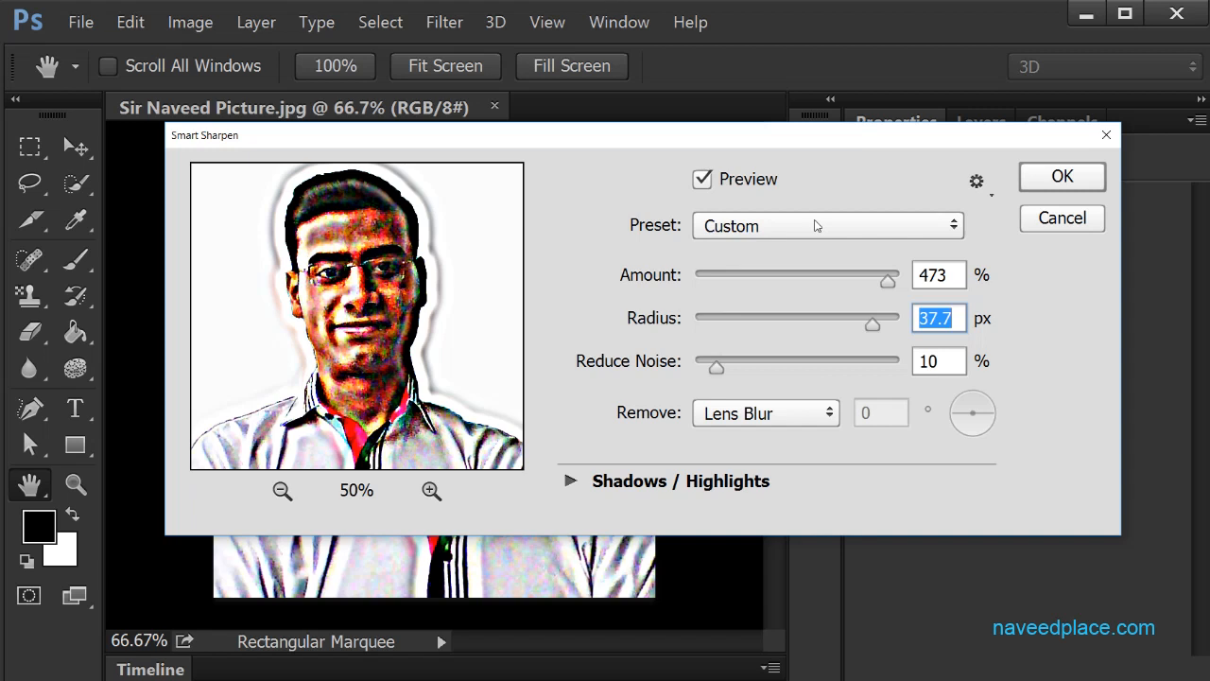
# Set the Smart Sharpen Amount to 395% and Reduce Noise to 89%.
pyautogui.moveTo(767, 274); pyautogui.dragTo(856, 281)
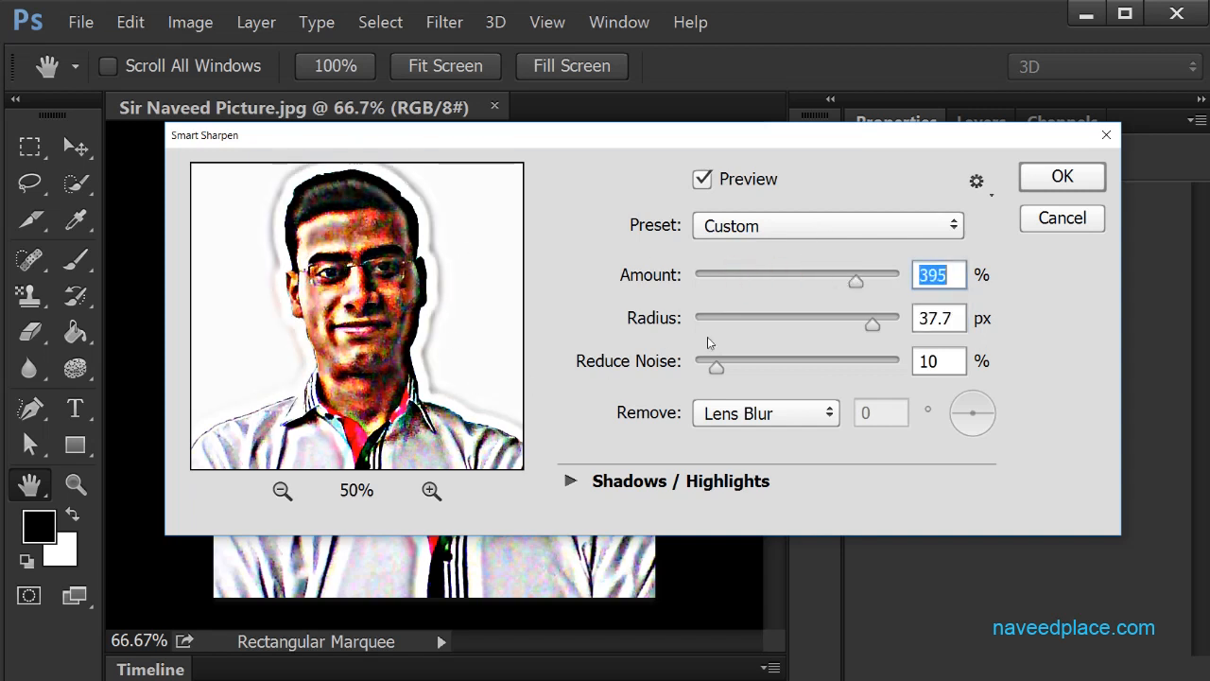
pyautogui.moveTo(748, 364); pyautogui.dragTo(854, 366)
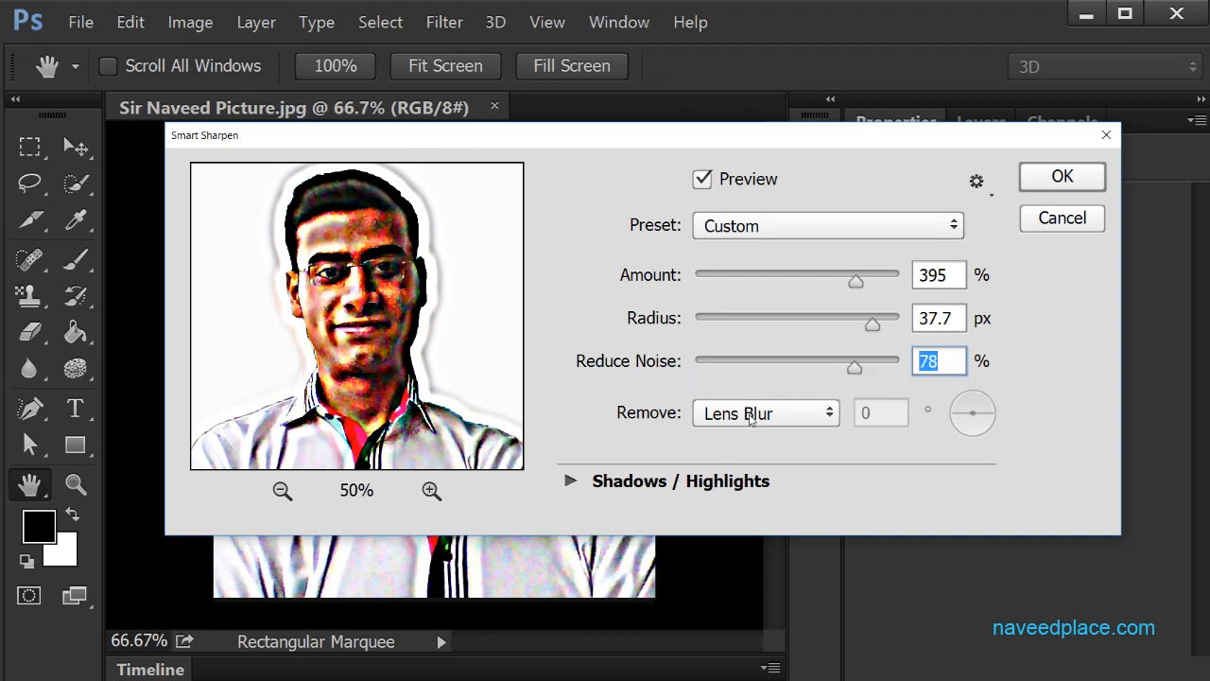
pyautogui.moveTo(856, 369); pyautogui.dragTo(777, 369)
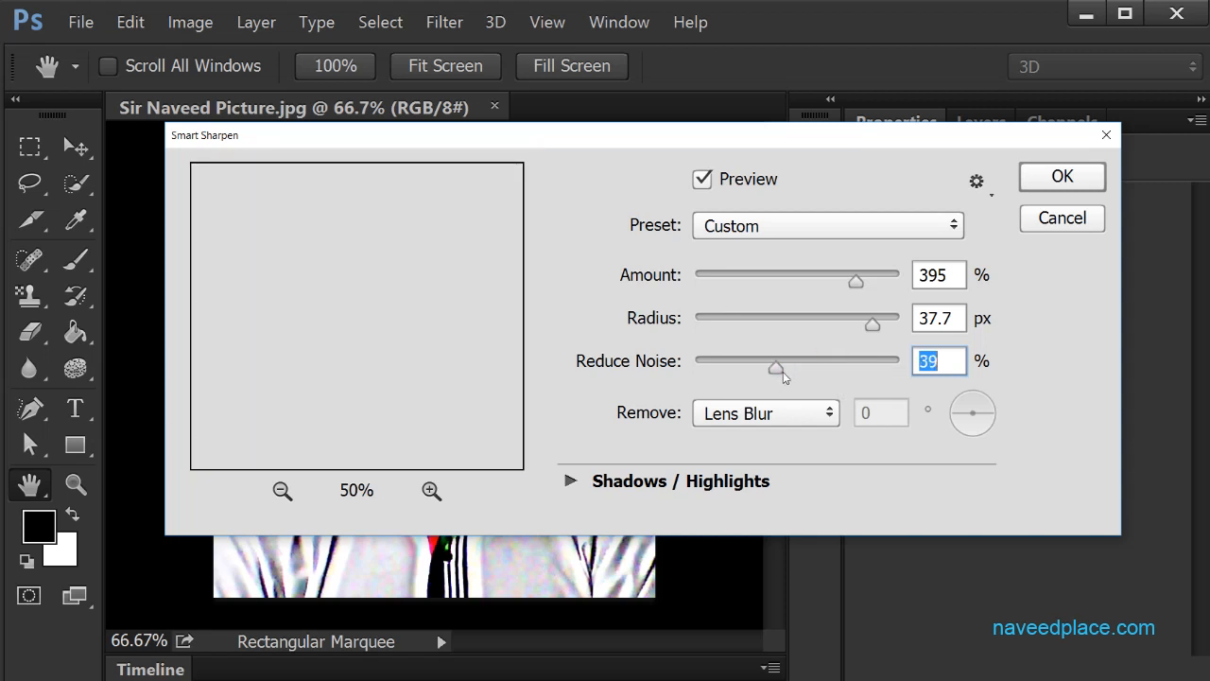
pyautogui.click(875, 368)
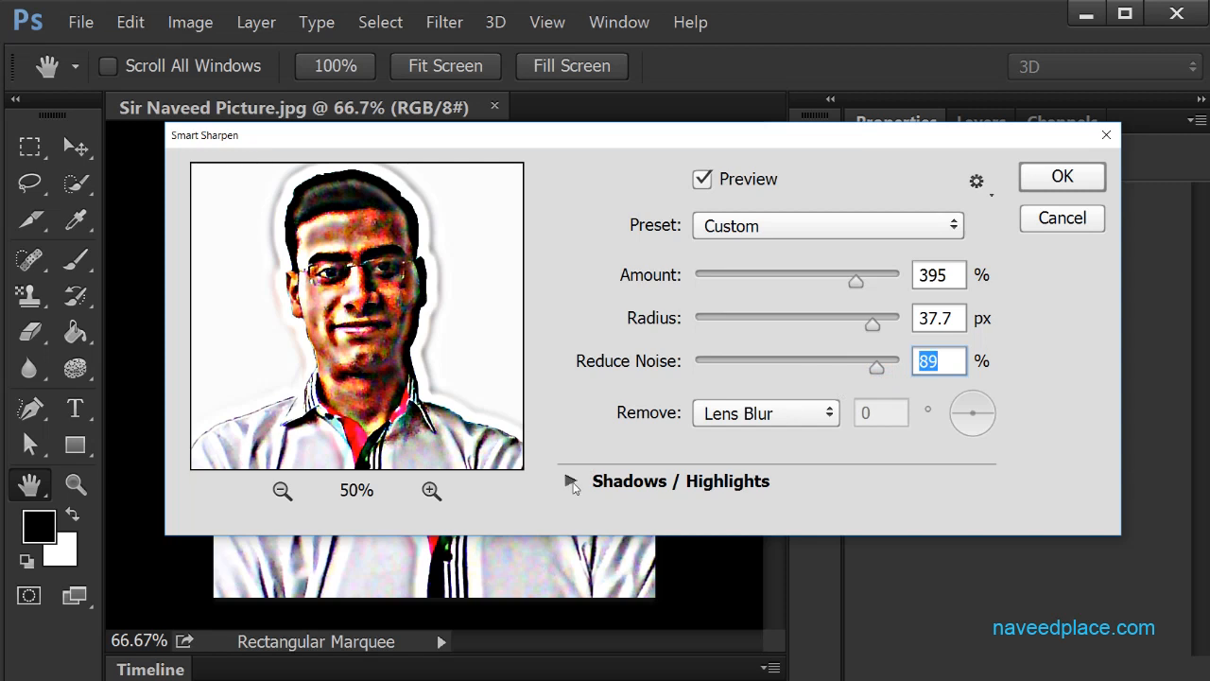
# Try Gaussian Blur as the blur type Smart Sharpen removes, and set it to Motion Blur instead.
pyautogui.click(757, 421)
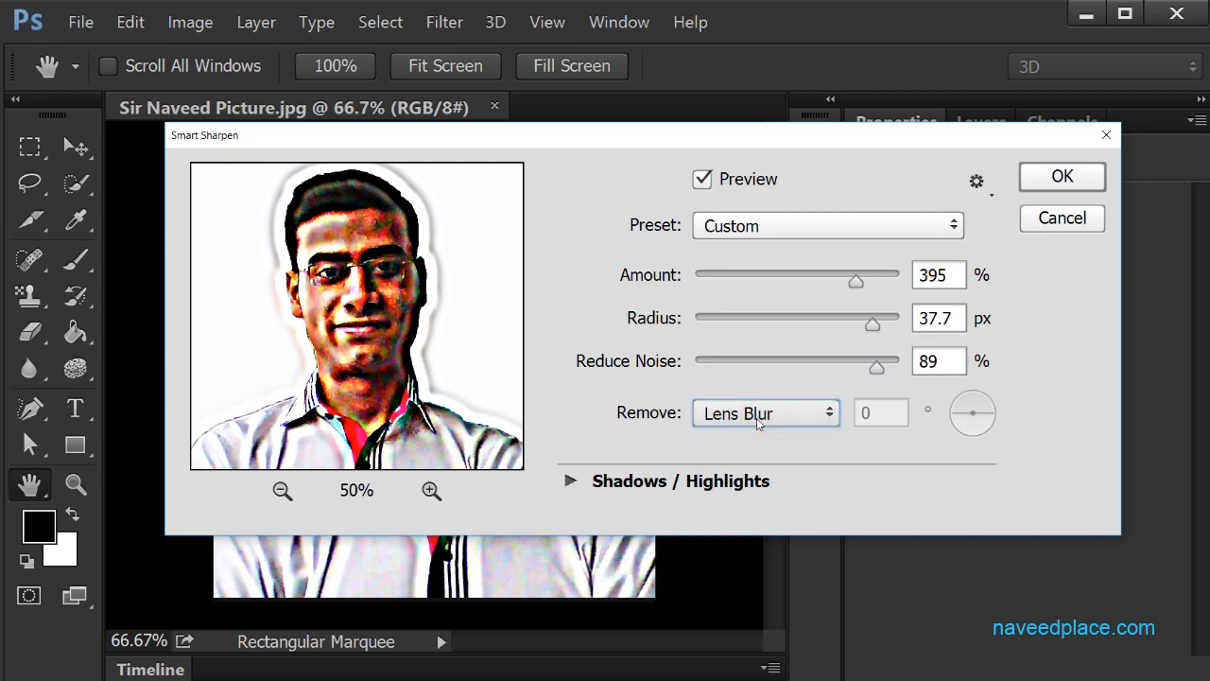
pyautogui.click(747, 441)
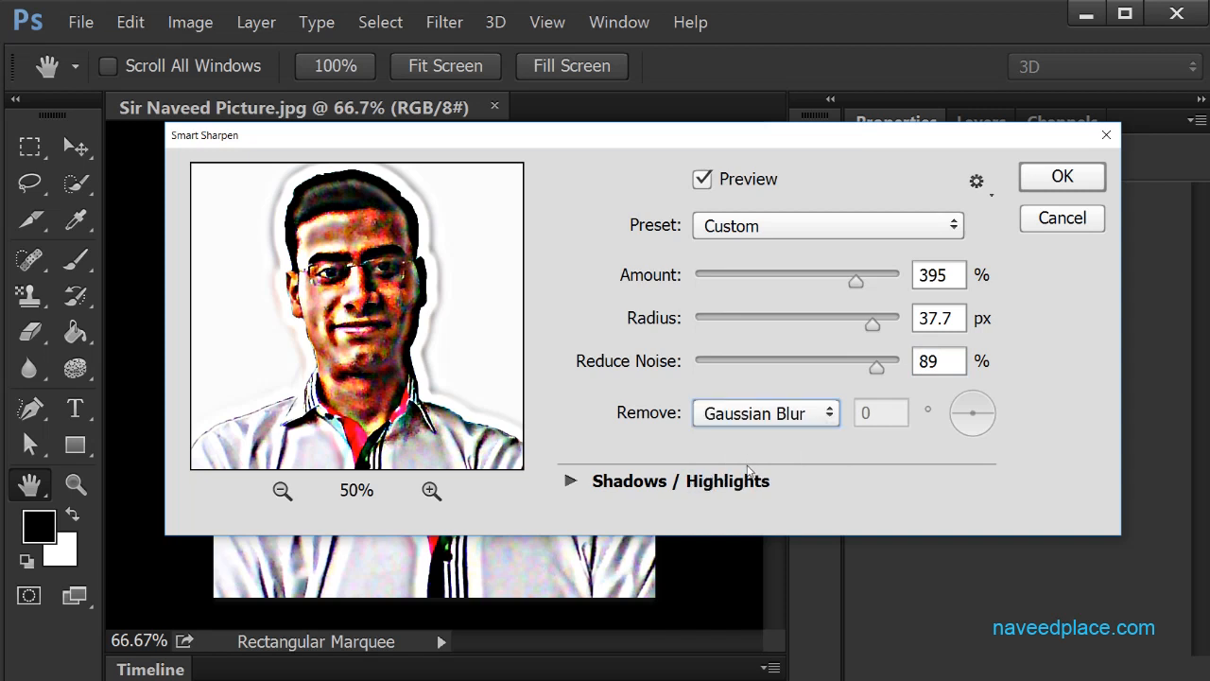
pyautogui.click(742, 415)
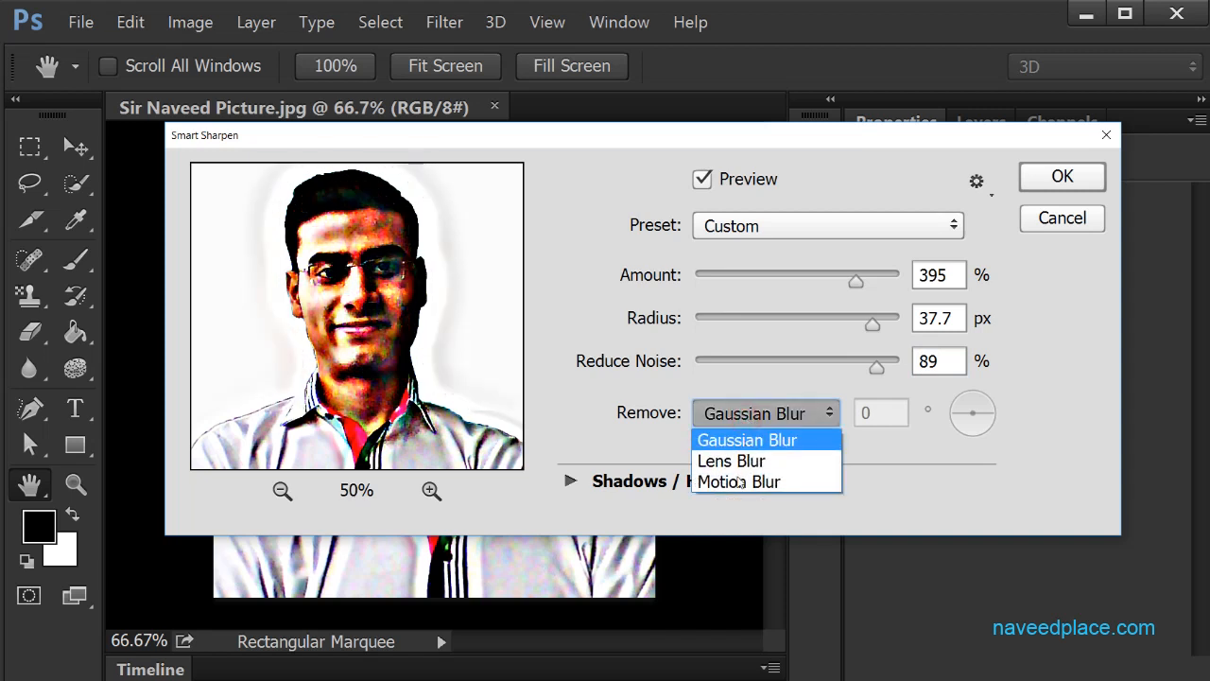
pyautogui.click(737, 483)
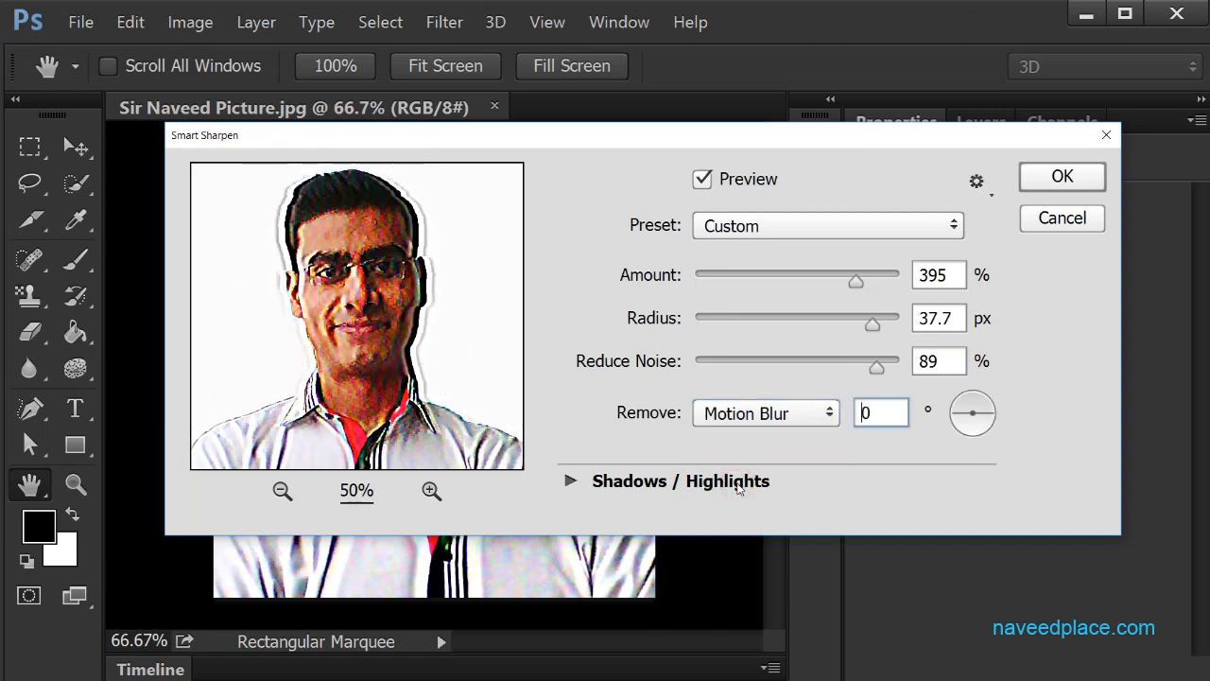
# Set the blur type that Smart Sharpen removes to Lens Blur.
pyautogui.click(740, 416)
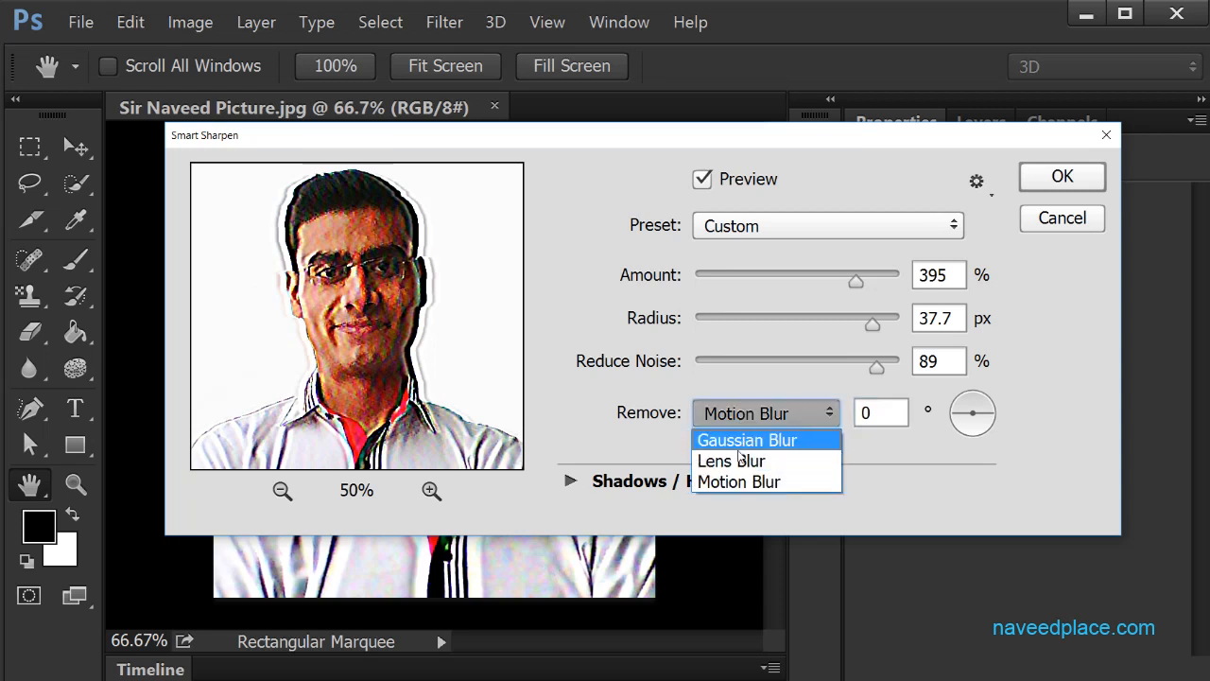
pyautogui.click(724, 464)
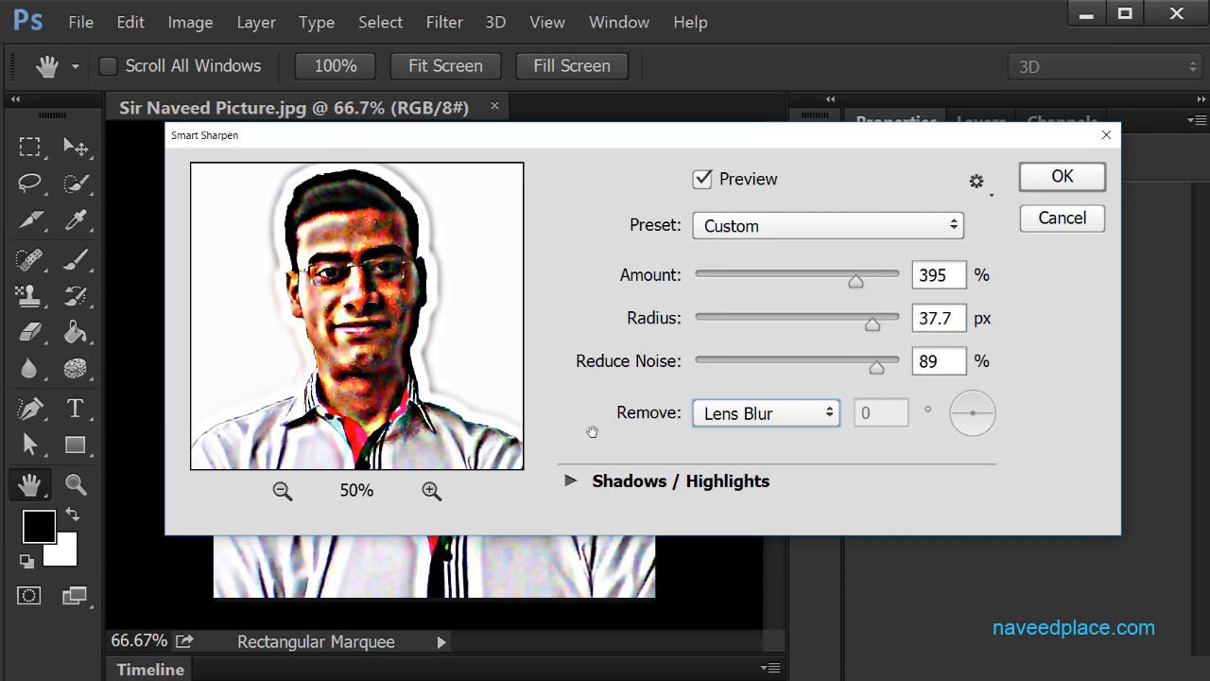
pyautogui.click(770, 420)
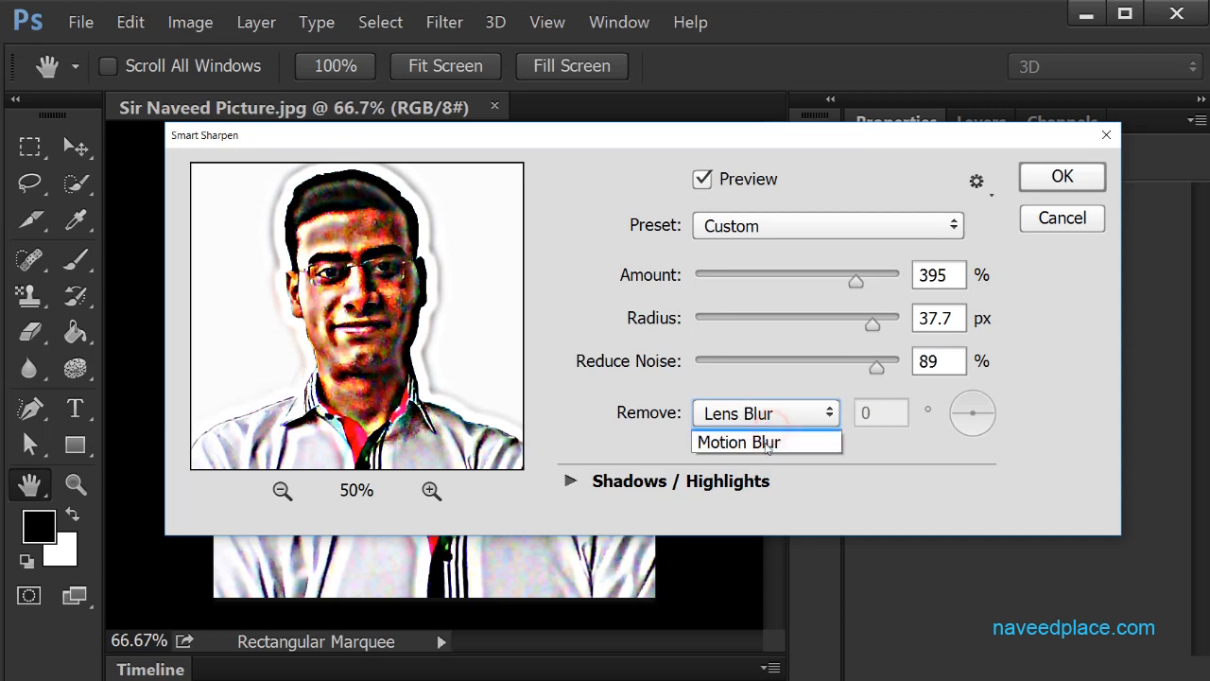
pyautogui.click(947, 487)
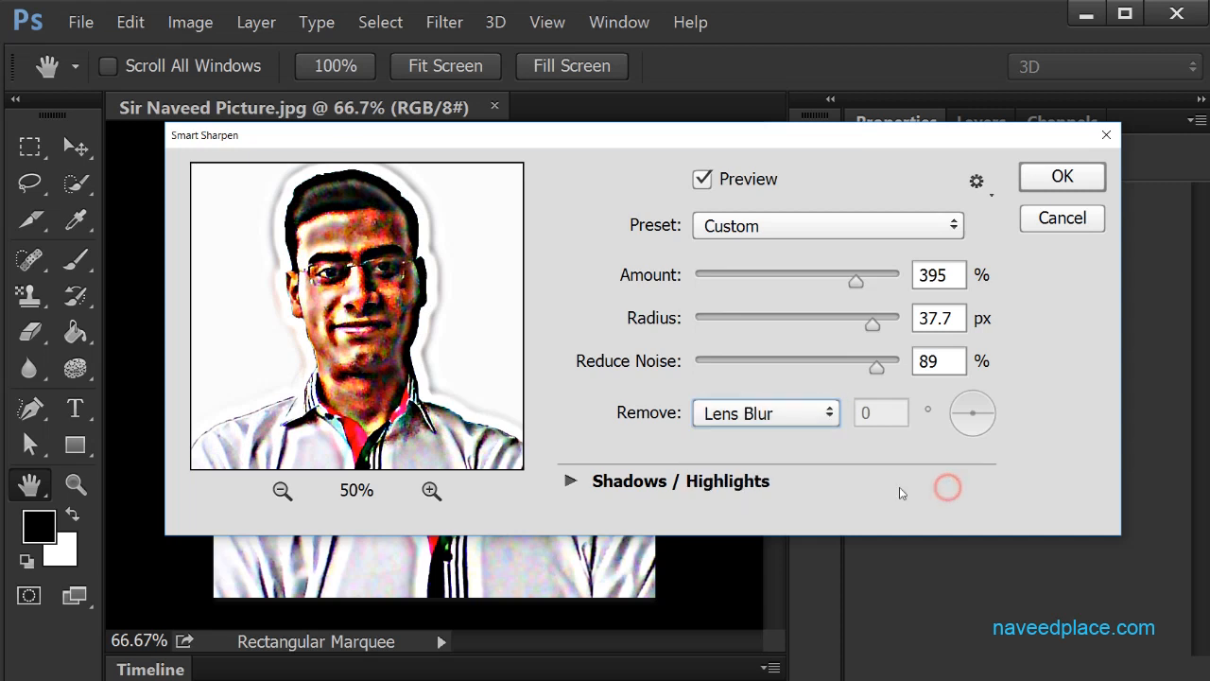
# Expand the Shadows / Highlights settings of Smart Sharpen and turn off the preview on the photo.
pyautogui.click(572, 482)
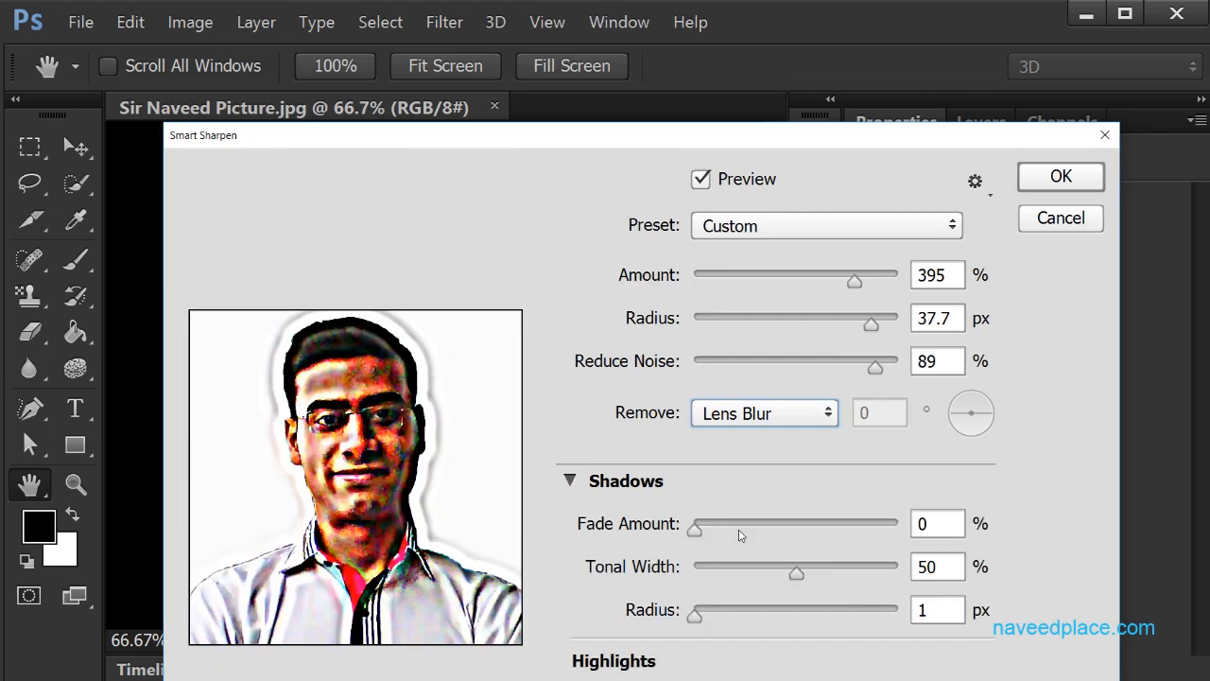
pyautogui.moveTo(709, 140); pyautogui.dragTo(706, 106)
pyautogui.click(697, 145)
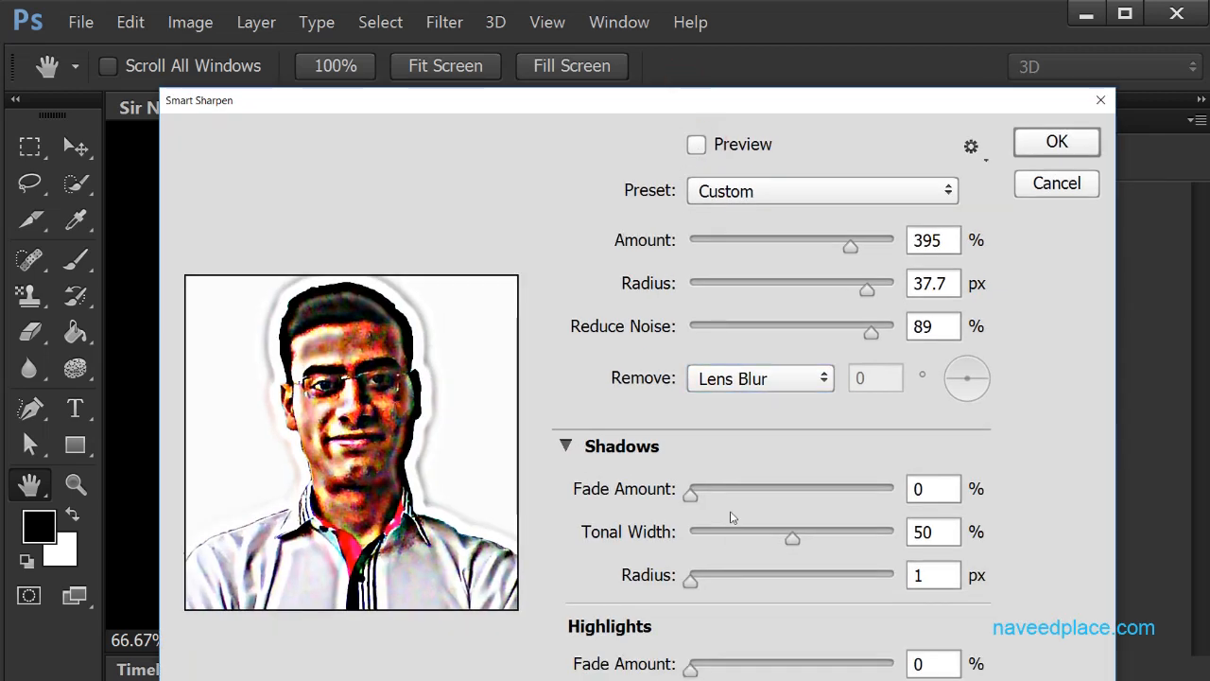
# Set the Shadows Fade Amount to 84%, Tonal Width to 88% and Radius to 81 px.
pyautogui.moveTo(690, 493); pyautogui.dragTo(768, 494)
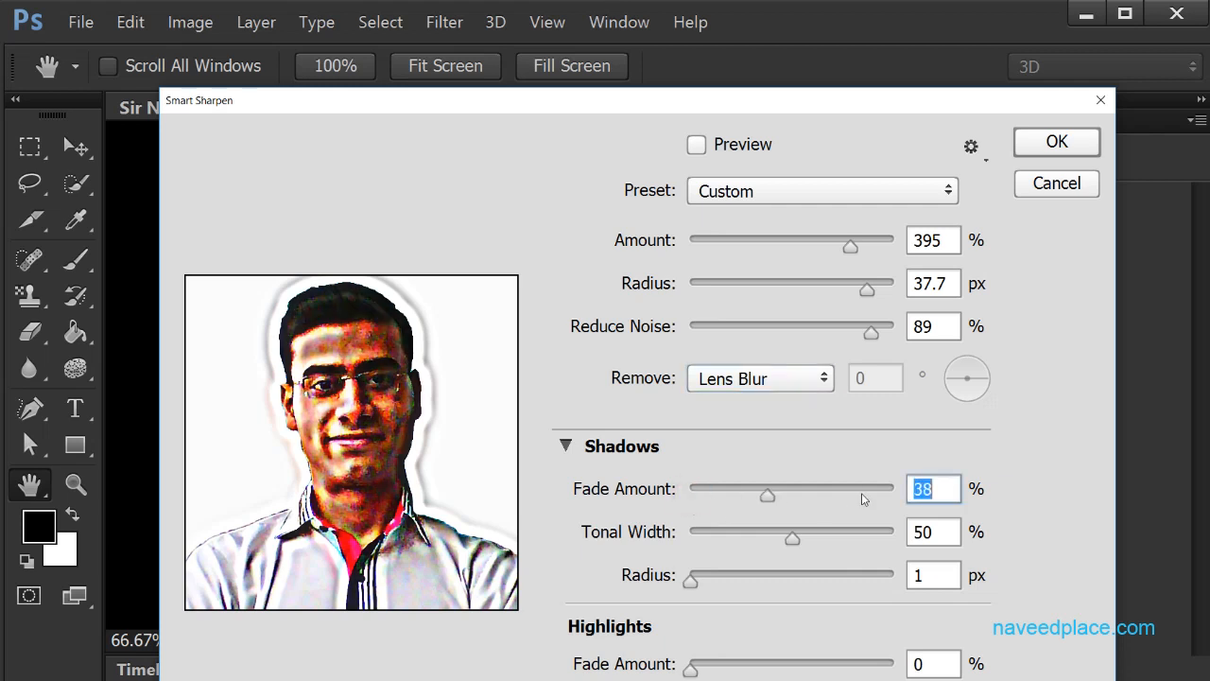
pyautogui.click(862, 493)
pyautogui.moveTo(810, 541); pyautogui.dragTo(868, 538)
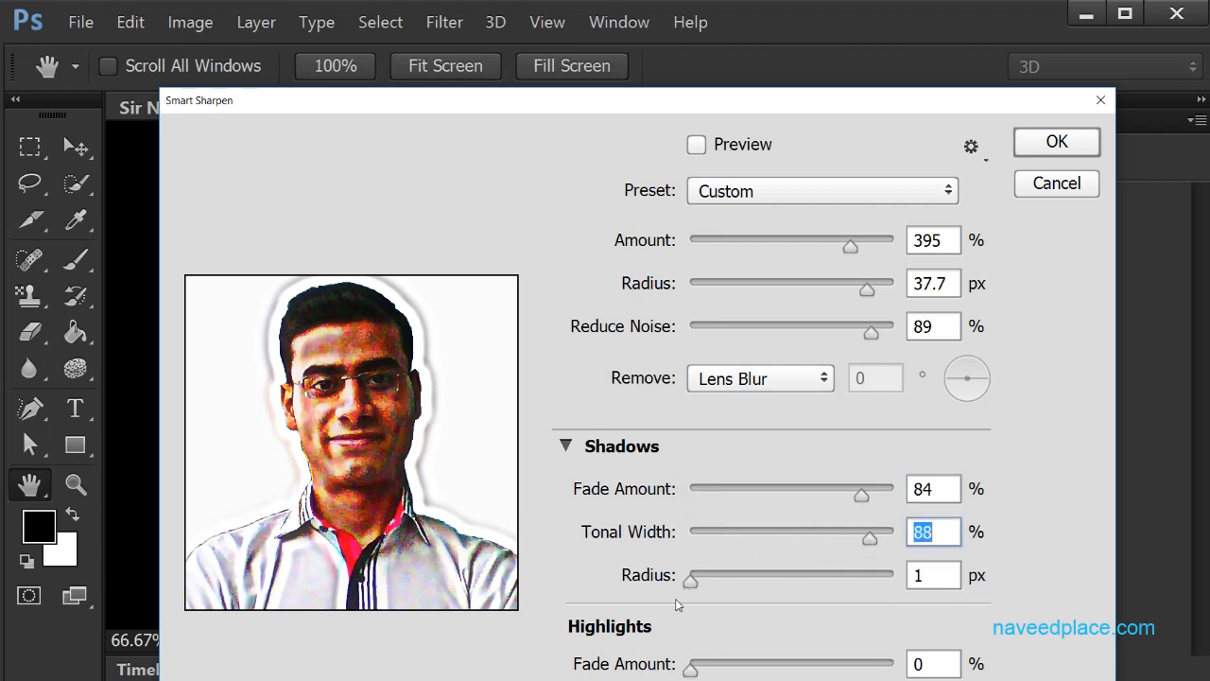
pyautogui.moveTo(693, 580); pyautogui.dragTo(854, 580)
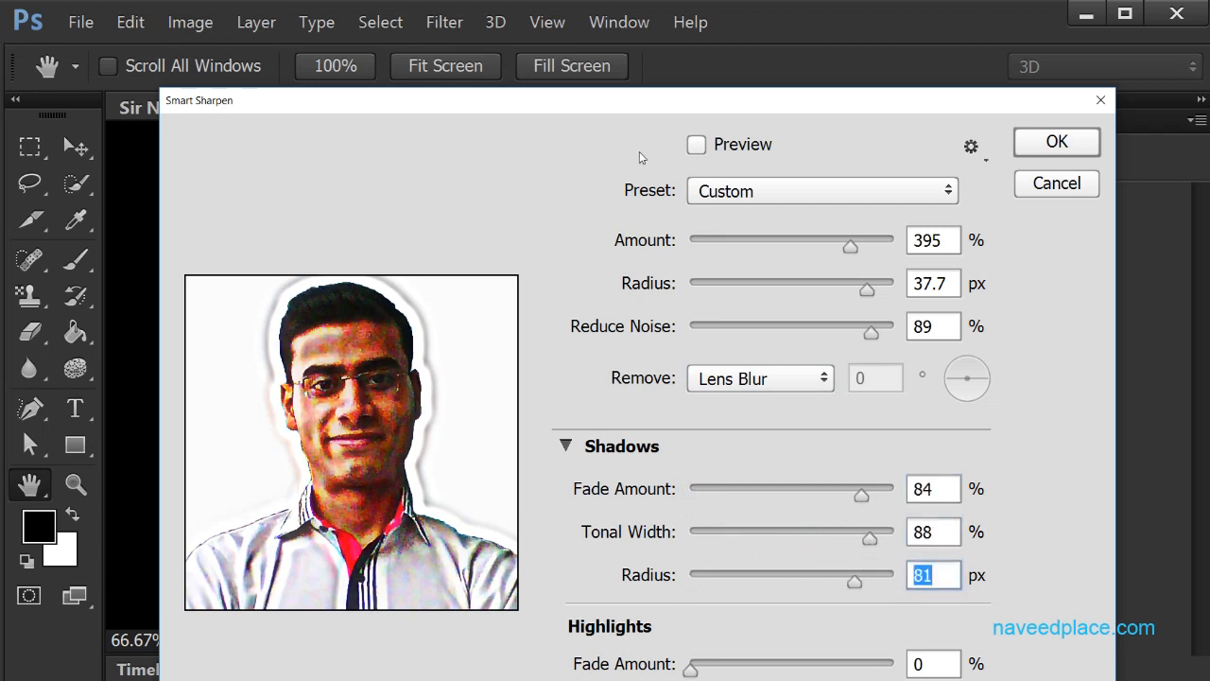
# Set the Highlights Fade Amount to 91%, Tonal Width to 86% and Radius to 92 px.
pyautogui.moveTo(640, 100); pyautogui.dragTo(626, 30)
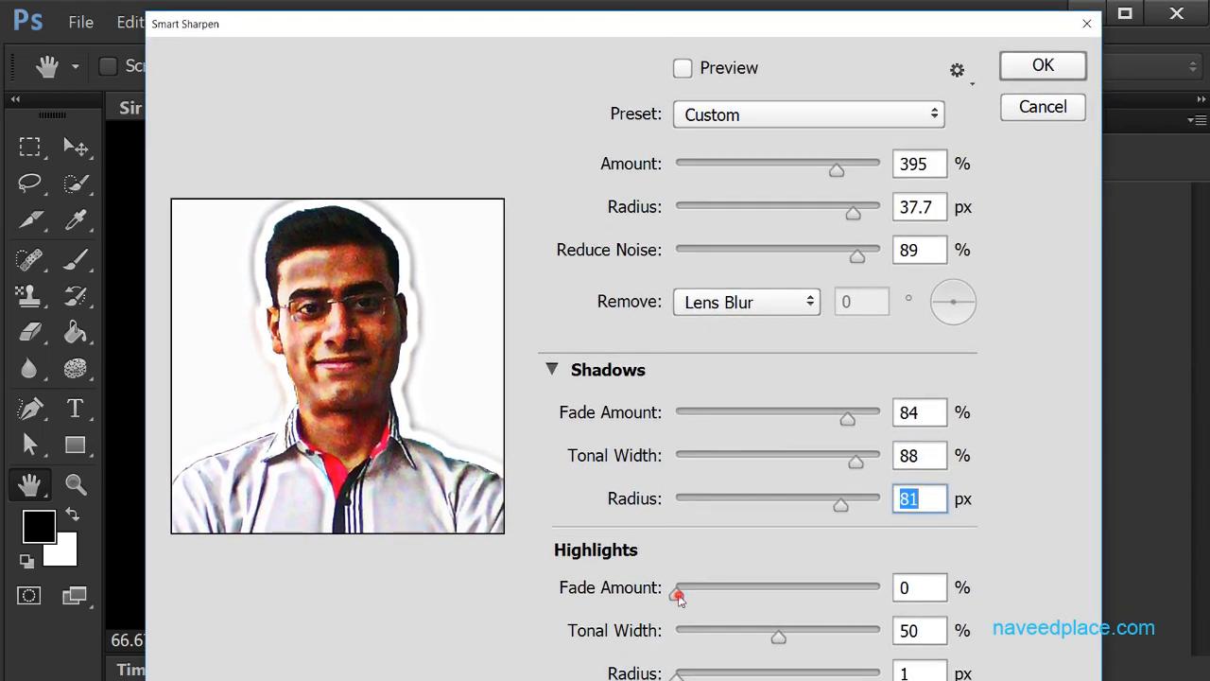
pyautogui.moveTo(677, 590); pyautogui.dragTo(844, 615)
pyautogui.moveTo(779, 641); pyautogui.dragTo(851, 641)
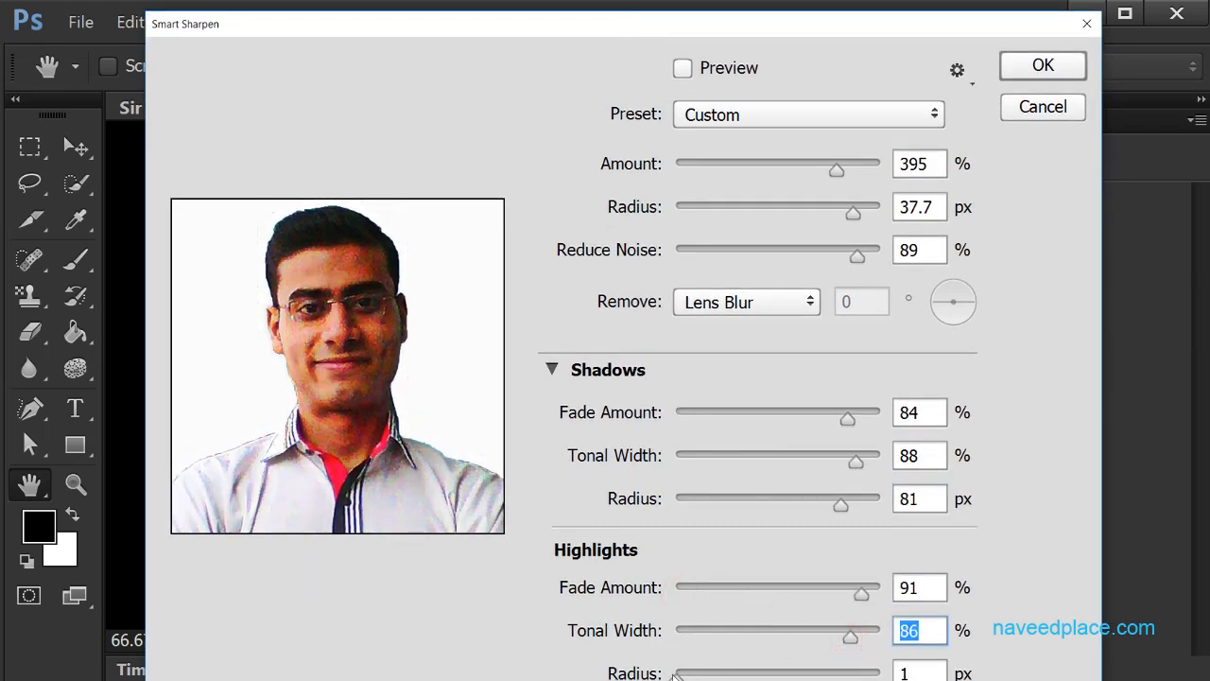
pyautogui.moveTo(677, 675); pyautogui.dragTo(862, 675)
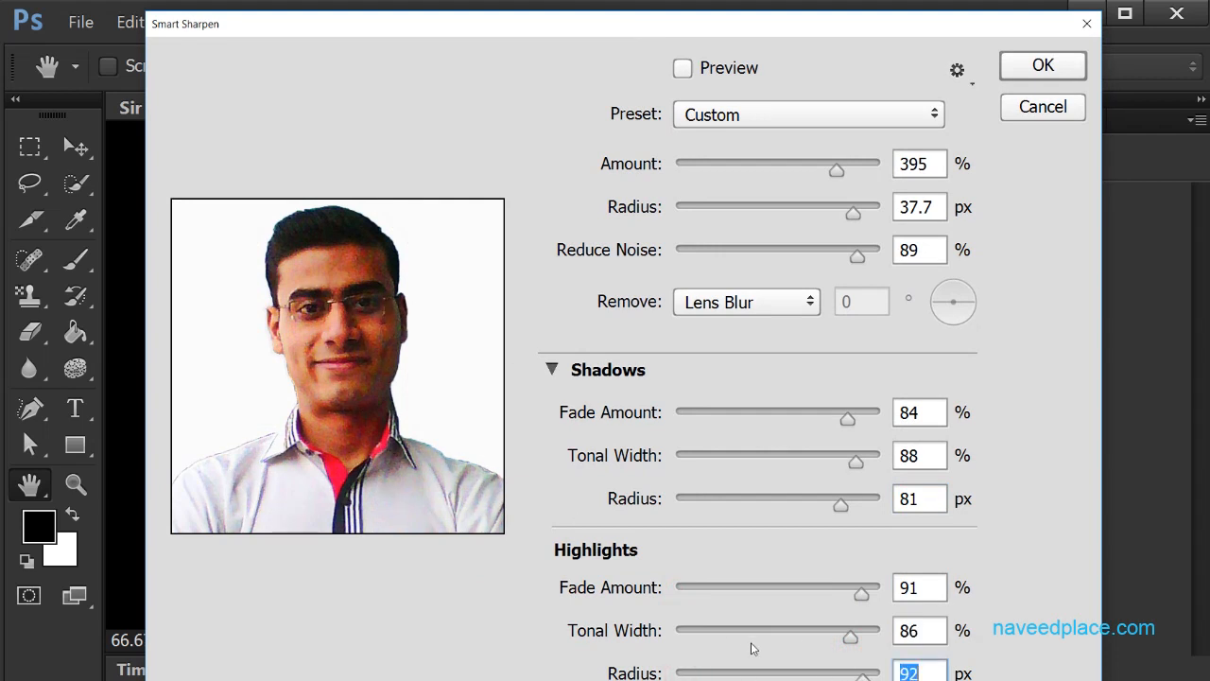
# Set both Fade Amounts to 0% and the Highlights Tonal Width to 61%, and cancel Smart Sharpen without applying it.
pyautogui.moveTo(751, 642); pyautogui.dragTo(688, 638)
pyautogui.moveTo(861, 593); pyautogui.dragTo(677, 593)
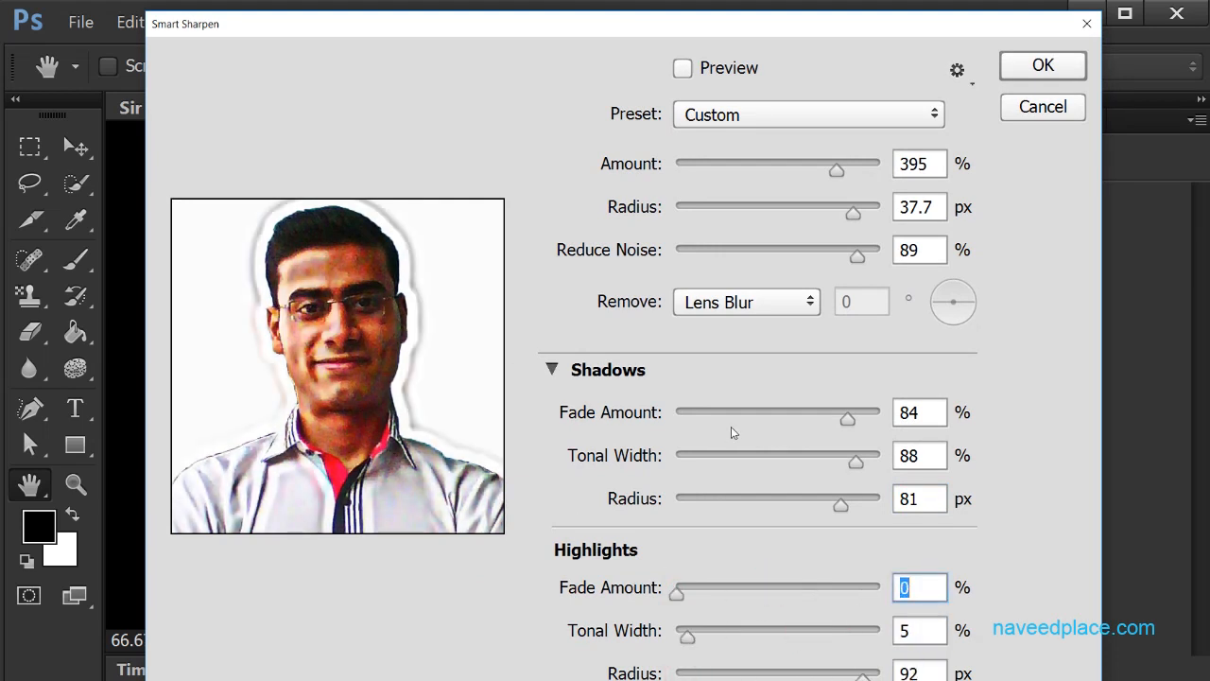
pyautogui.moveTo(847, 419); pyautogui.dragTo(677, 419)
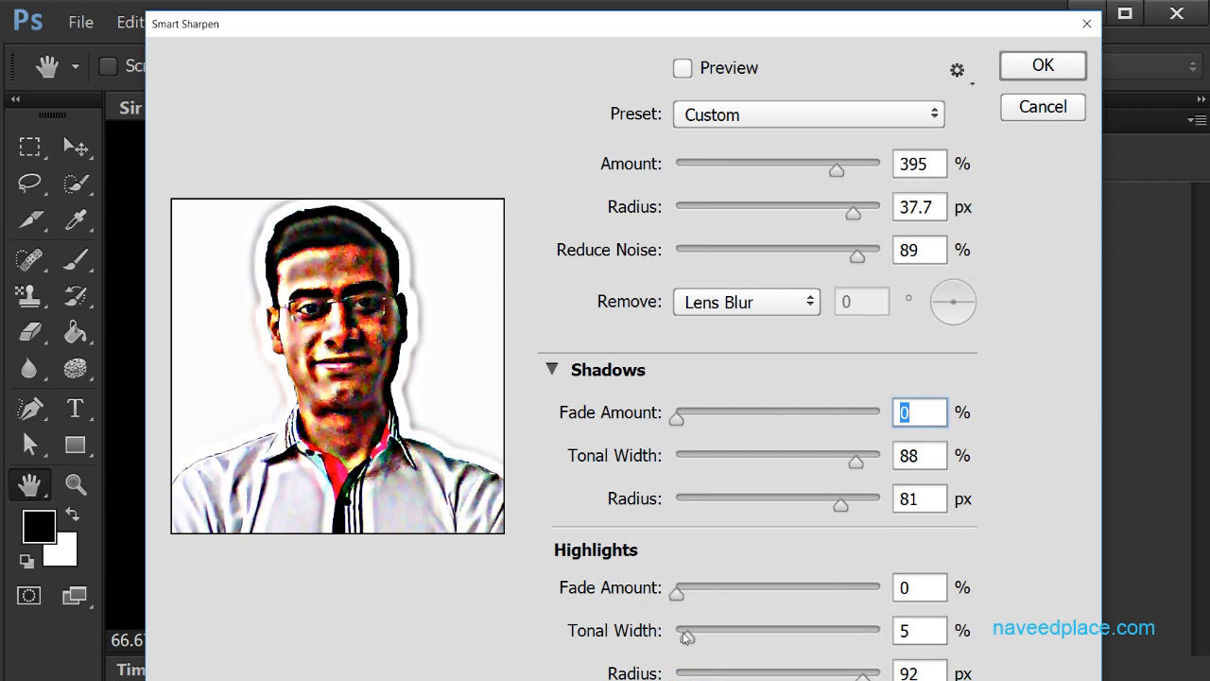
pyautogui.moveTo(687, 638); pyautogui.dragTo(801, 637)
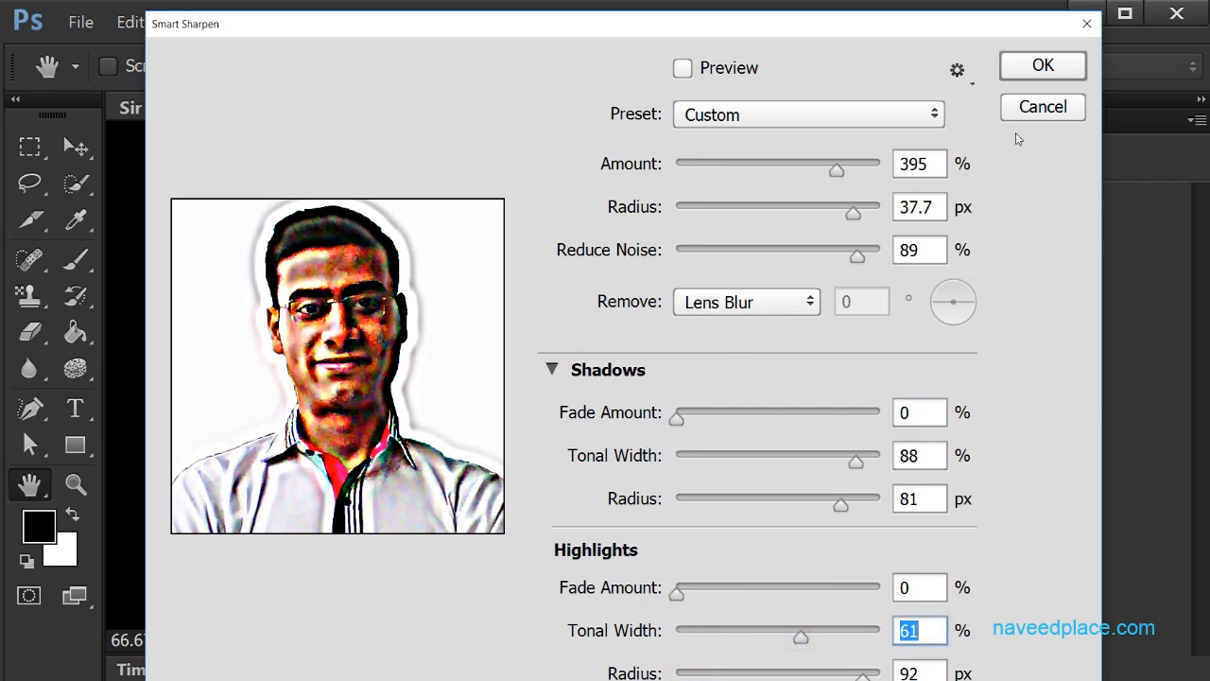
pyautogui.click(1042, 108)
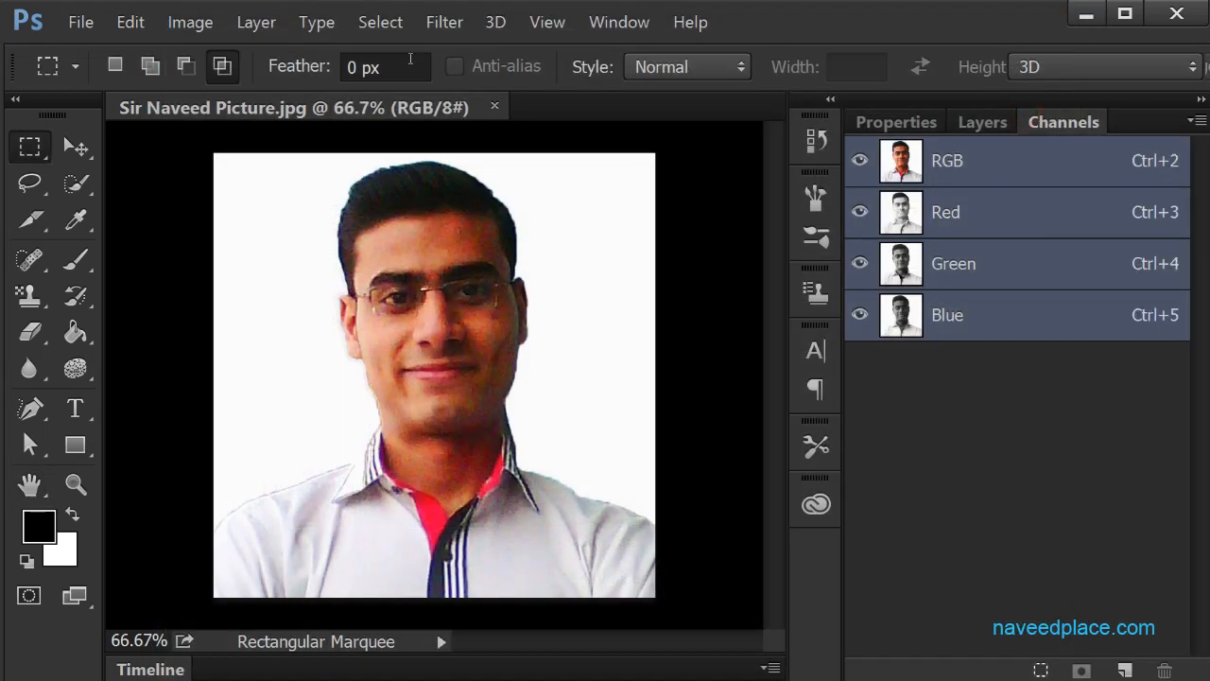
# Apply the Sharpen More filter to the portrait four times in a row.
pyautogui.click(444, 22)
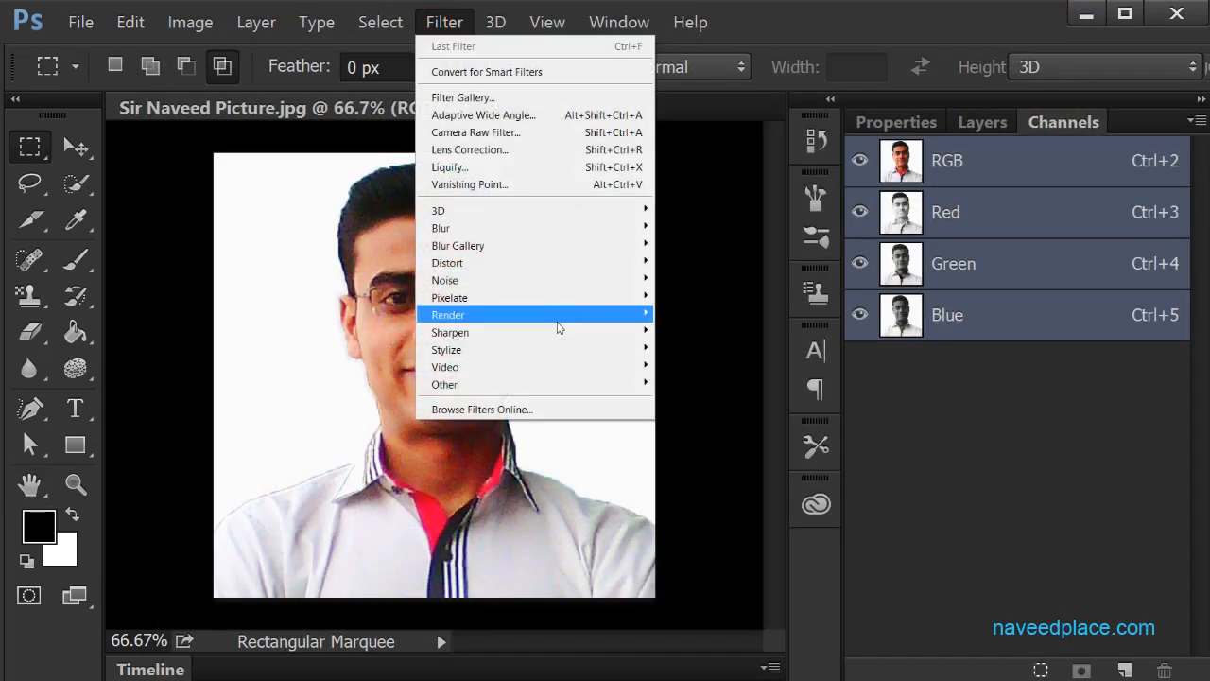
pyautogui.moveTo(559, 328)
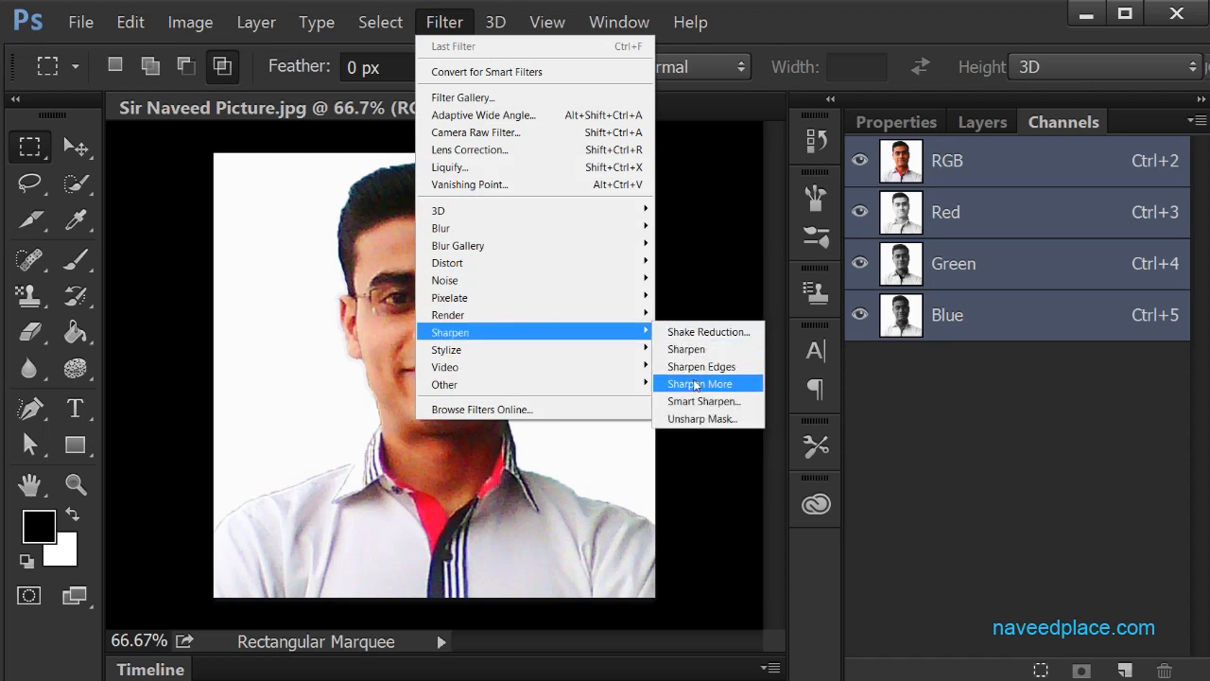
pyautogui.click(695, 384)
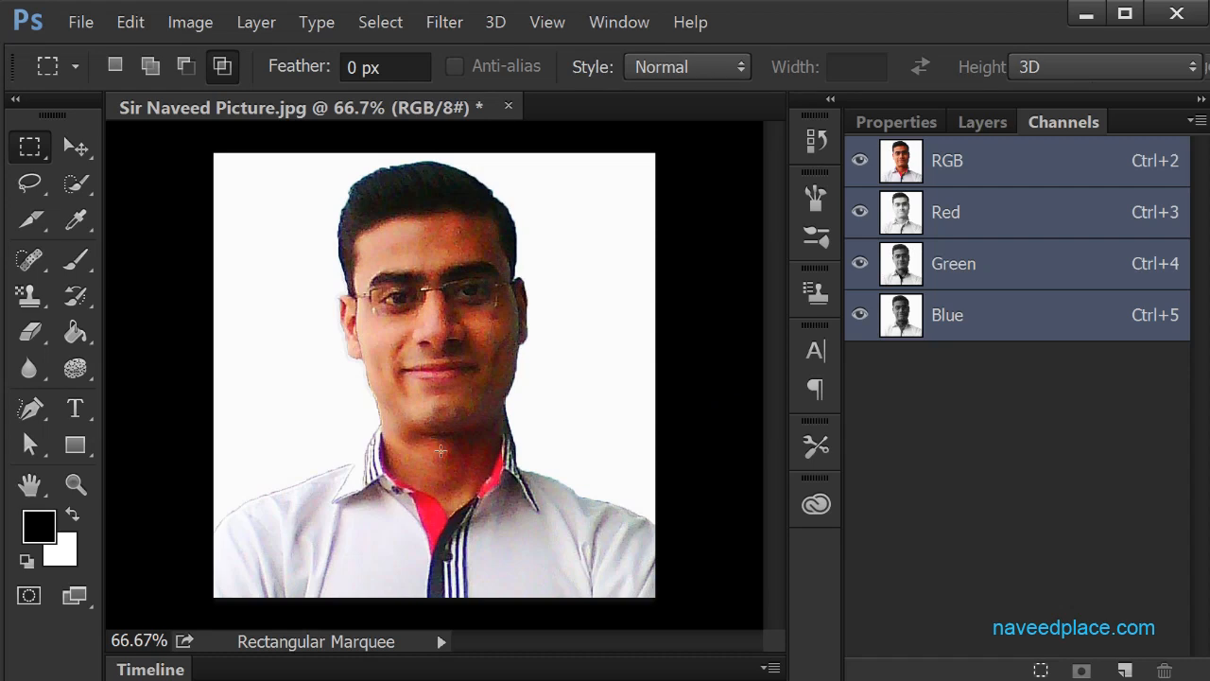
pyautogui.click(433, 32)
pyautogui.moveTo(609, 336)
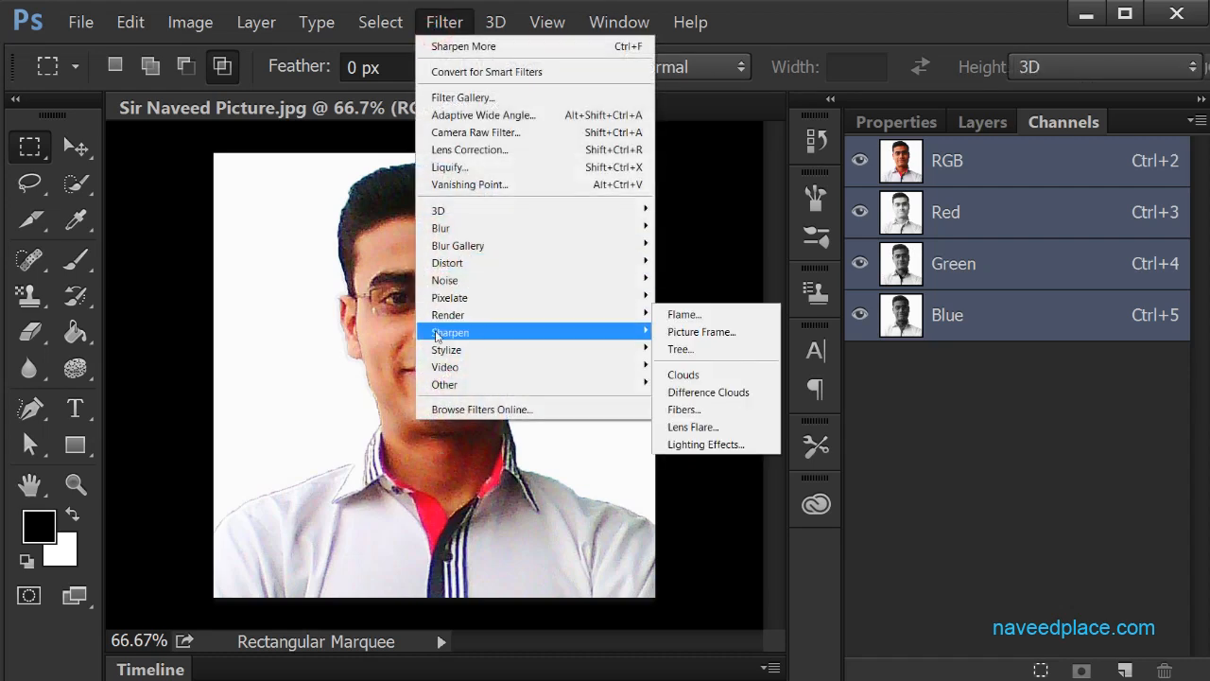
pyautogui.click(701, 384)
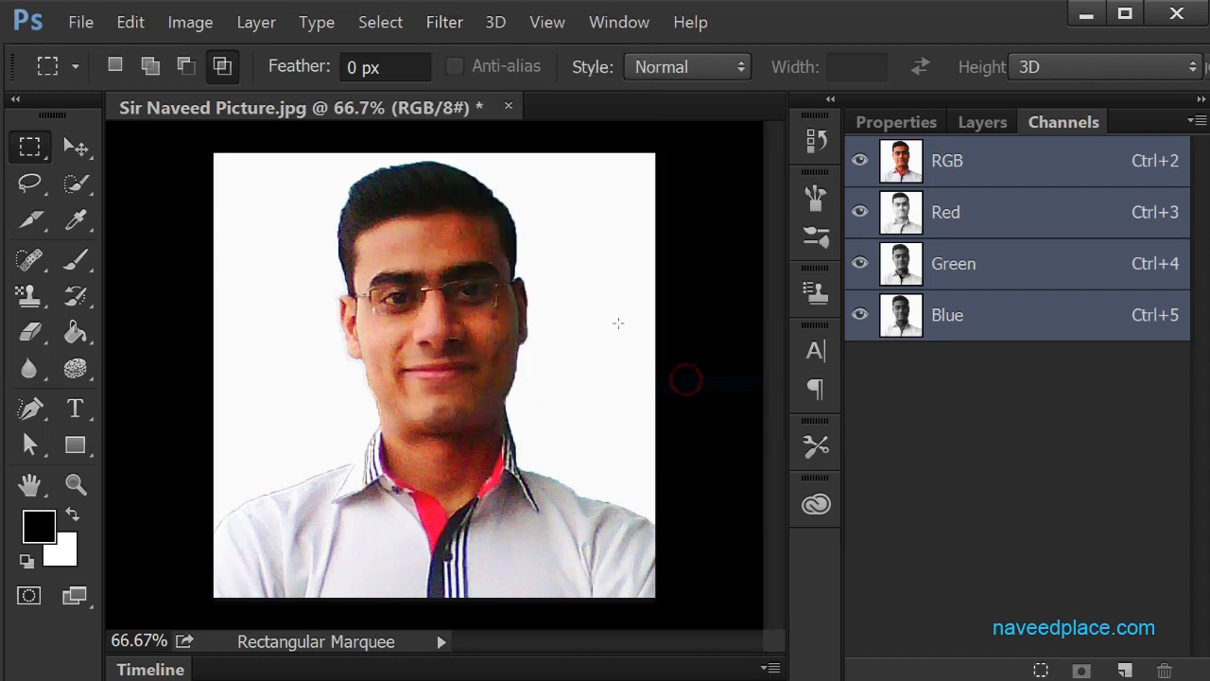
pyautogui.click(444, 23)
pyautogui.moveTo(457, 337)
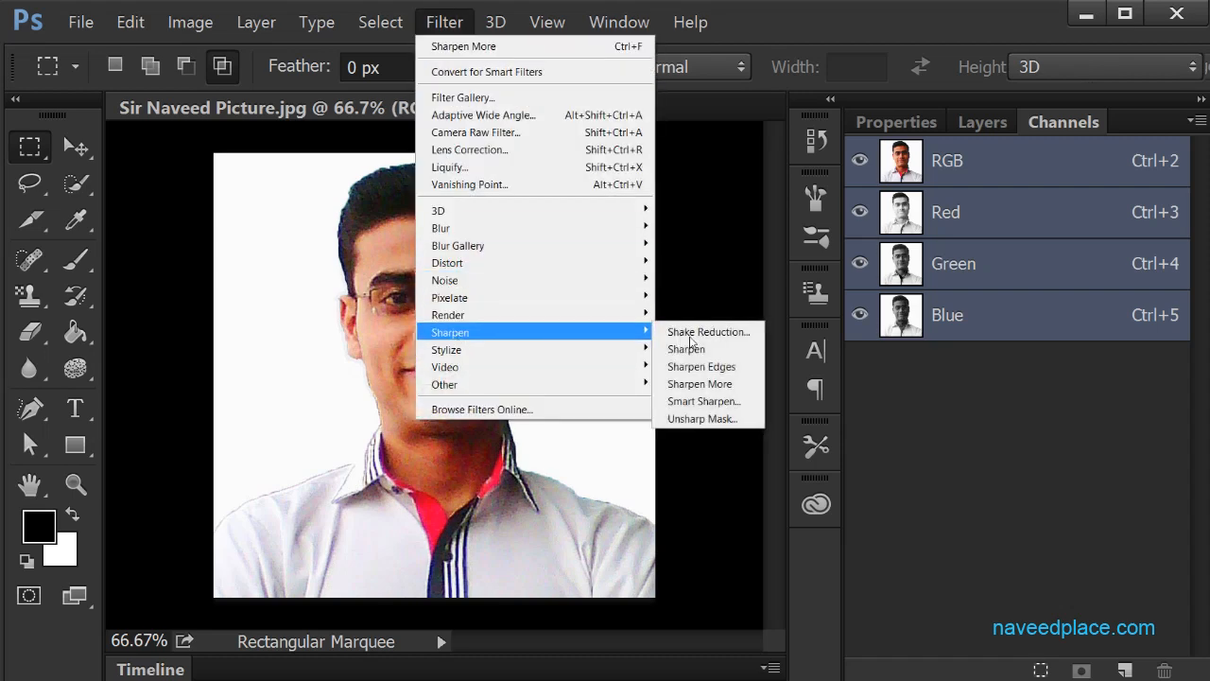
pyautogui.click(699, 384)
pyautogui.click(436, 25)
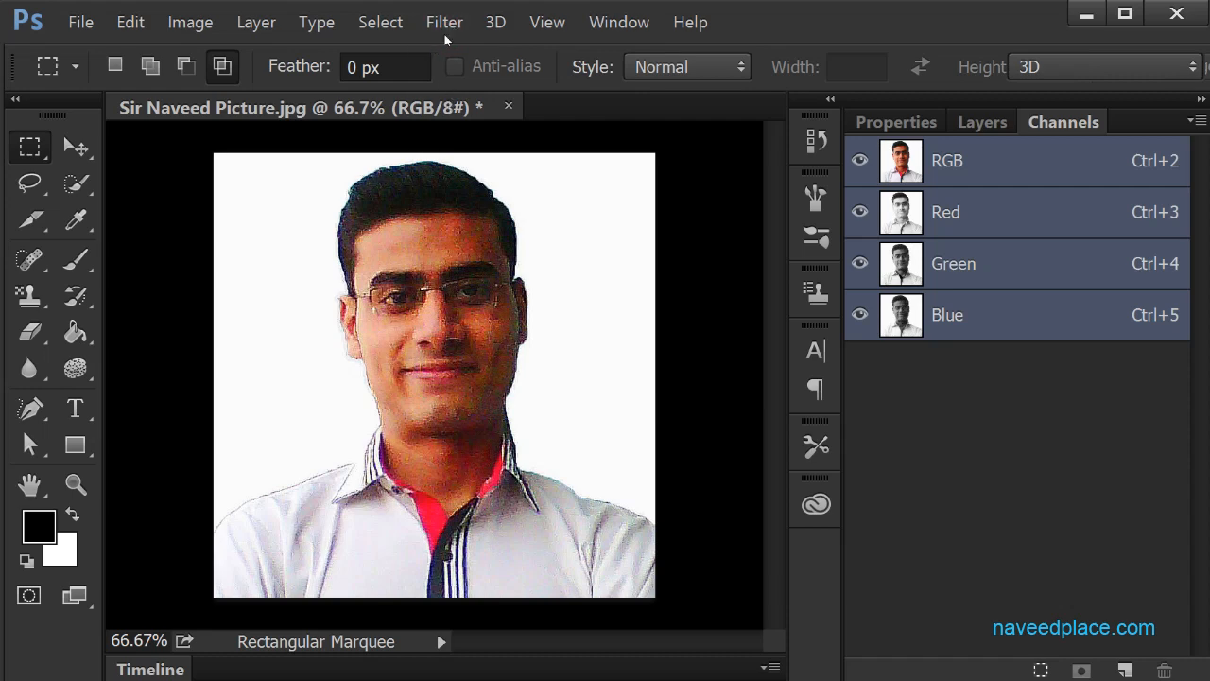
pyautogui.click(446, 36)
pyautogui.moveTo(444, 333)
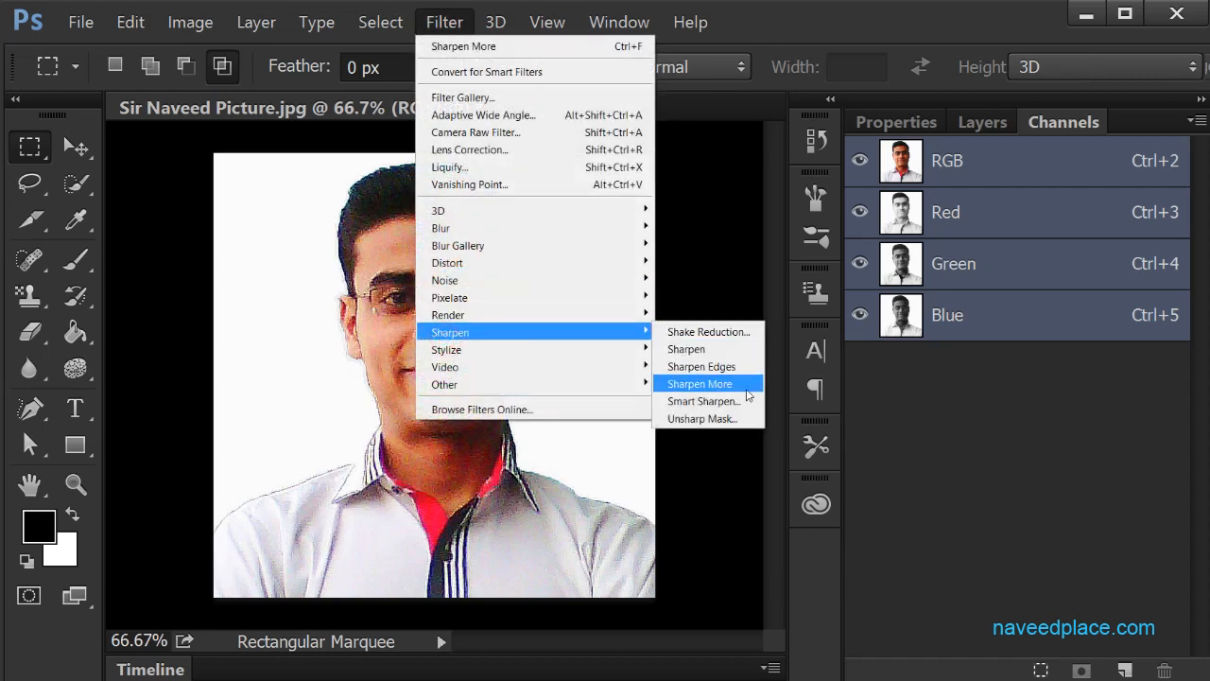
pyautogui.click(747, 384)
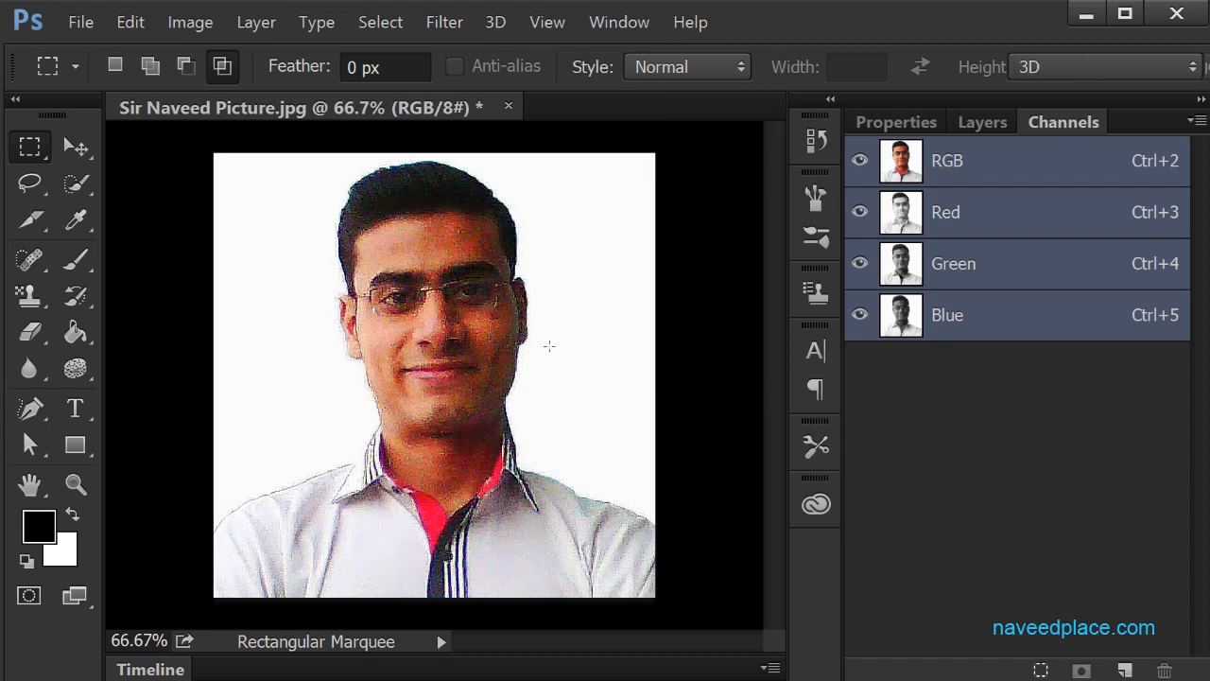
# Apply the Sharpen Edges filter to the portrait twice.
pyautogui.click(444, 22)
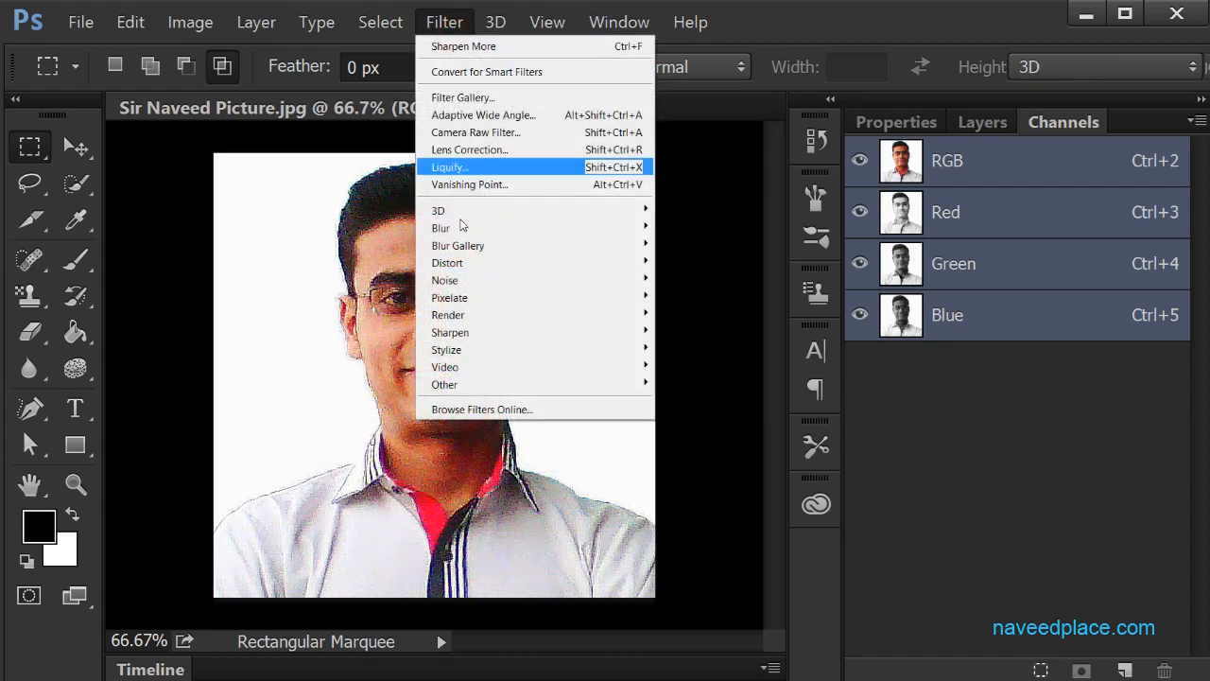
pyautogui.moveTo(493, 336)
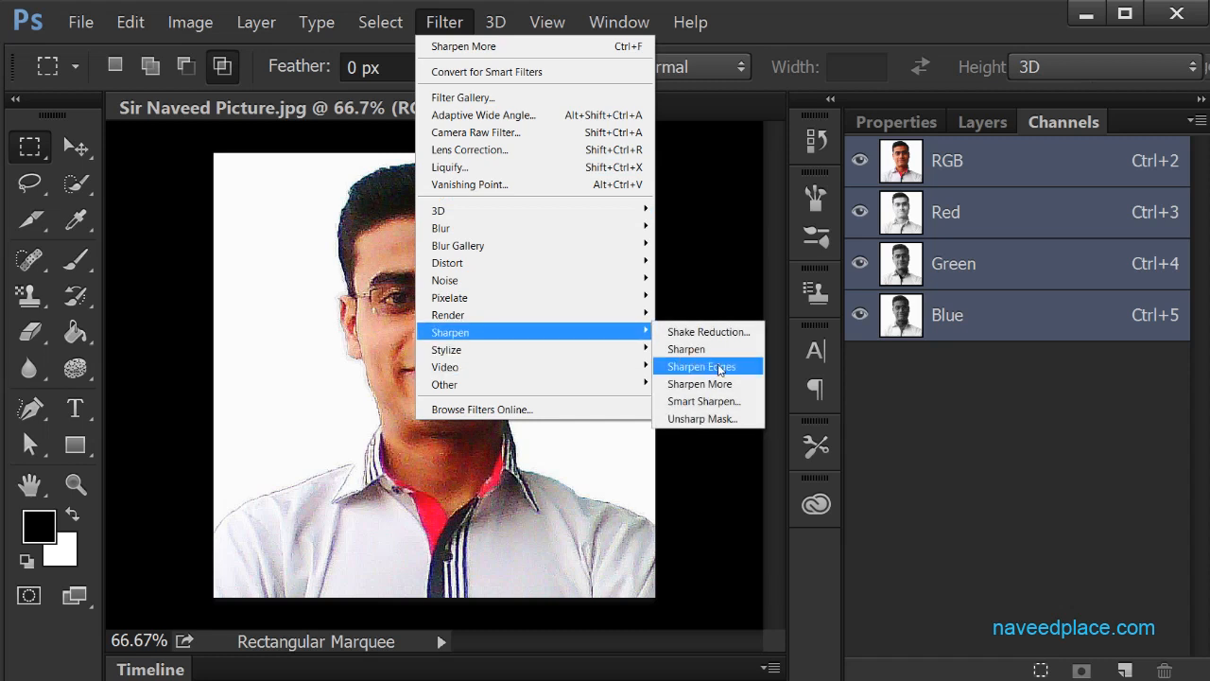
pyautogui.click(740, 378)
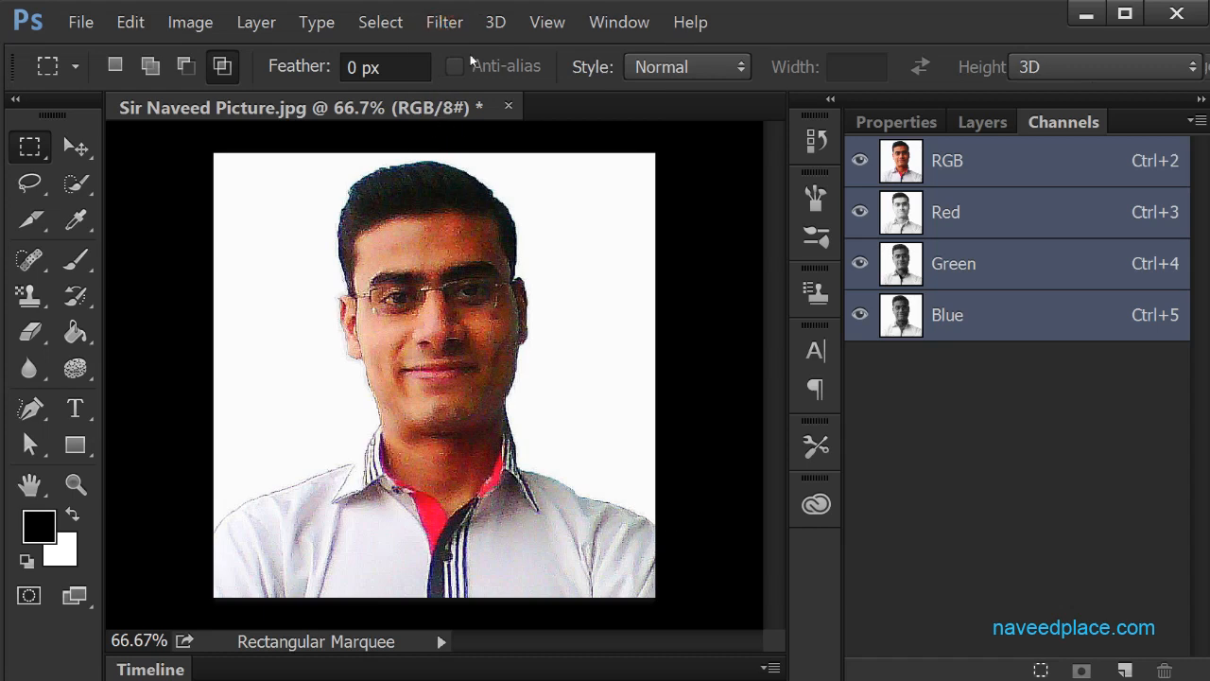
pyautogui.click(444, 22)
pyautogui.moveTo(495, 332)
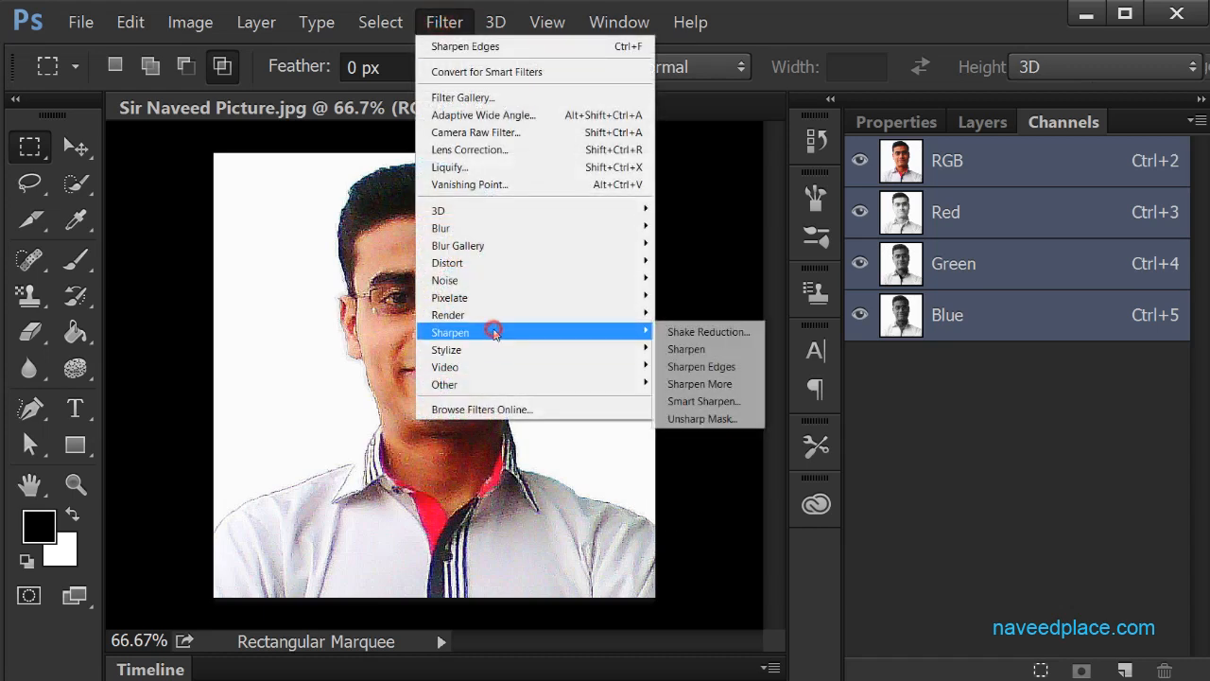
pyautogui.click(709, 365)
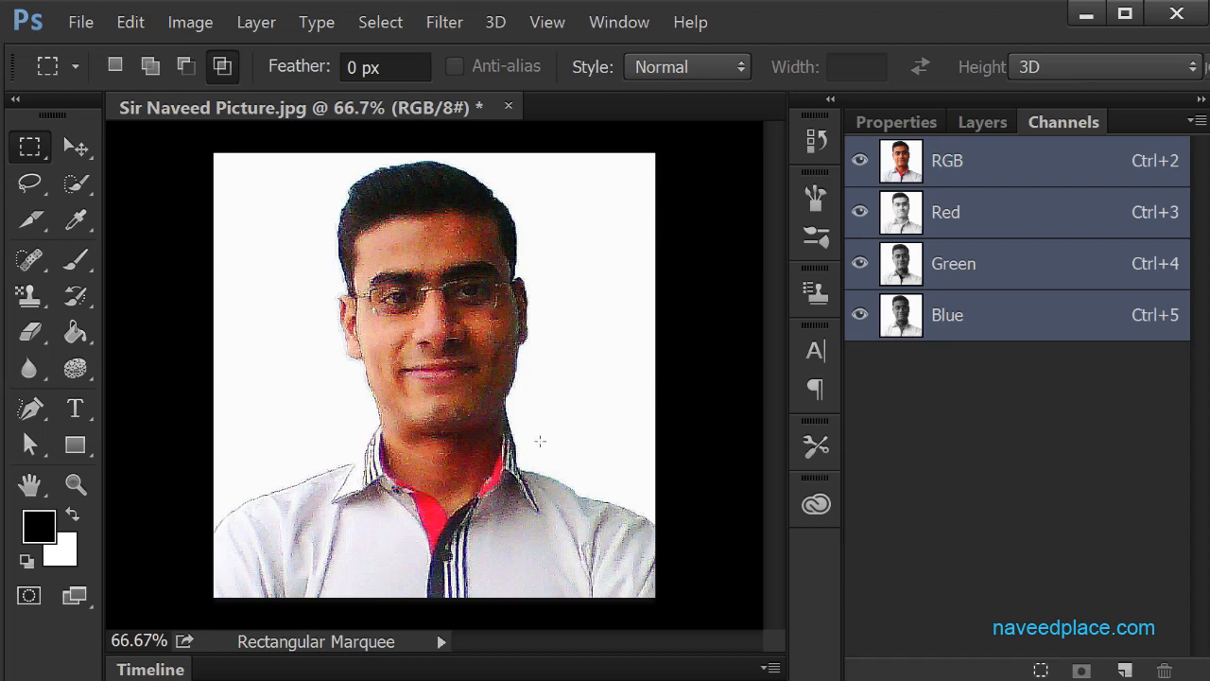
# Apply the basic Sharpen filter to the portrait once.
pyautogui.click(446, 23)
pyautogui.moveTo(525, 332)
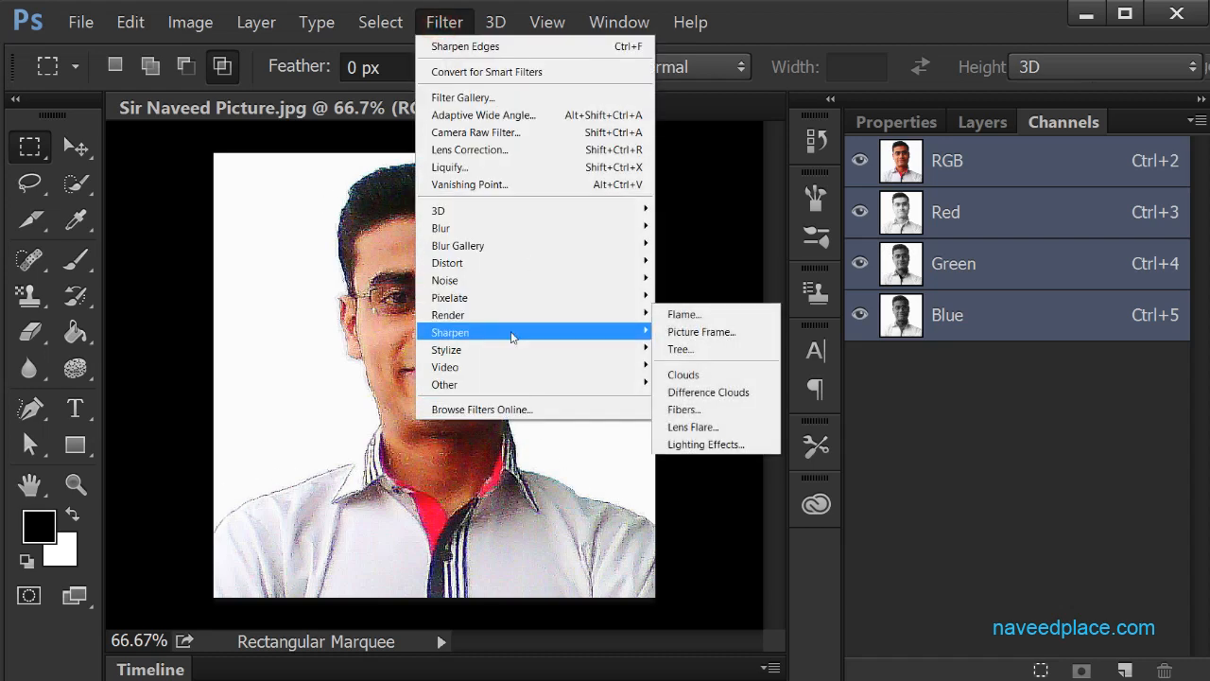
pyautogui.click(686, 349)
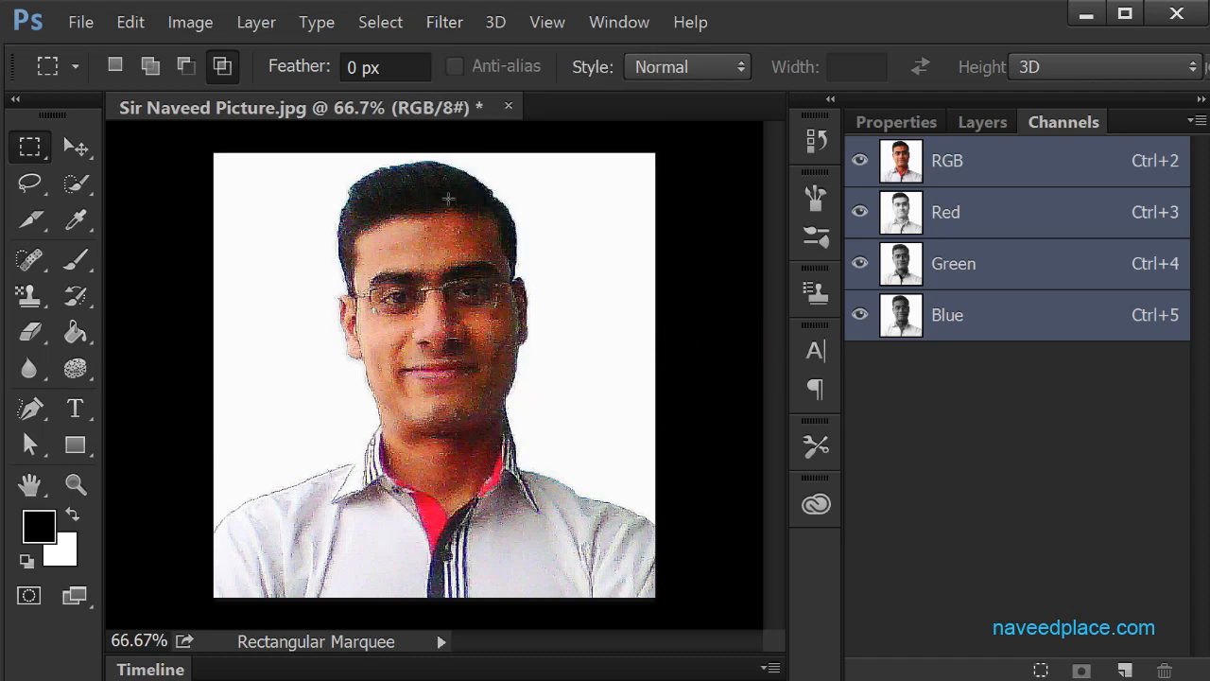
# Open the Shake Reduction filter for the portrait and bring more of the face into its Detail preview.
pyautogui.click(444, 23)
pyautogui.moveTo(453, 333)
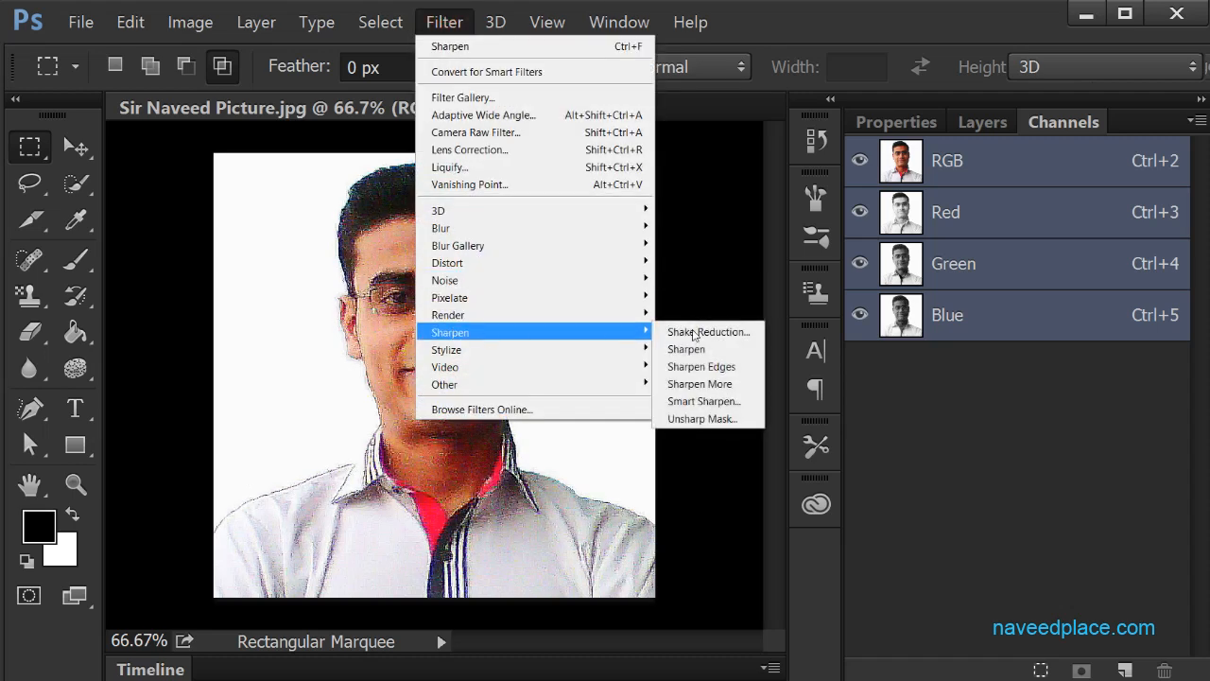
pyautogui.click(715, 339)
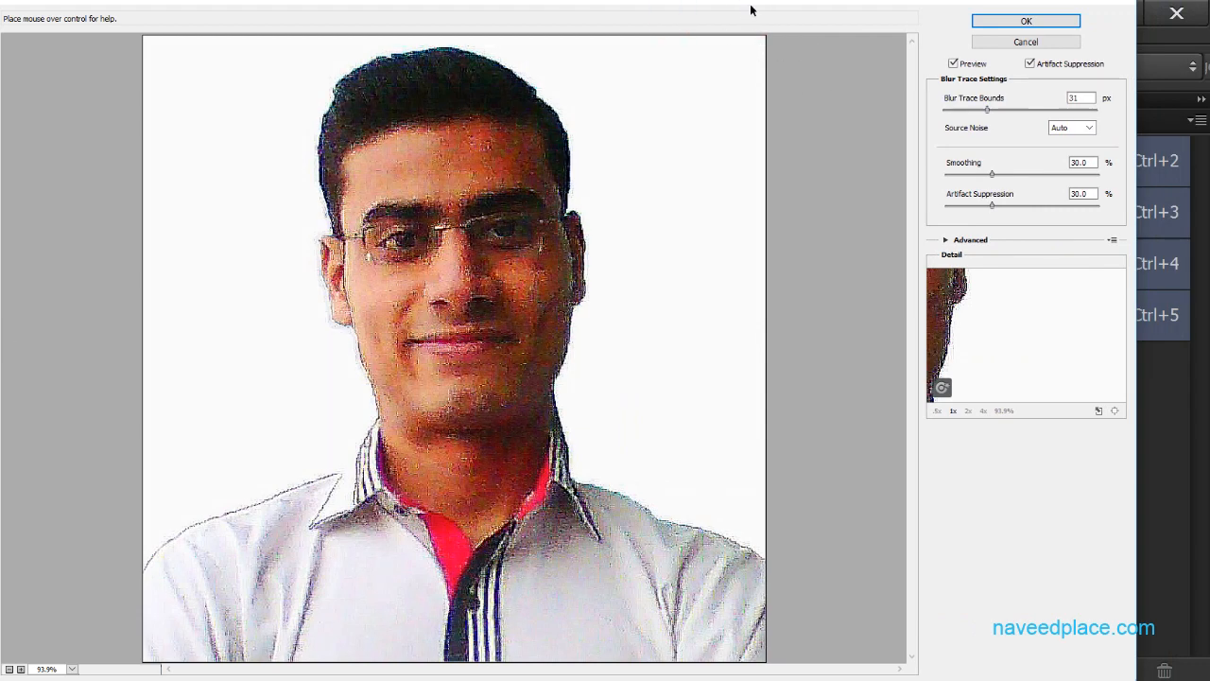
pyautogui.click(1116, 49)
pyautogui.click(21, 116)
pyautogui.click(1061, 337)
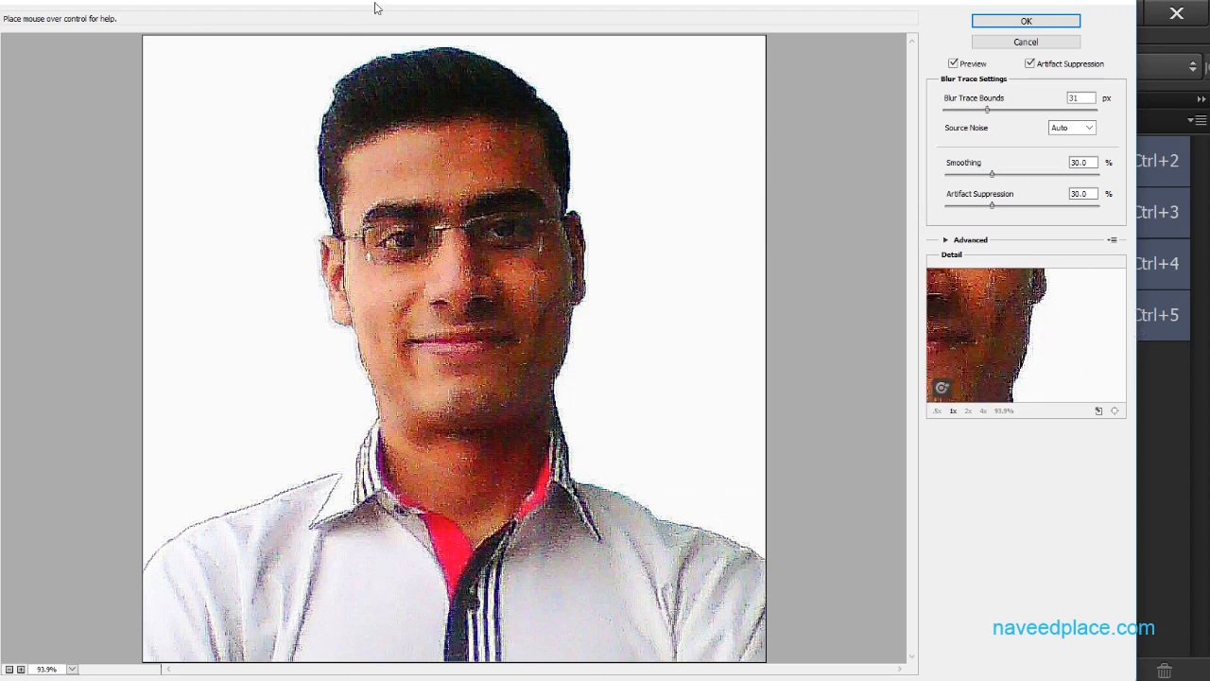
# Try Shake Reduction on the portrait with 33 px Blur Trace Bounds, stronger Smoothing and stronger Artifact Suppression.
pyautogui.click(708, 22)
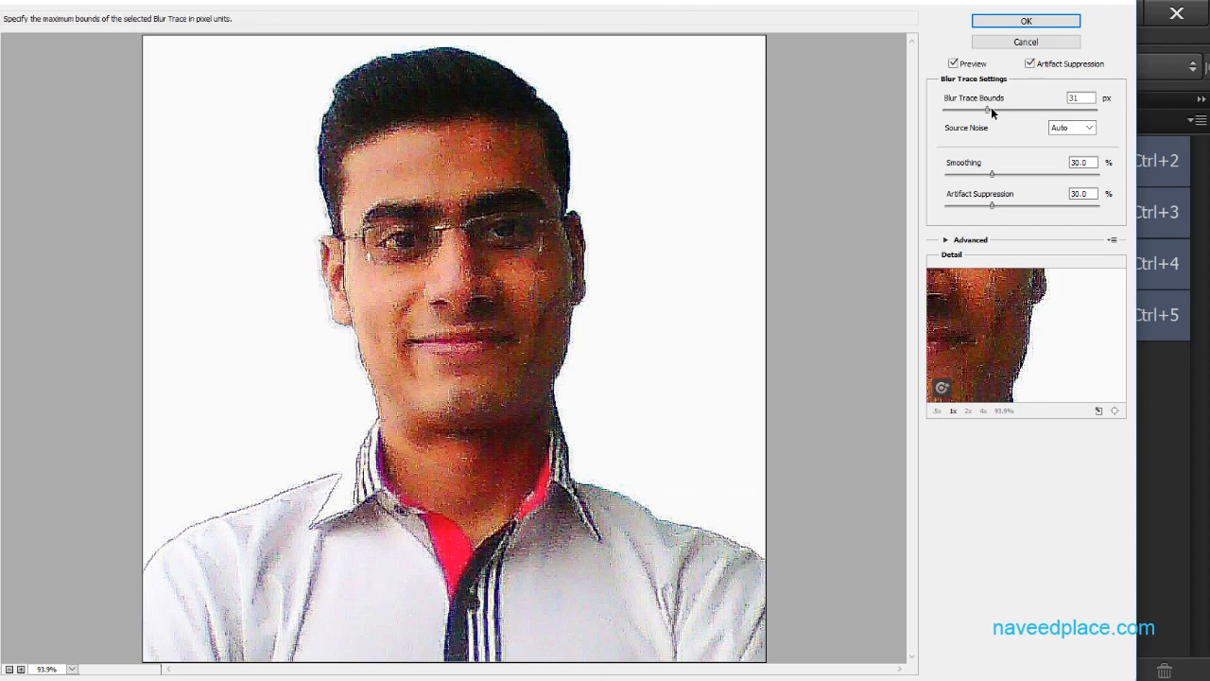
pyautogui.moveTo(987, 110)
pyautogui.mouseDown()
pyautogui.moveTo(1036, 115)
pyautogui.moveTo(990, 112)
pyautogui.mouseUp()
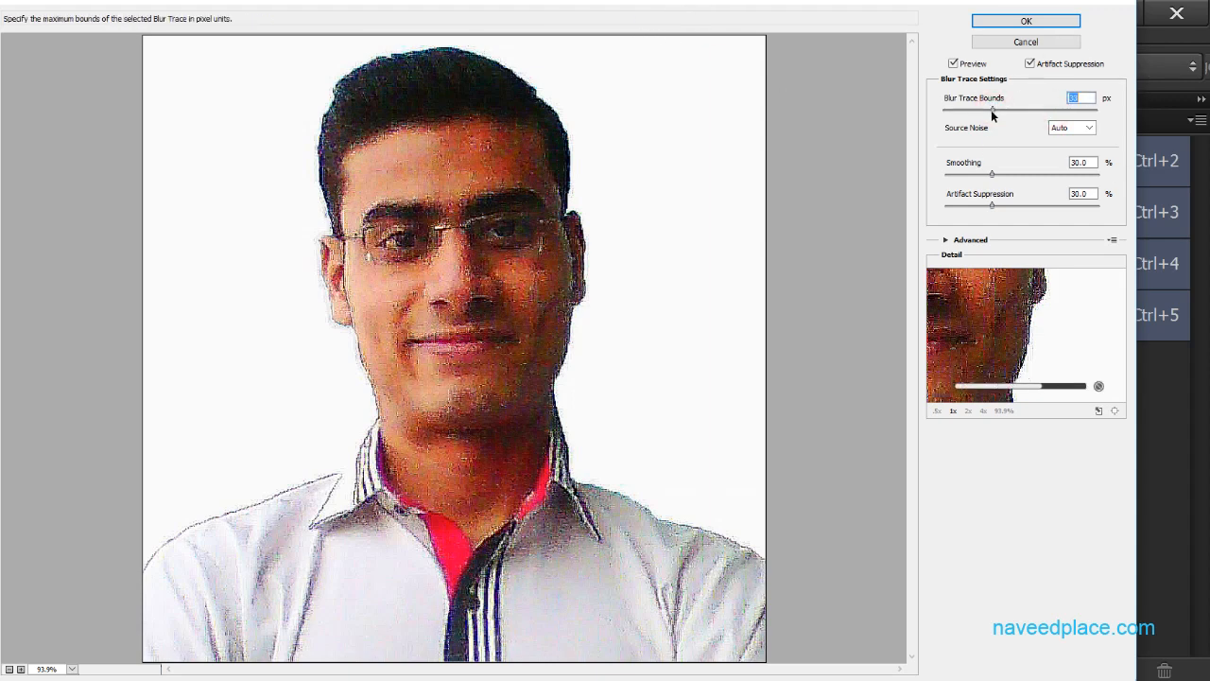
pyautogui.moveTo(991, 174); pyautogui.dragTo(1045, 176)
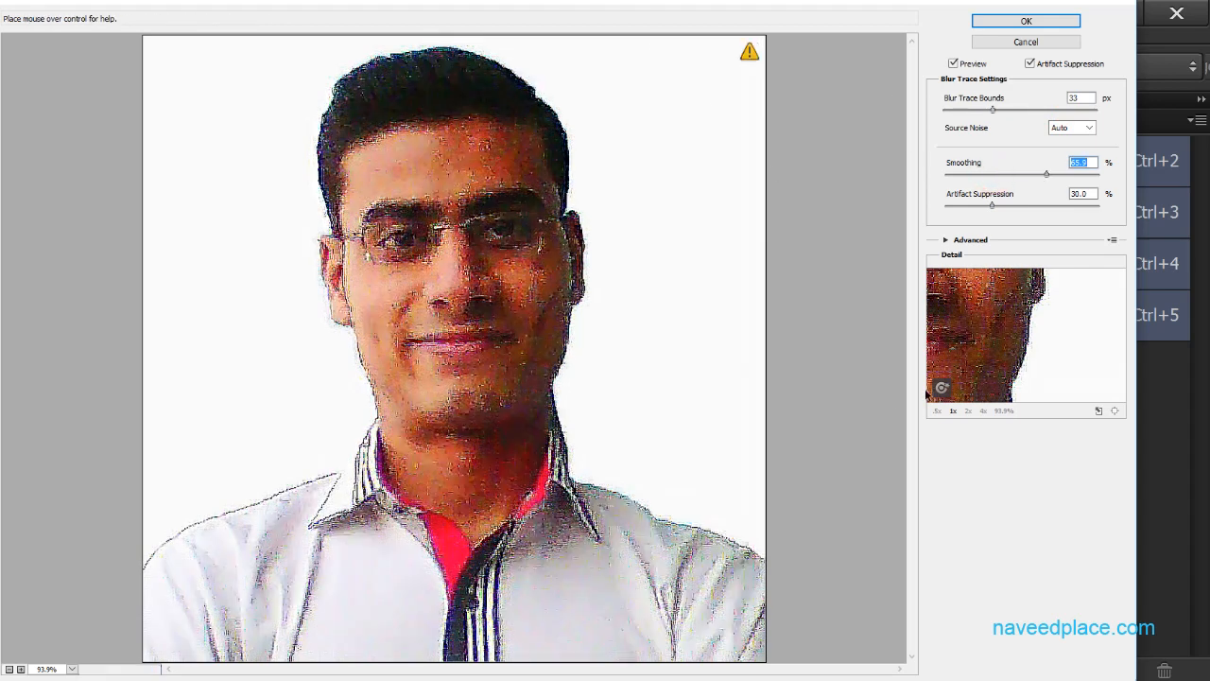
pyautogui.moveTo(992, 204); pyautogui.dragTo(1057, 205)
pyautogui.moveTo(1059, 383); pyautogui.dragTo(1051, 410)
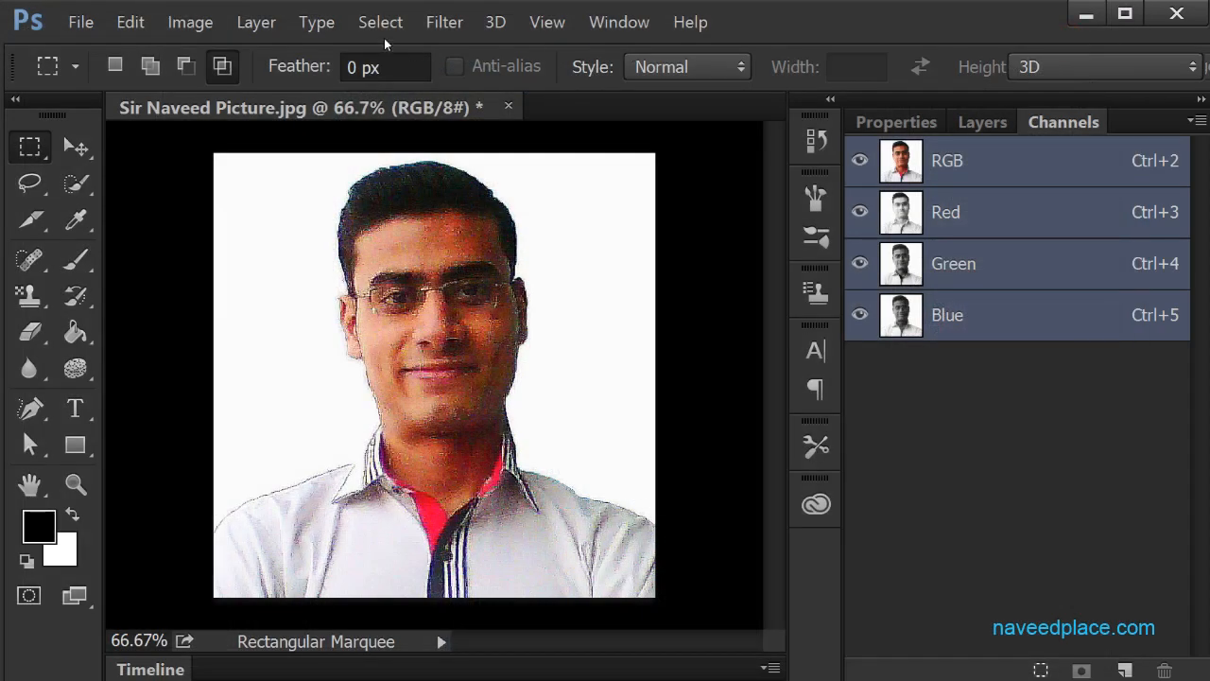
# Open the Diffuse filter for the portrait, inspect the face in its preview, and cancel the filter.
pyautogui.click(381, 23)
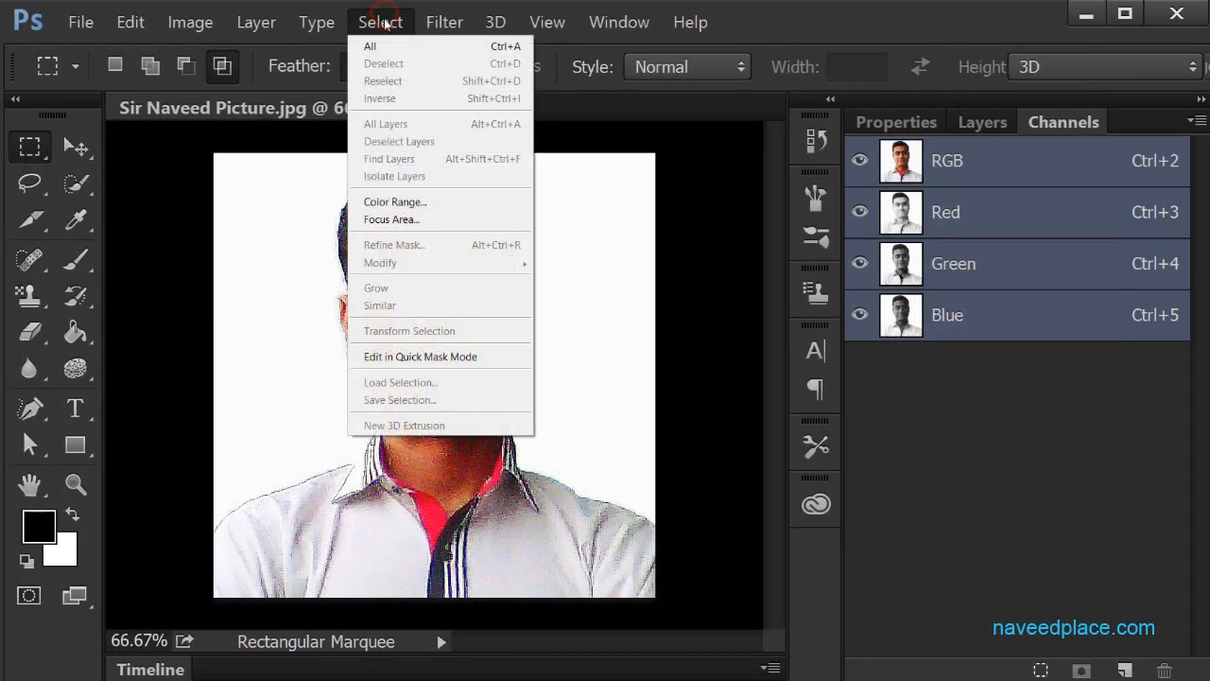
pyautogui.moveTo(432, 21)
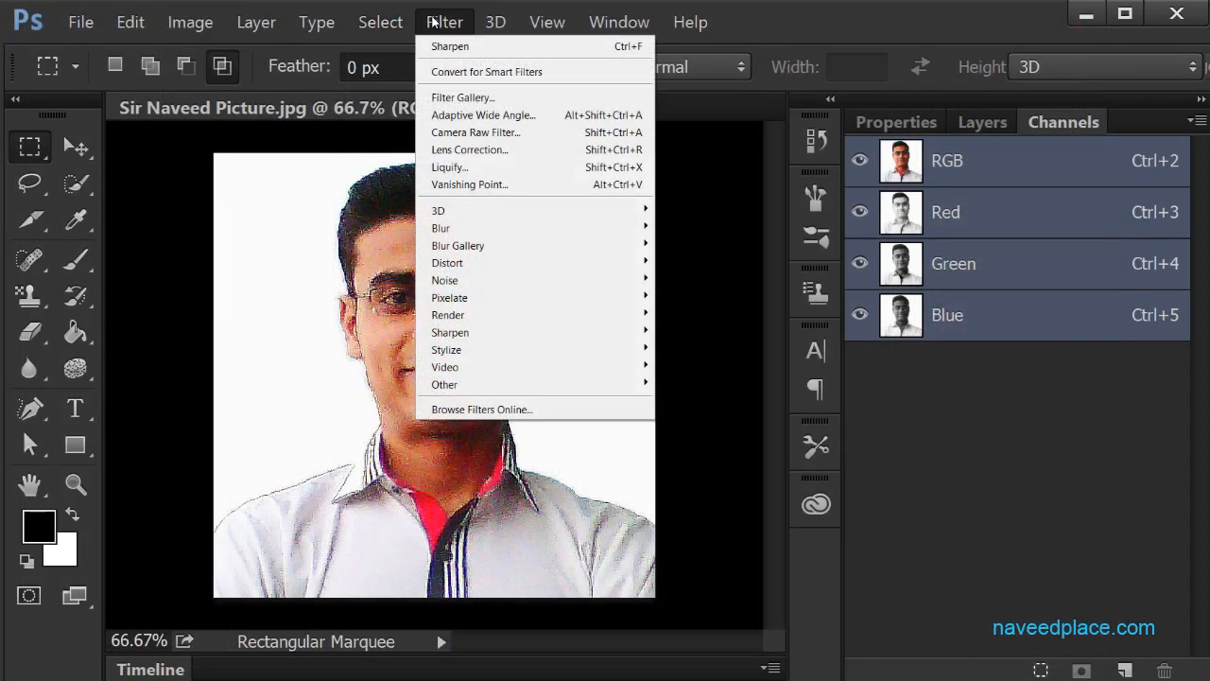
pyautogui.click(470, 336)
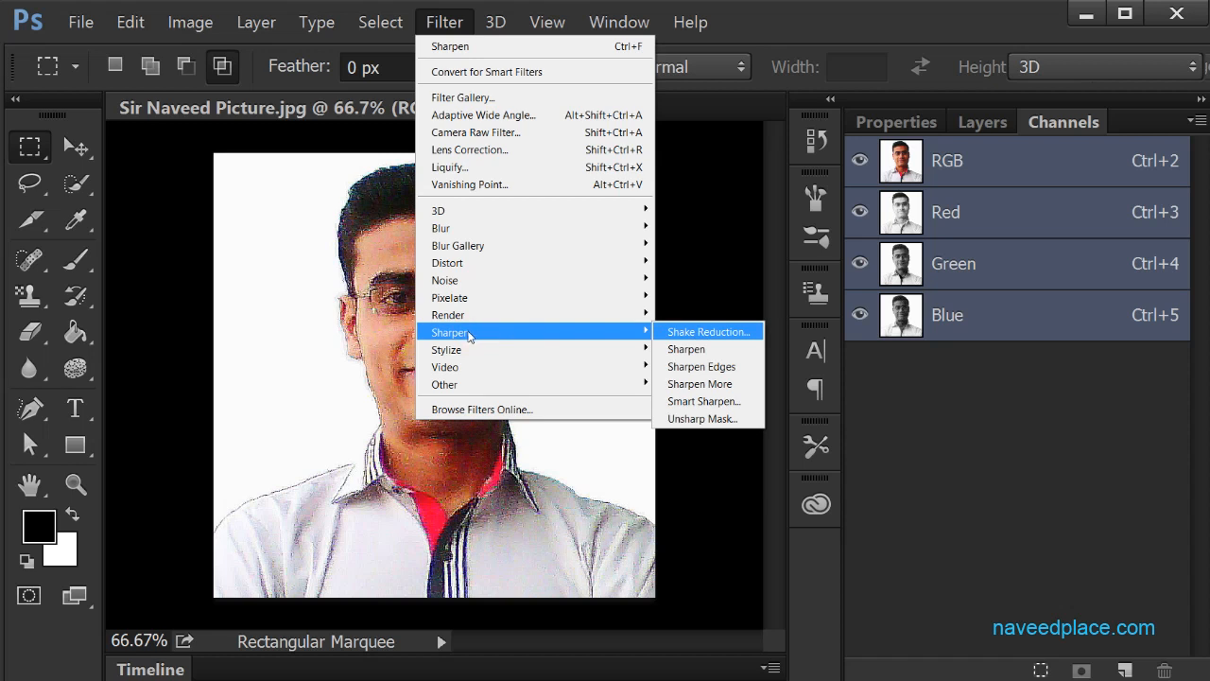
pyautogui.moveTo(470, 358)
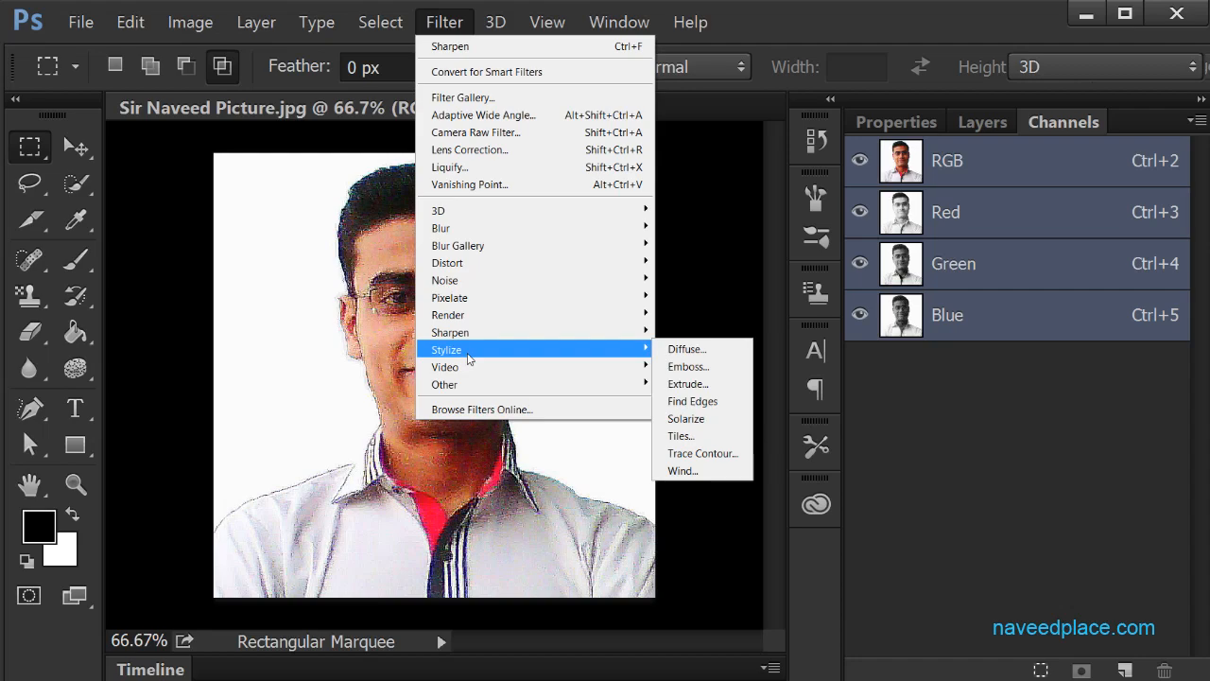
pyautogui.click(677, 349)
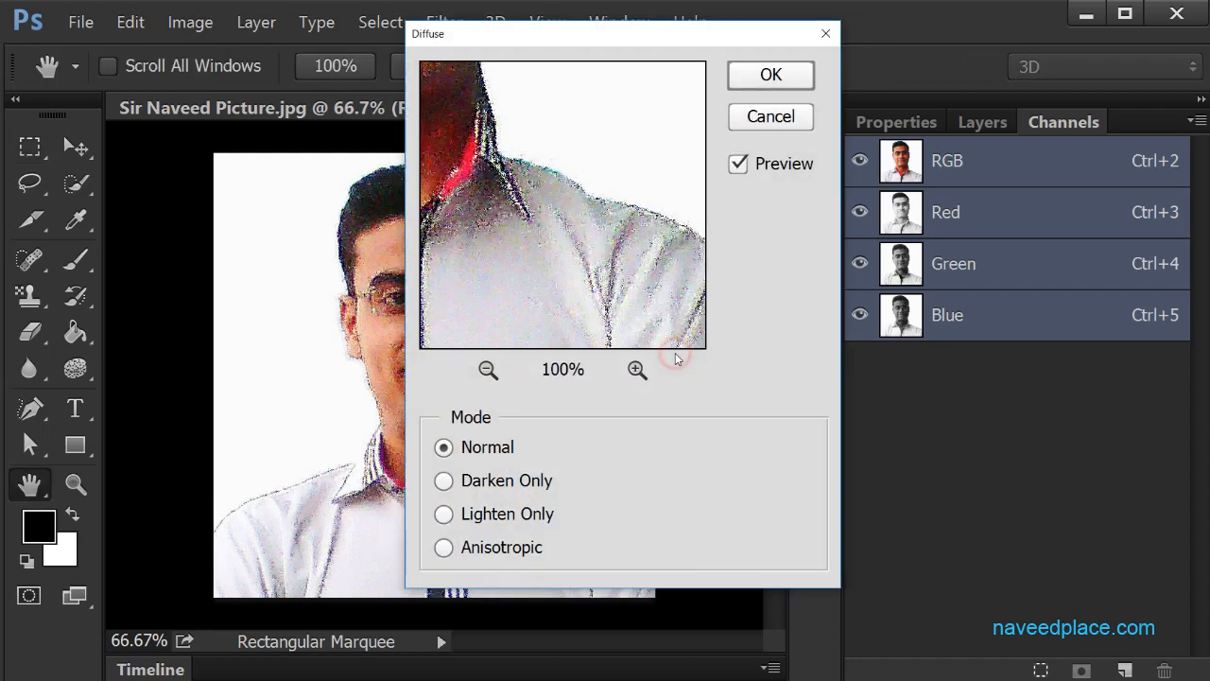
pyautogui.moveTo(595, 213); pyautogui.dragTo(646, 329)
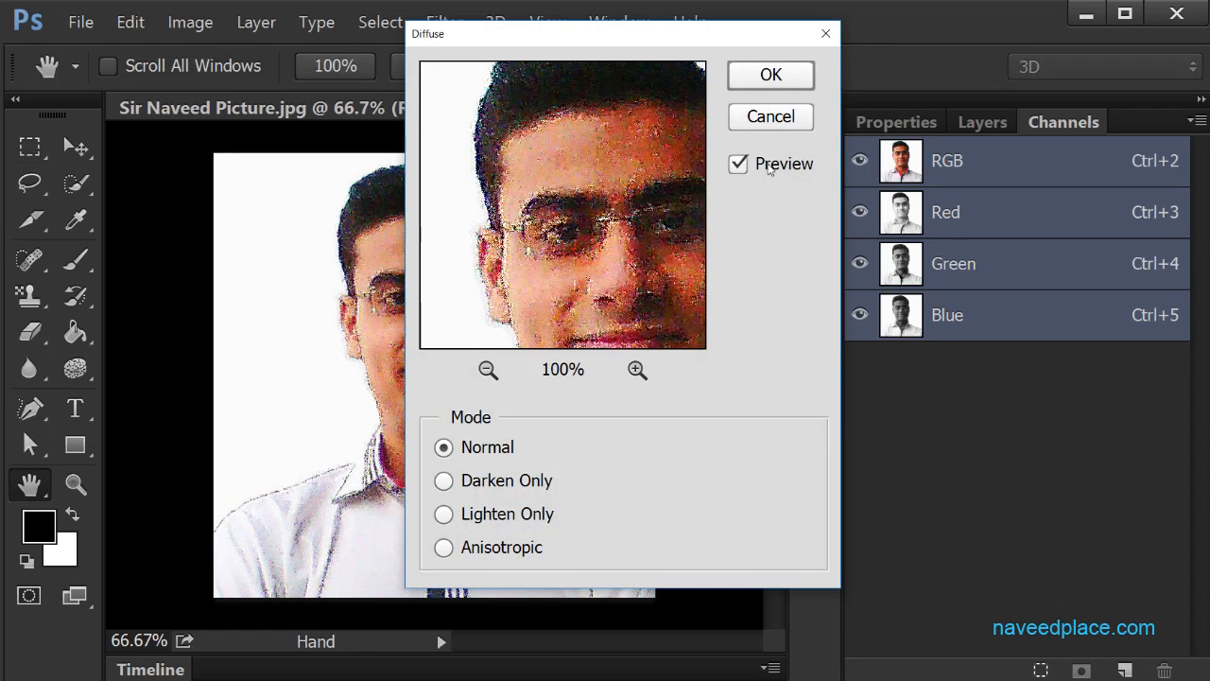
pyautogui.click(762, 121)
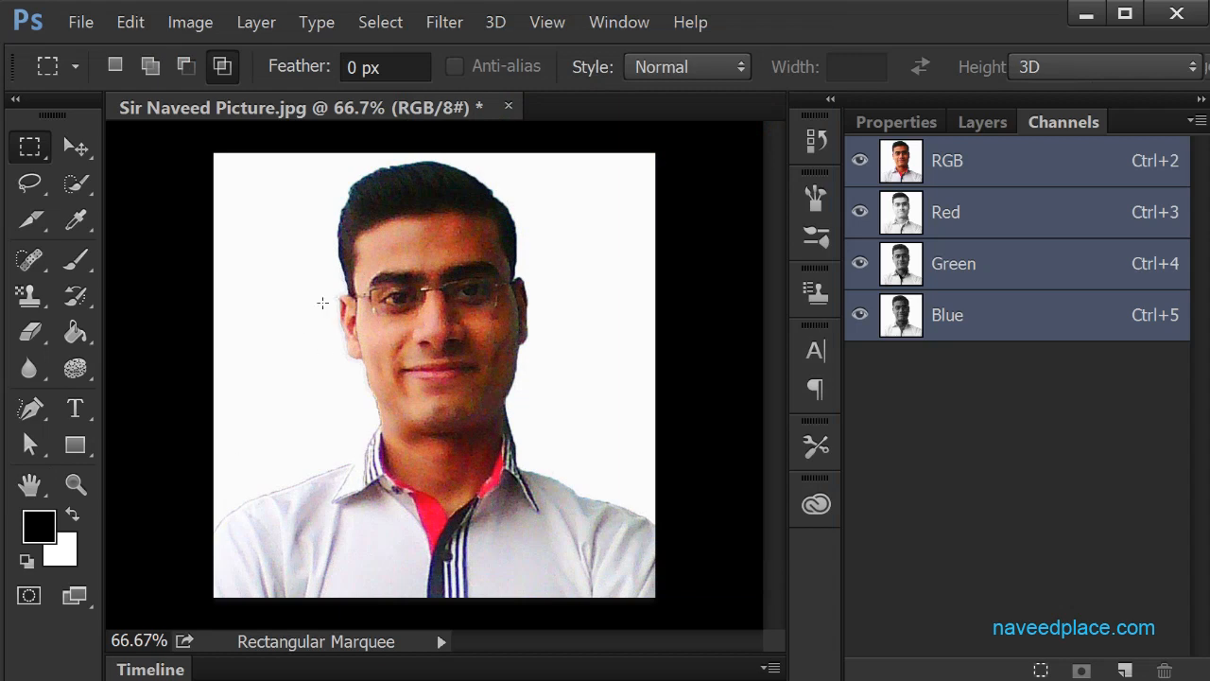
# Open the Diffuse filter for the portrait and centre the face in its preview at 67% zoom.
pyautogui.click(441, 25)
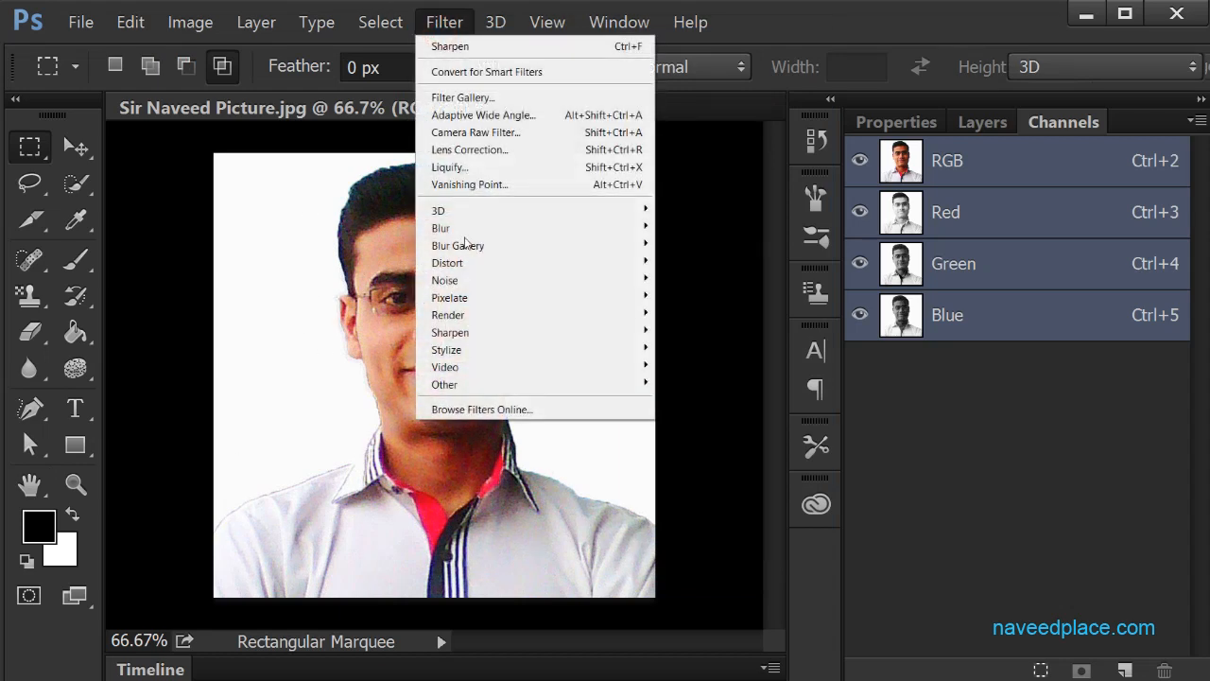
pyautogui.click(481, 349)
pyautogui.click(683, 349)
pyautogui.moveTo(507, 172); pyautogui.dragTo(508, 293)
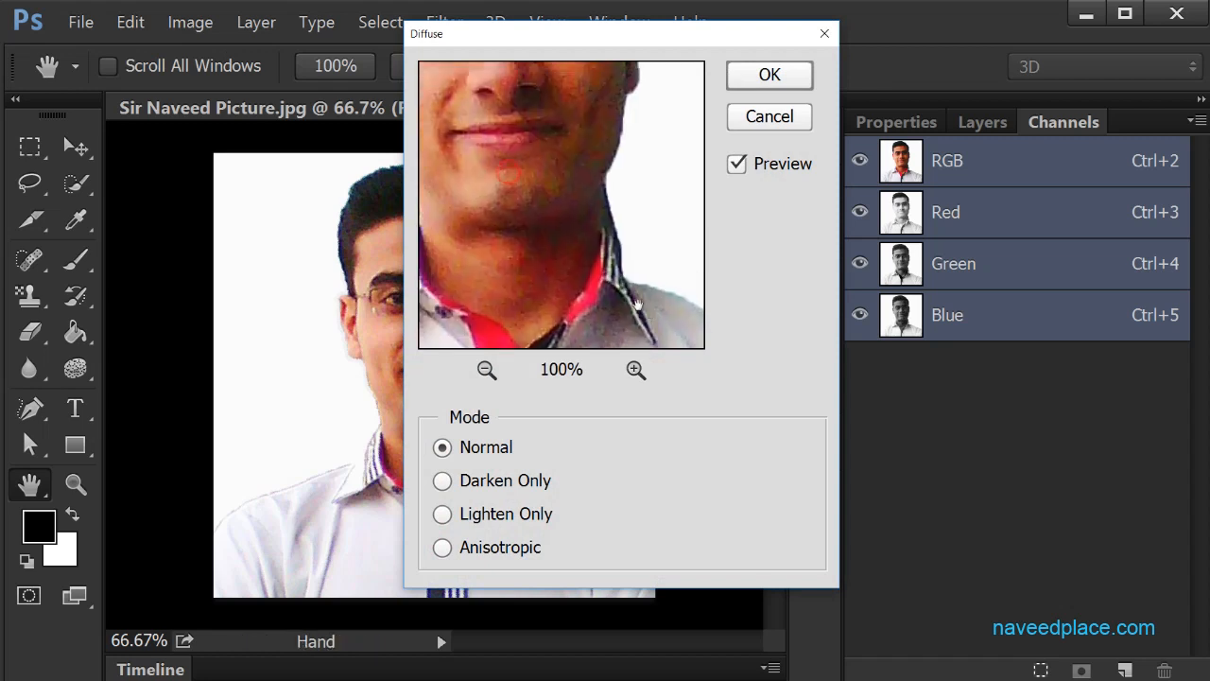
pyautogui.click(487, 370)
pyautogui.moveTo(556, 244); pyautogui.dragTo(658, 346)
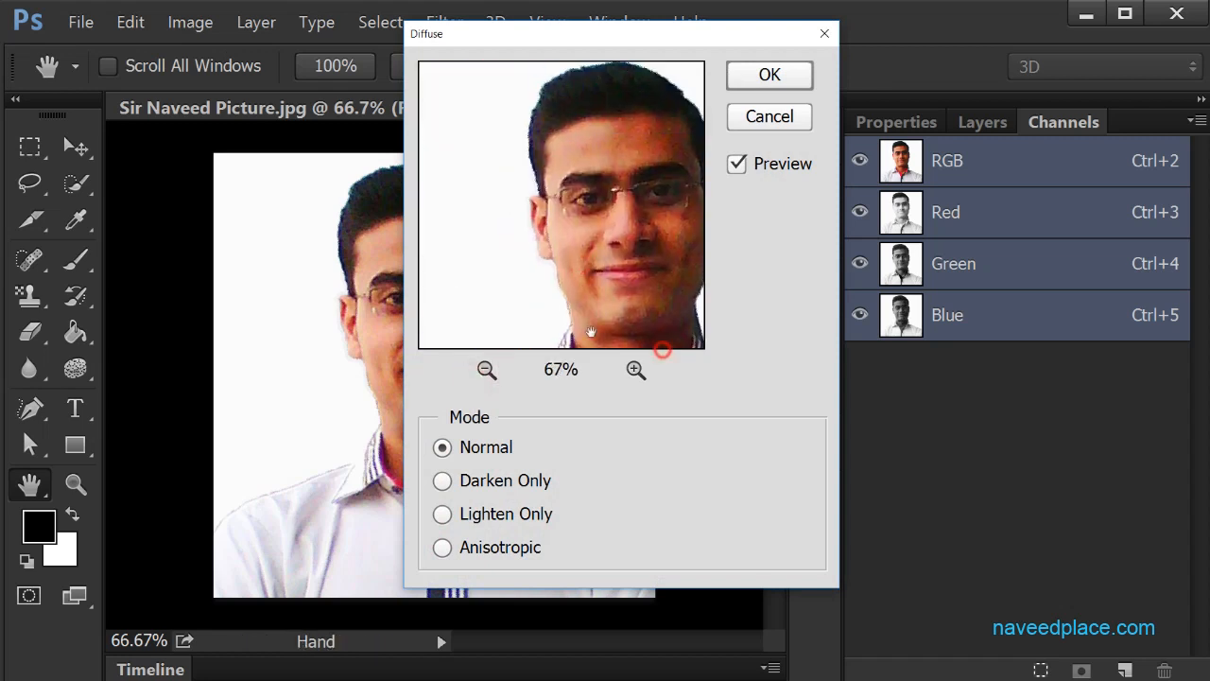
pyautogui.moveTo(646, 179); pyautogui.dragTo(575, 191)
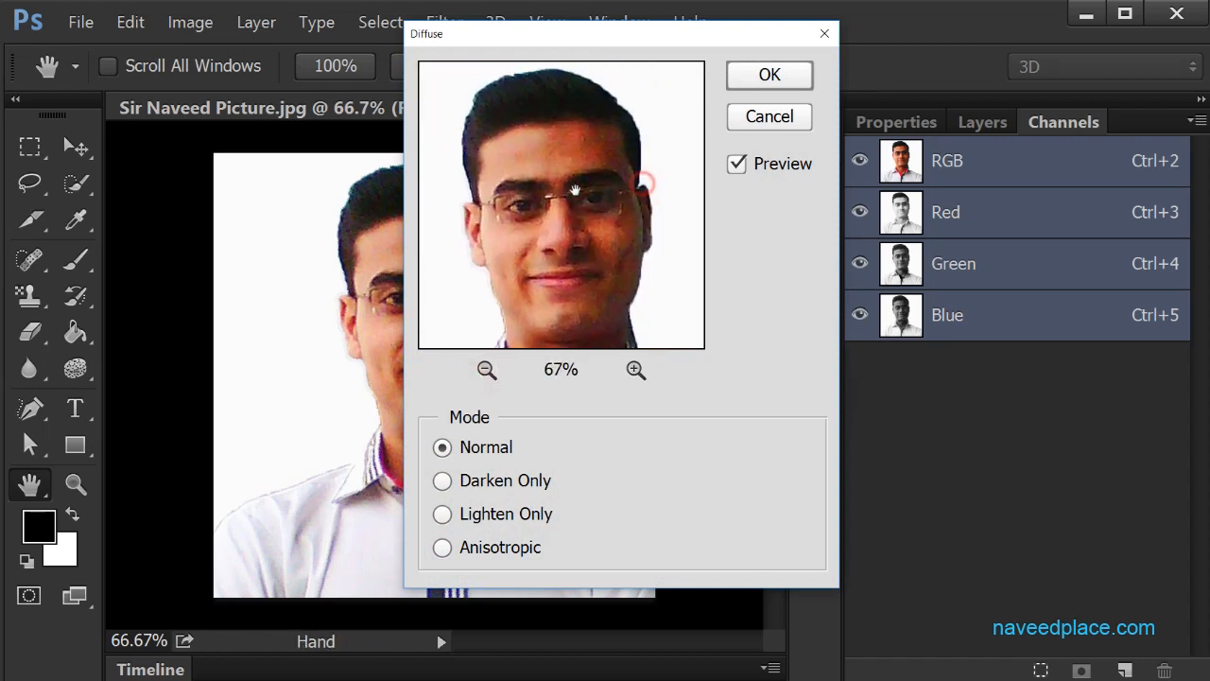
# Compare the Lighten Only and Anisotropic modes, and apply Diffuse to the portrait in Darken Only mode.
pyautogui.click(461, 482)
pyautogui.click(452, 514)
pyautogui.click(450, 551)
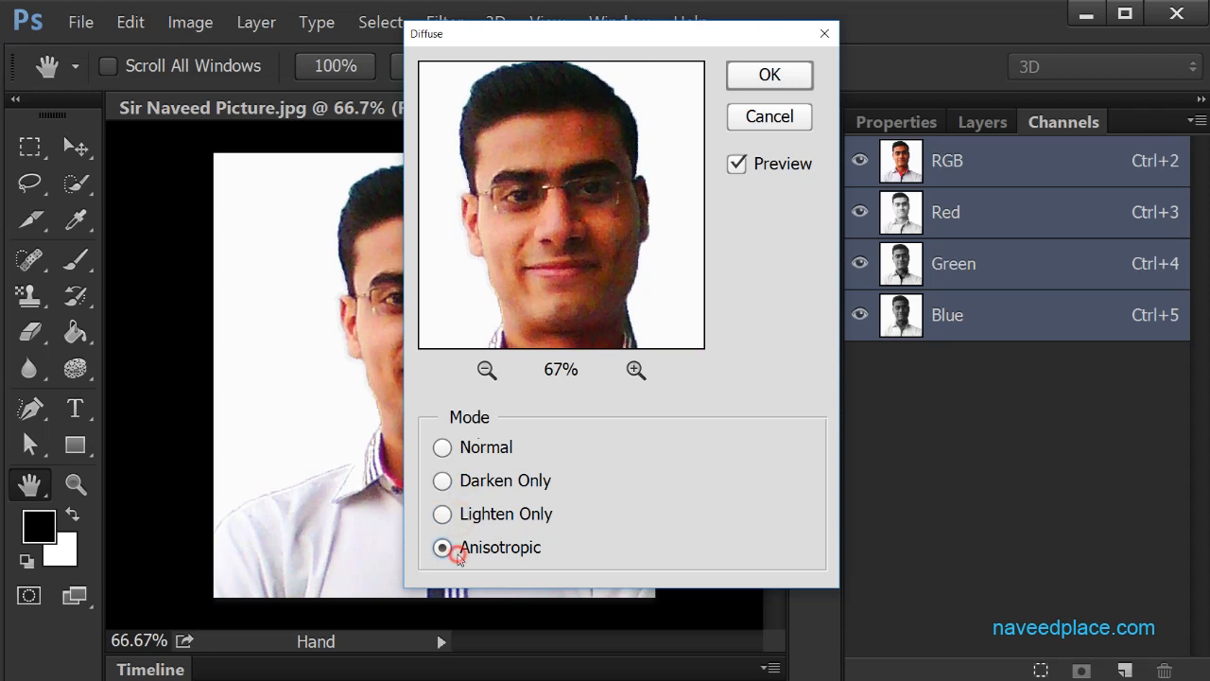
pyautogui.click(482, 513)
pyautogui.click(445, 481)
pyautogui.click(770, 76)
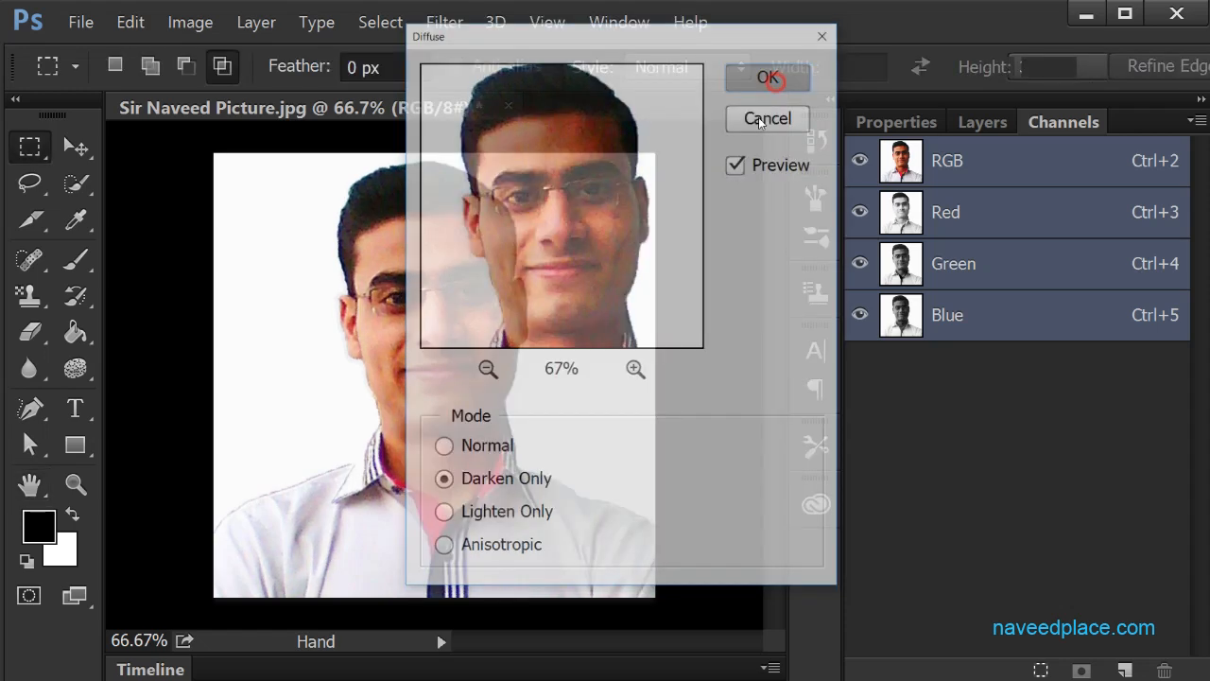
# Preview the Diffuse filter on the portrait in Lighten Only mode and cancel it.
pyautogui.click(441, 20)
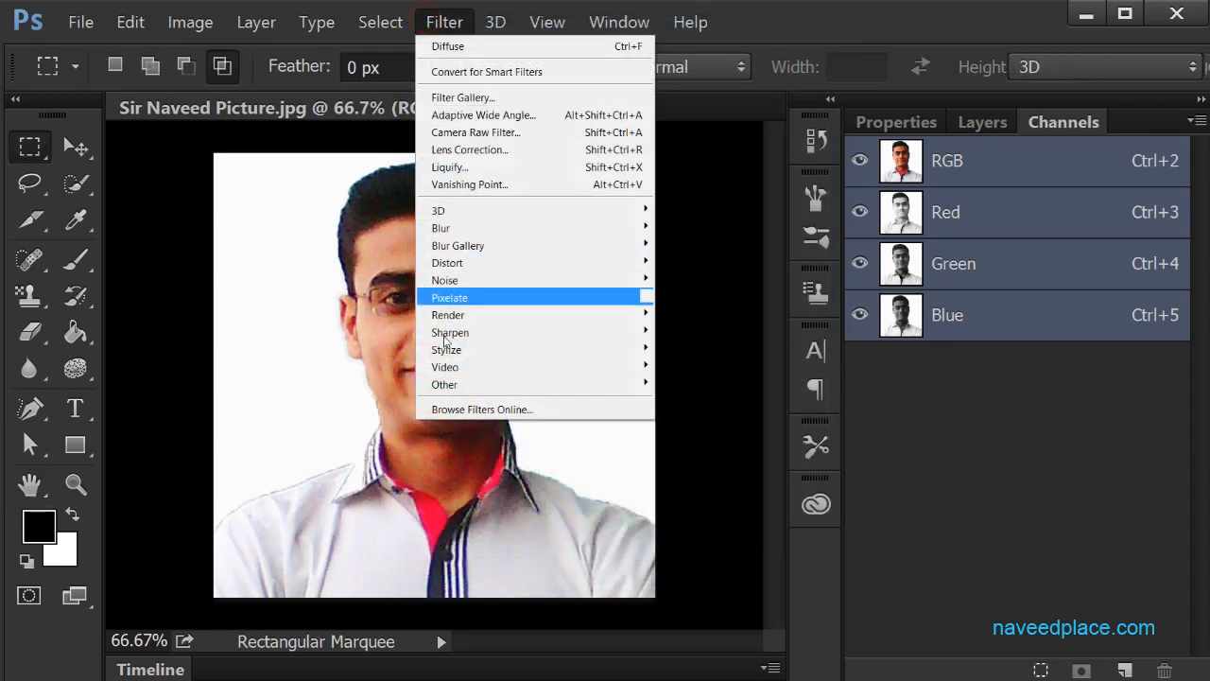
pyautogui.moveTo(452, 348)
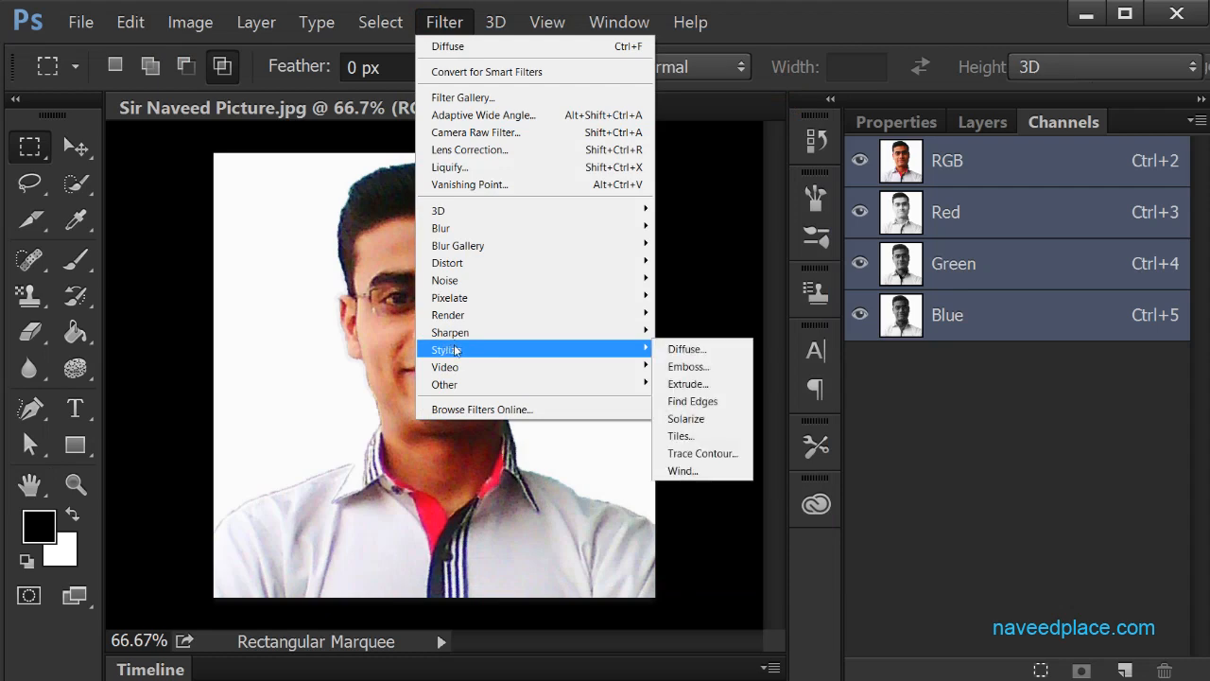
pyautogui.click(688, 347)
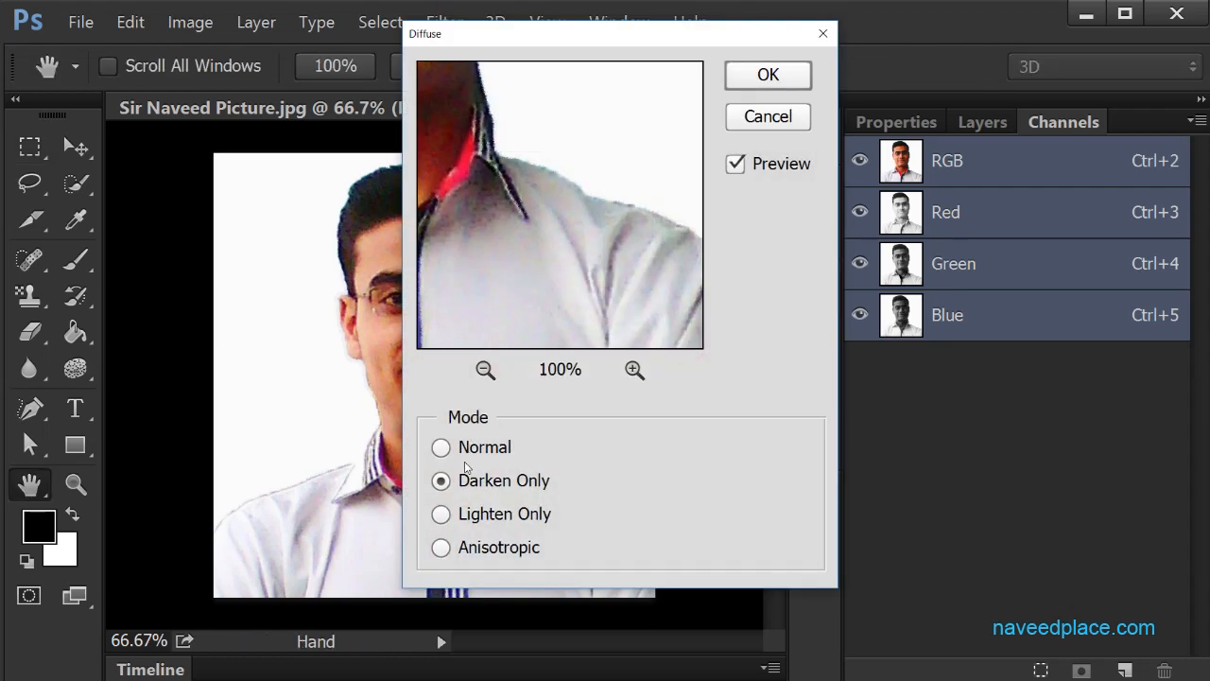
pyautogui.click(455, 515)
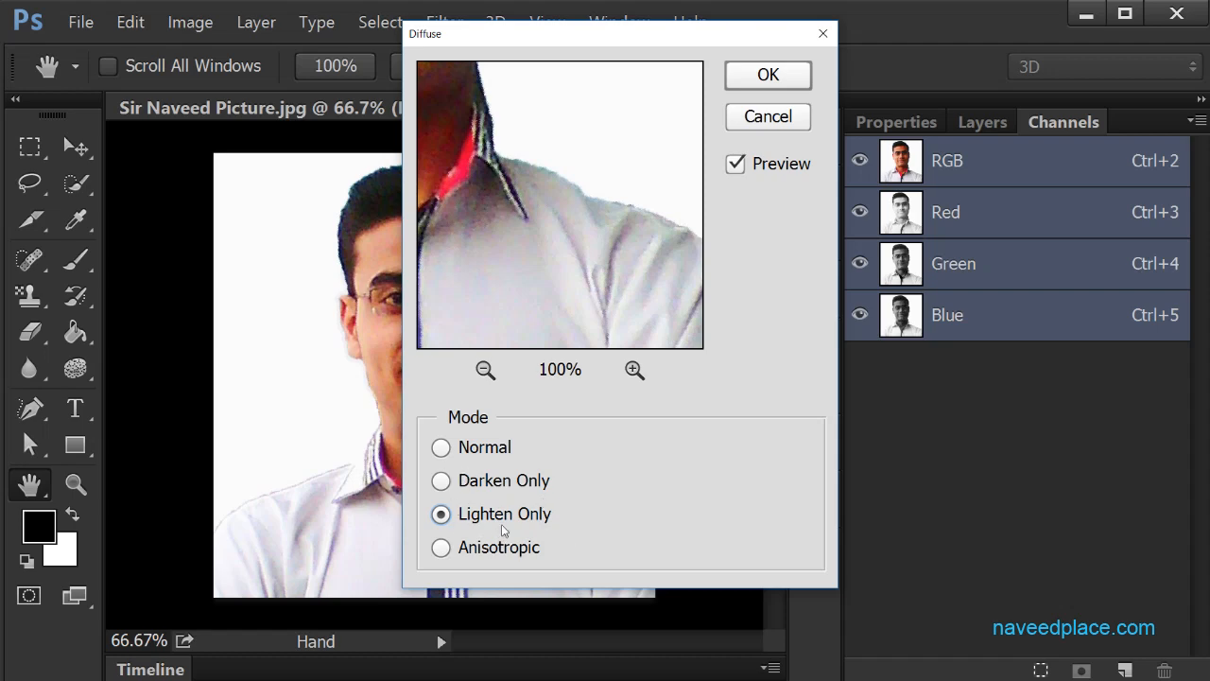
pyautogui.click(777, 122)
pyautogui.click(462, 24)
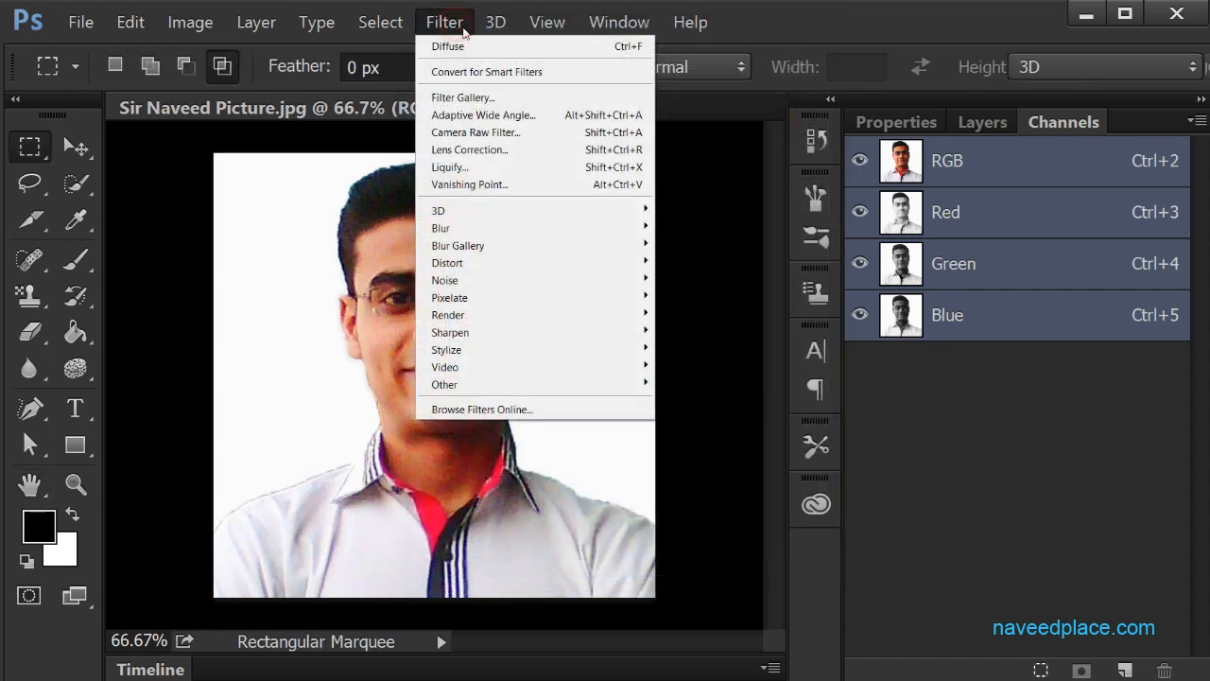
pyautogui.moveTo(448, 346)
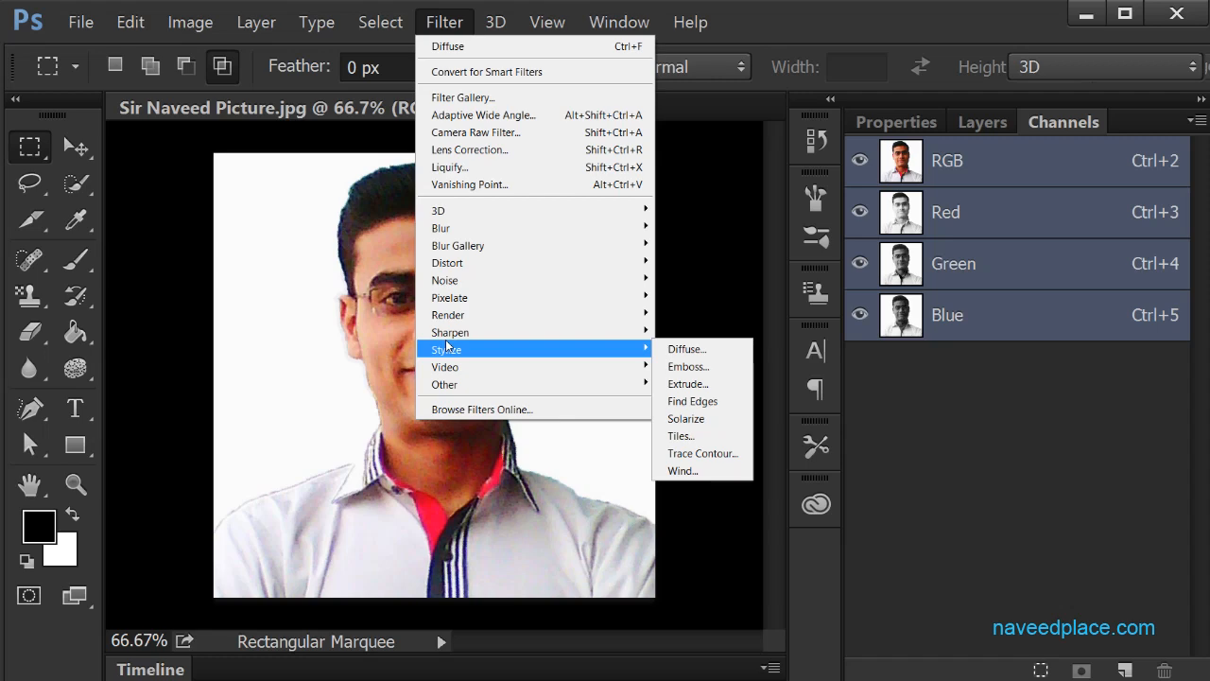
pyautogui.click(673, 349)
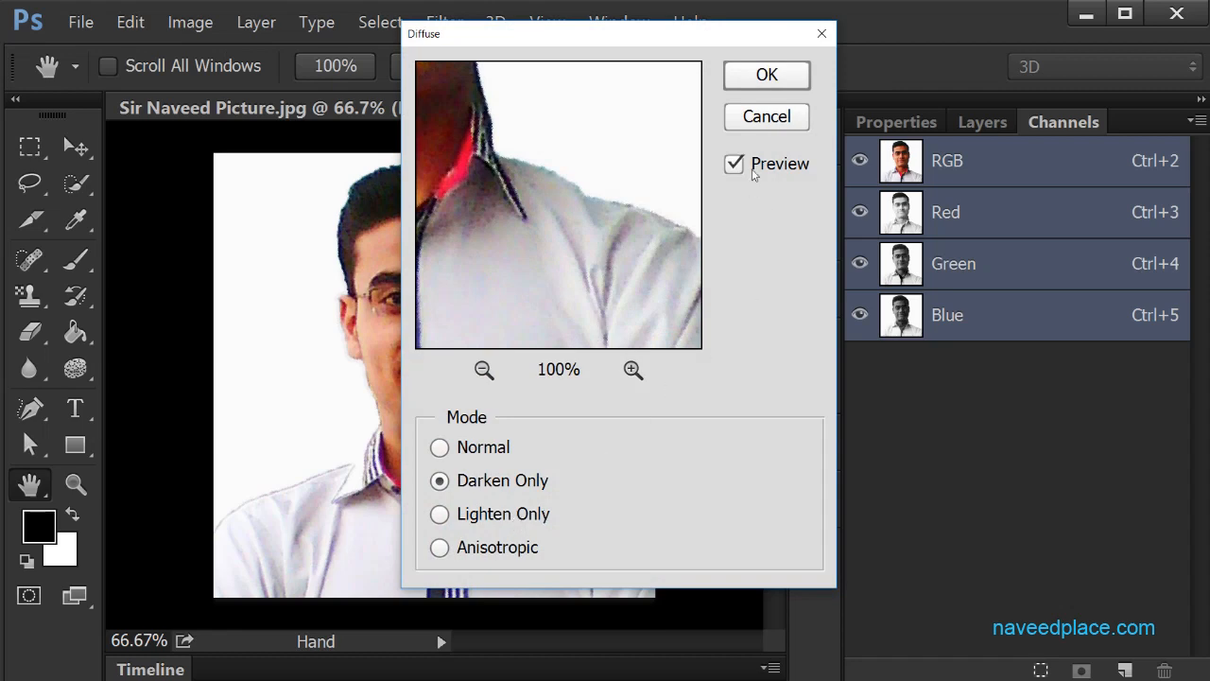
pyautogui.click(799, 120)
# Try the Emboss filter on the portrait with a height of 26 pixels, viewing the preview at 50%, and cancel it.
pyautogui.click(444, 21)
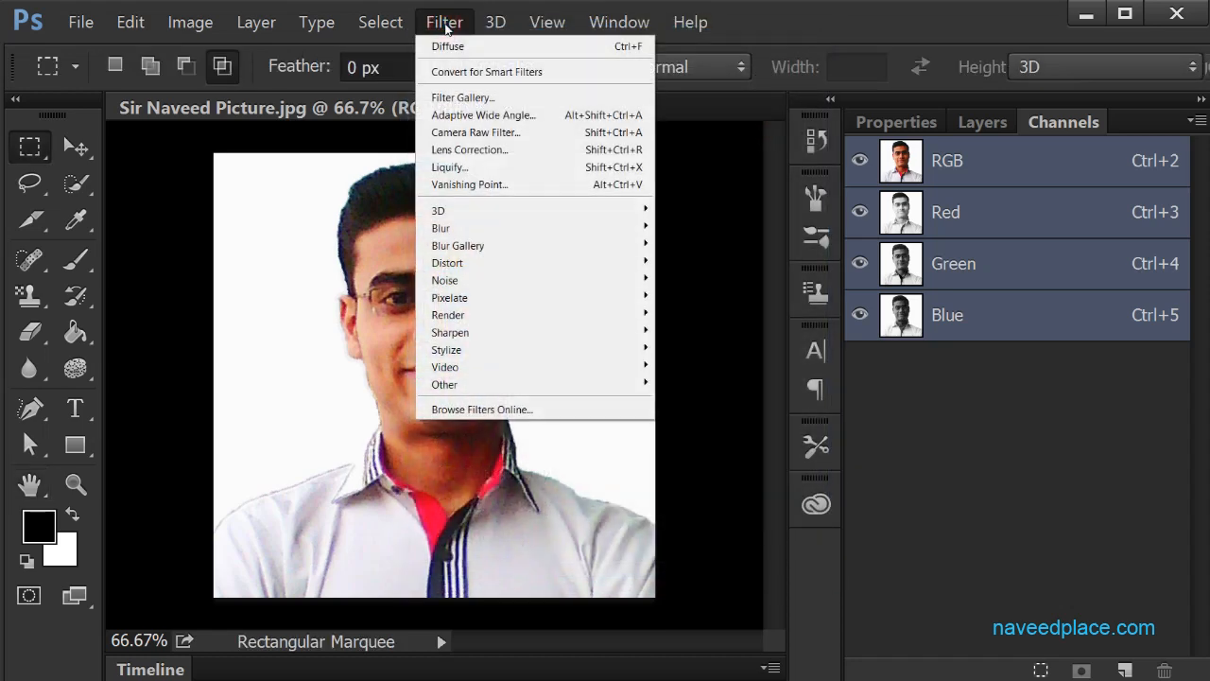
pyautogui.moveTo(613, 348)
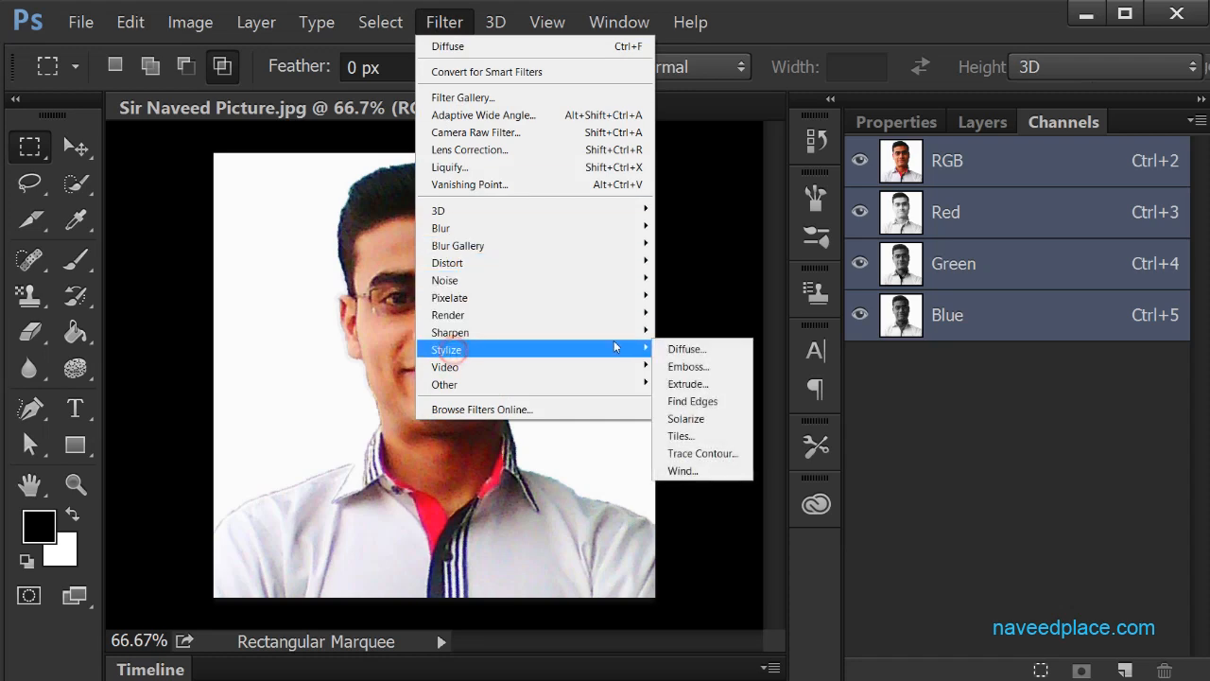
pyautogui.click(694, 378)
pyautogui.moveTo(558, 185); pyautogui.dragTo(467, 280)
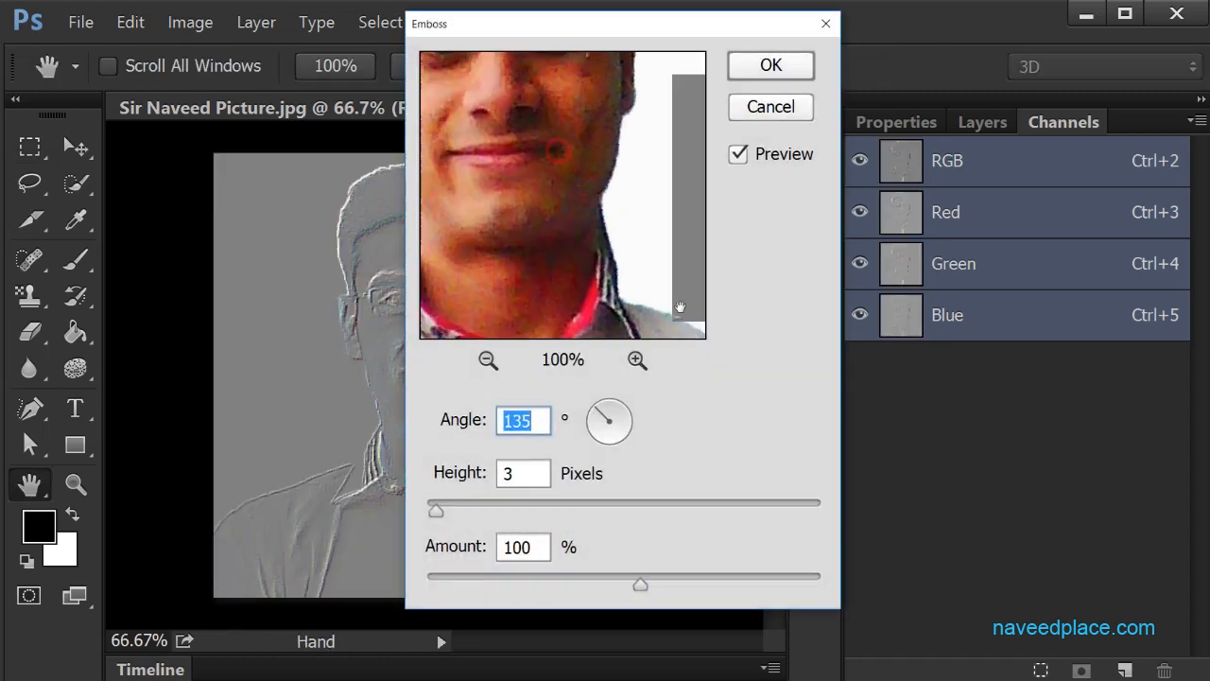
pyautogui.click(636, 359)
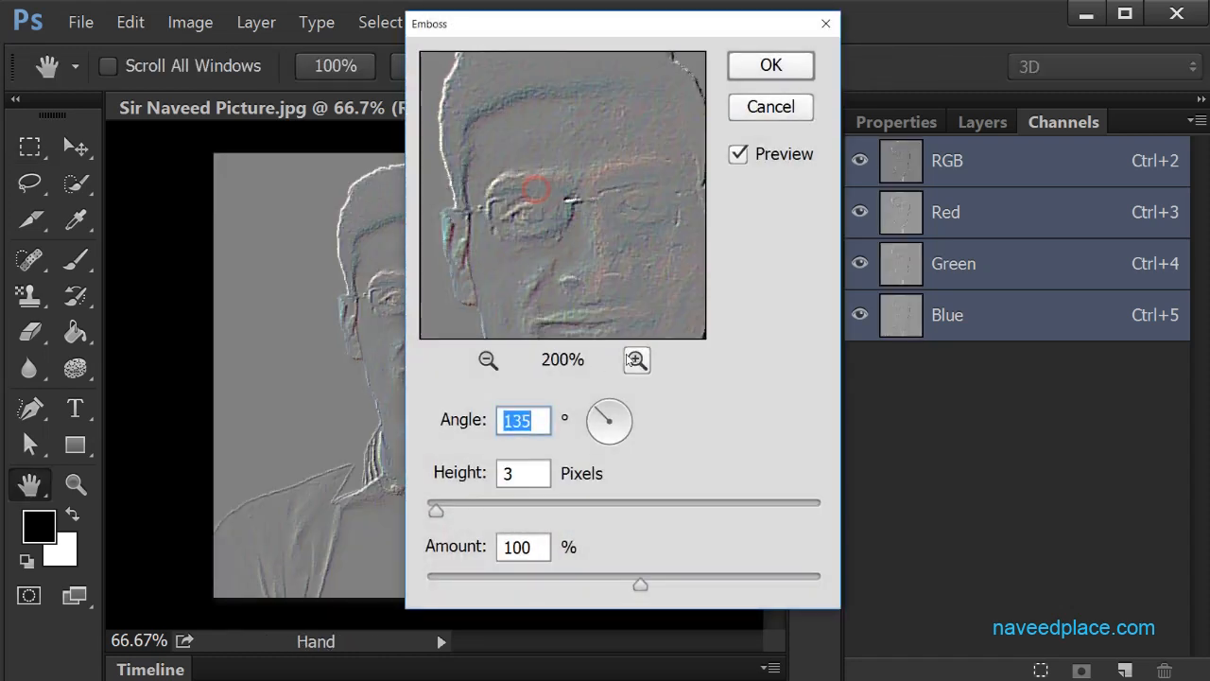
pyautogui.click(487, 360)
pyautogui.click(487, 360)
pyautogui.moveTo(582, 41); pyautogui.dragTo(821, 110)
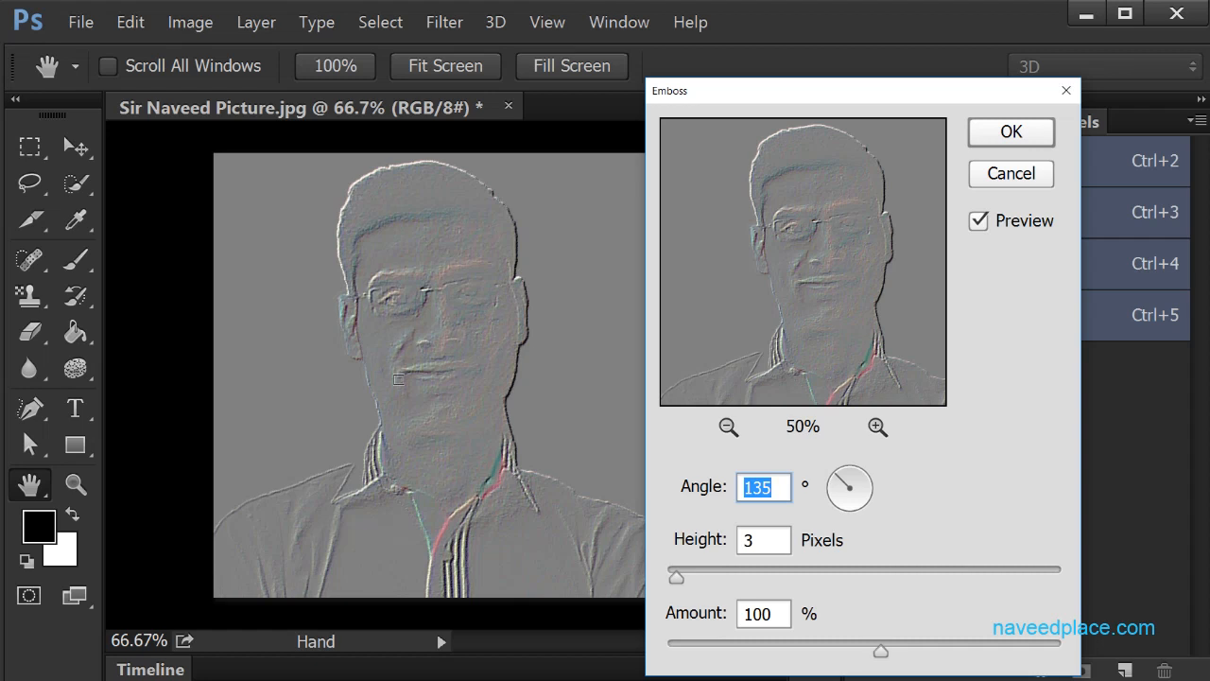
pyautogui.moveTo(677, 579); pyautogui.dragTo(768, 580)
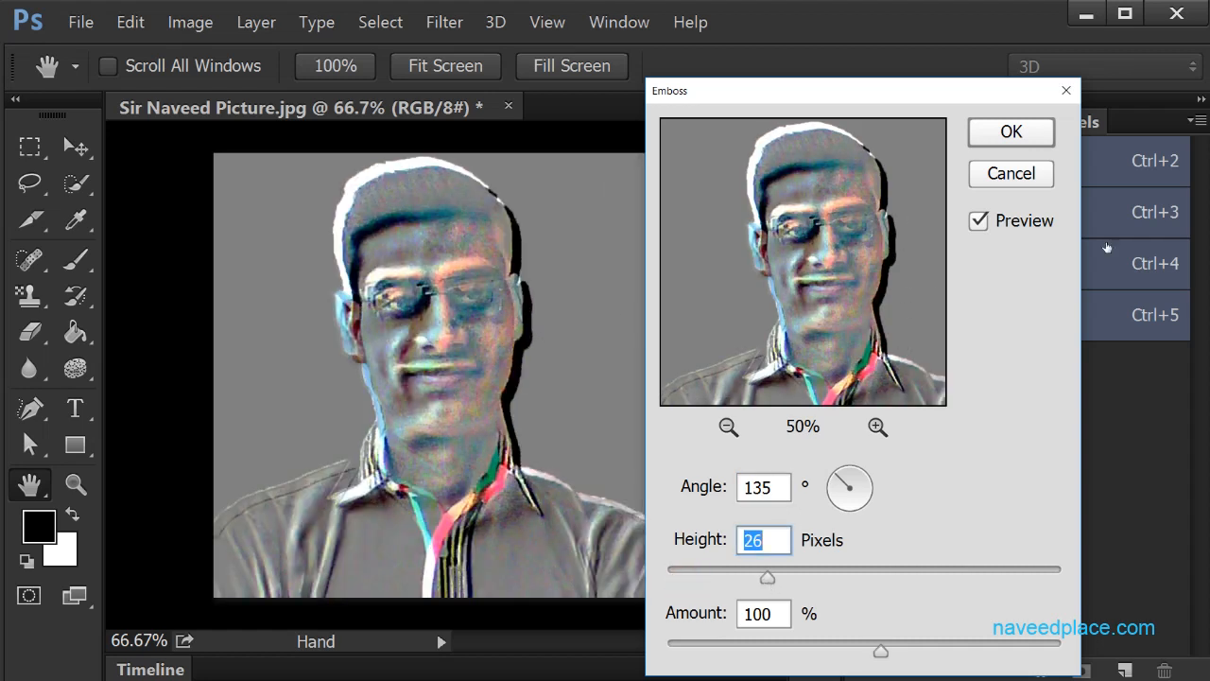
pyautogui.click(1017, 180)
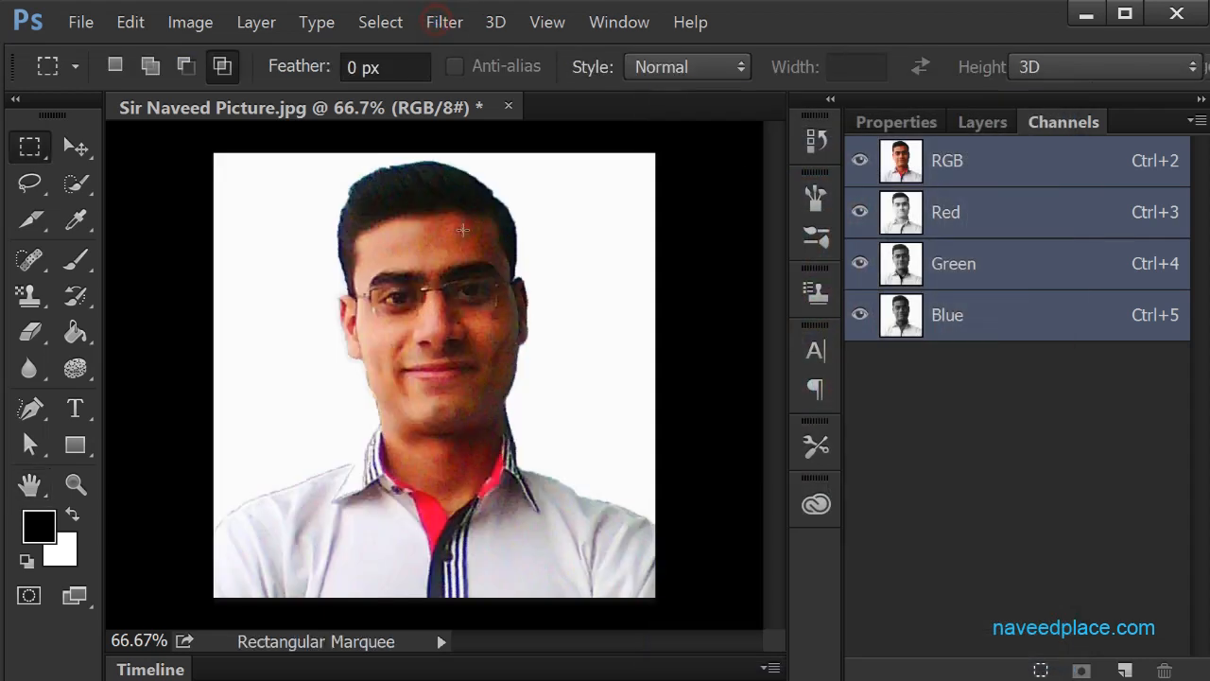
# Open the Extrude filter's settings for the portrait and cancel them.
pyautogui.click(443, 22)
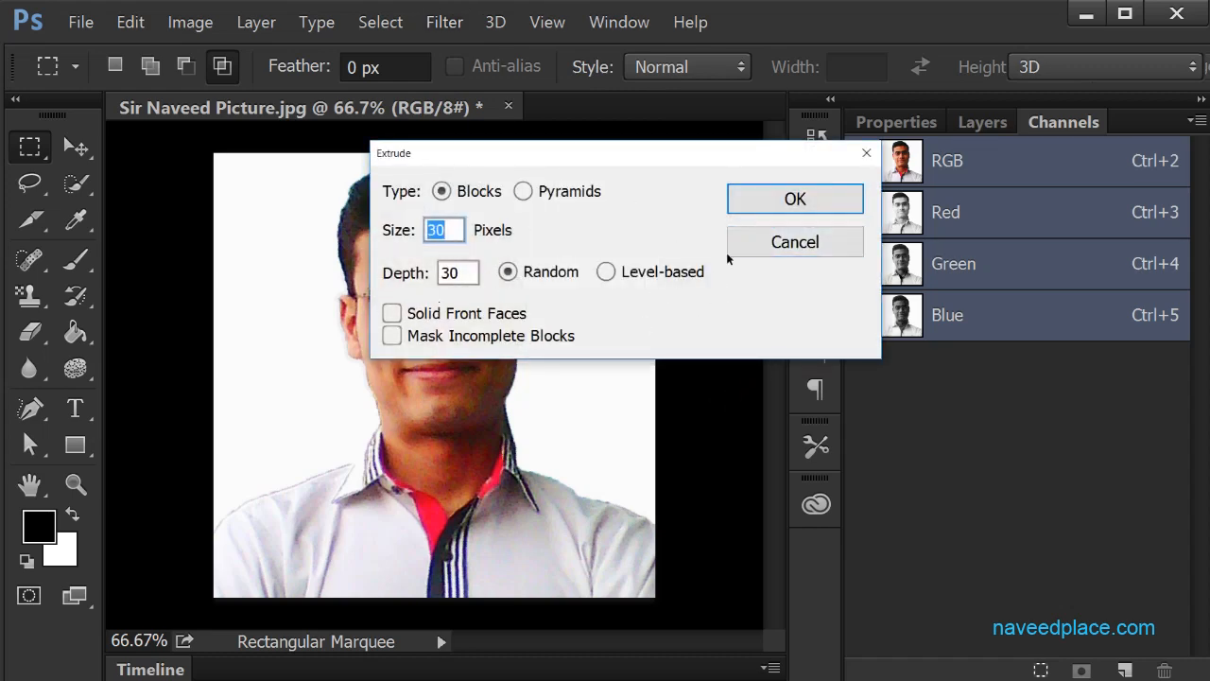
pyautogui.click(781, 240)
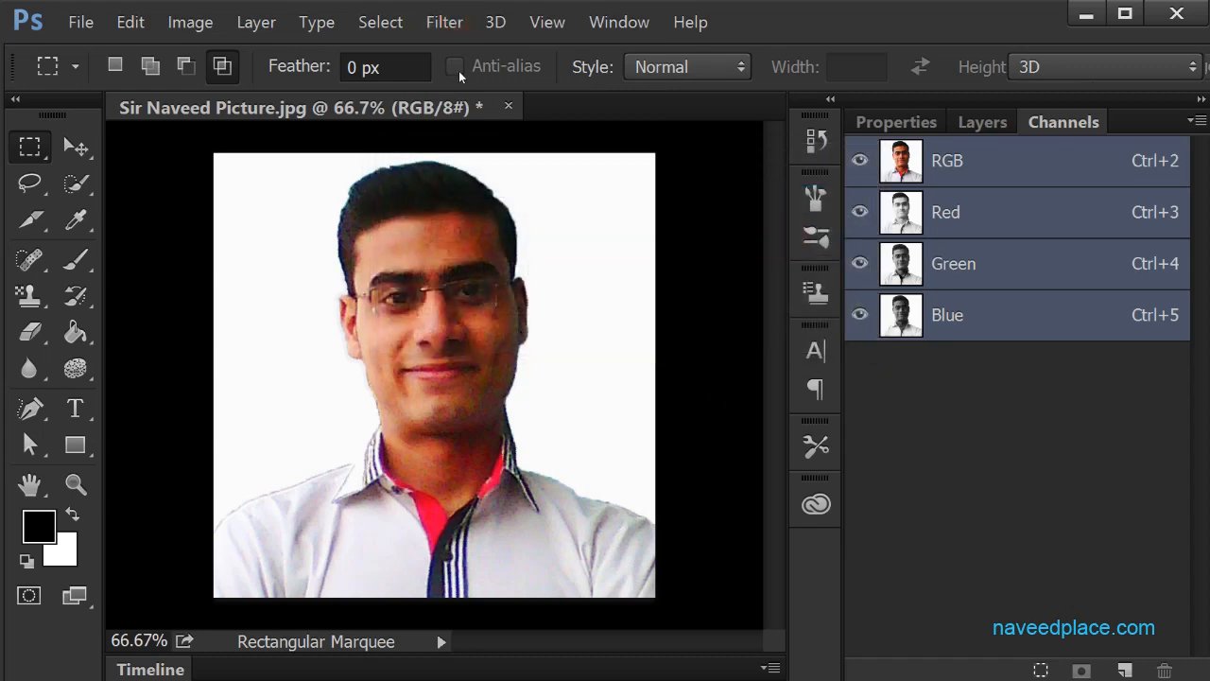
# Apply the Find Edges stylize filter to the portrait.
pyautogui.click(444, 23)
pyautogui.moveTo(525, 337)
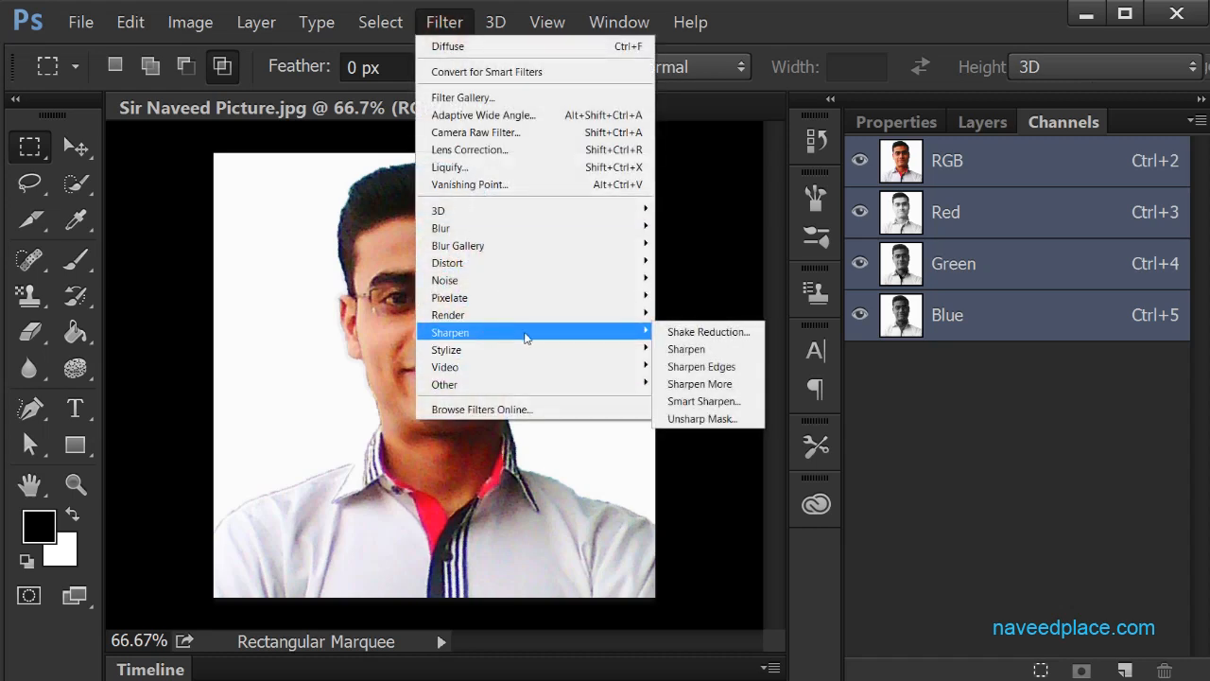
pyautogui.click(695, 401)
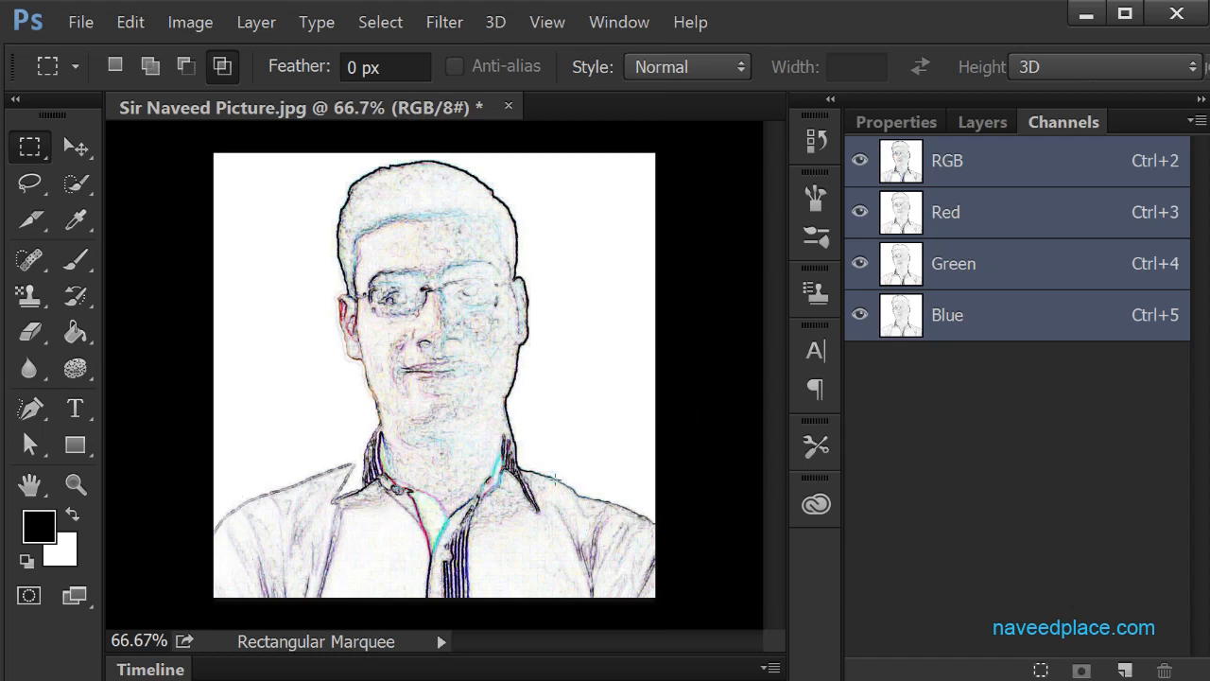
# Undo the Find Edges effect, and try the Solarize filter on the portrait before undoing it as well.
pyautogui.hotkey('ctrl', 'z')
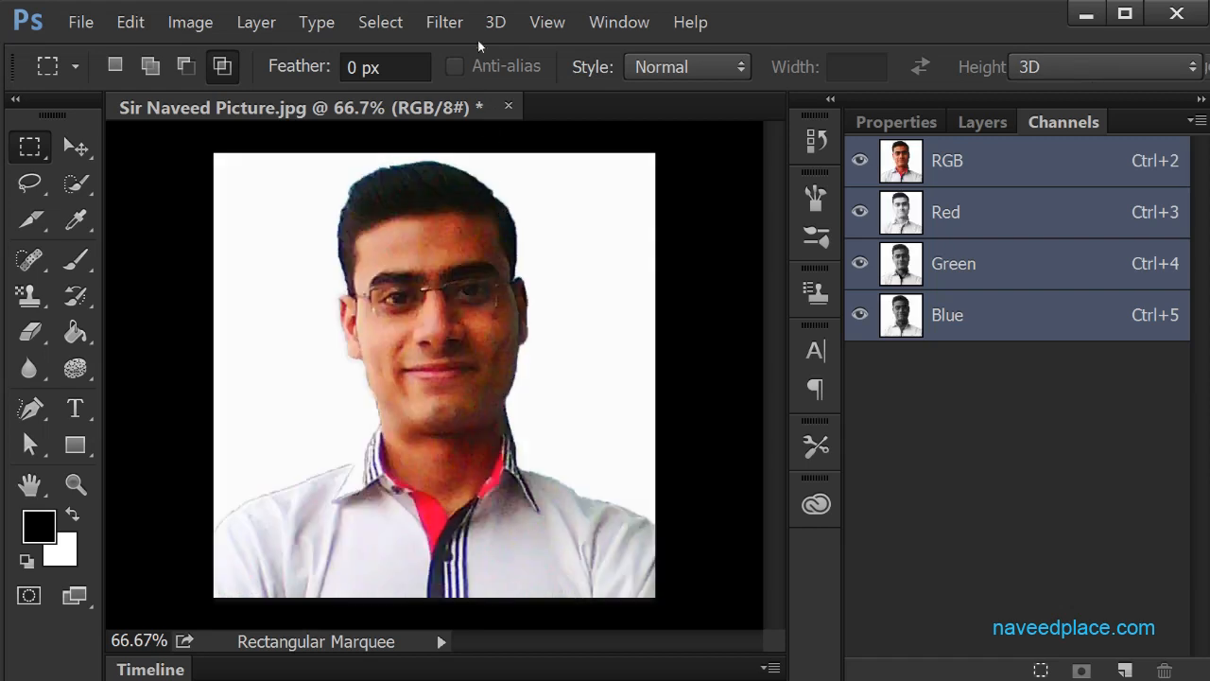
pyautogui.click(444, 22)
pyautogui.moveTo(466, 352)
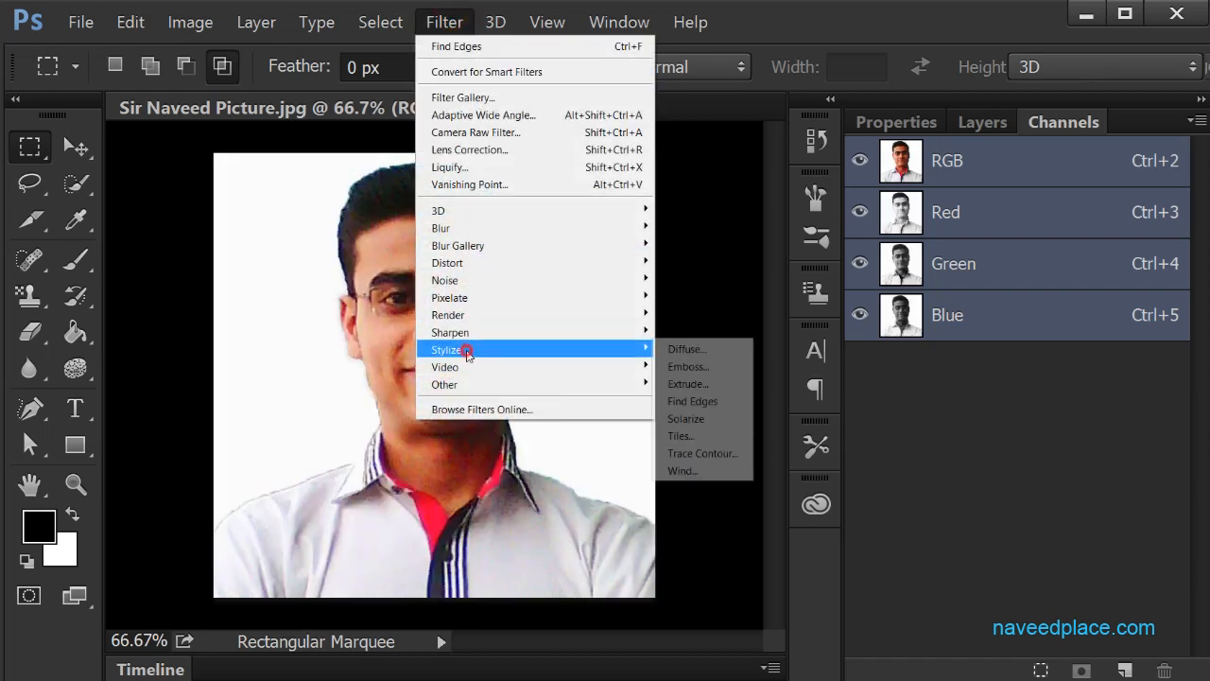
pyautogui.click(712, 419)
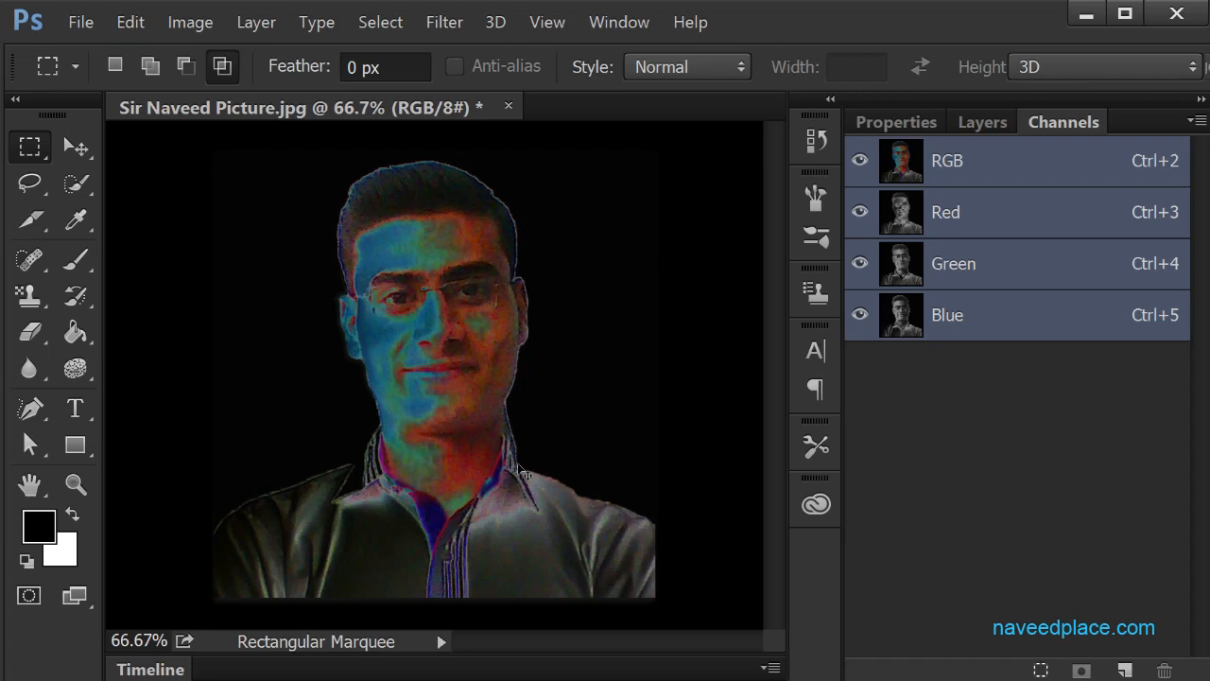
pyautogui.hotkey('ctrl', 'z')
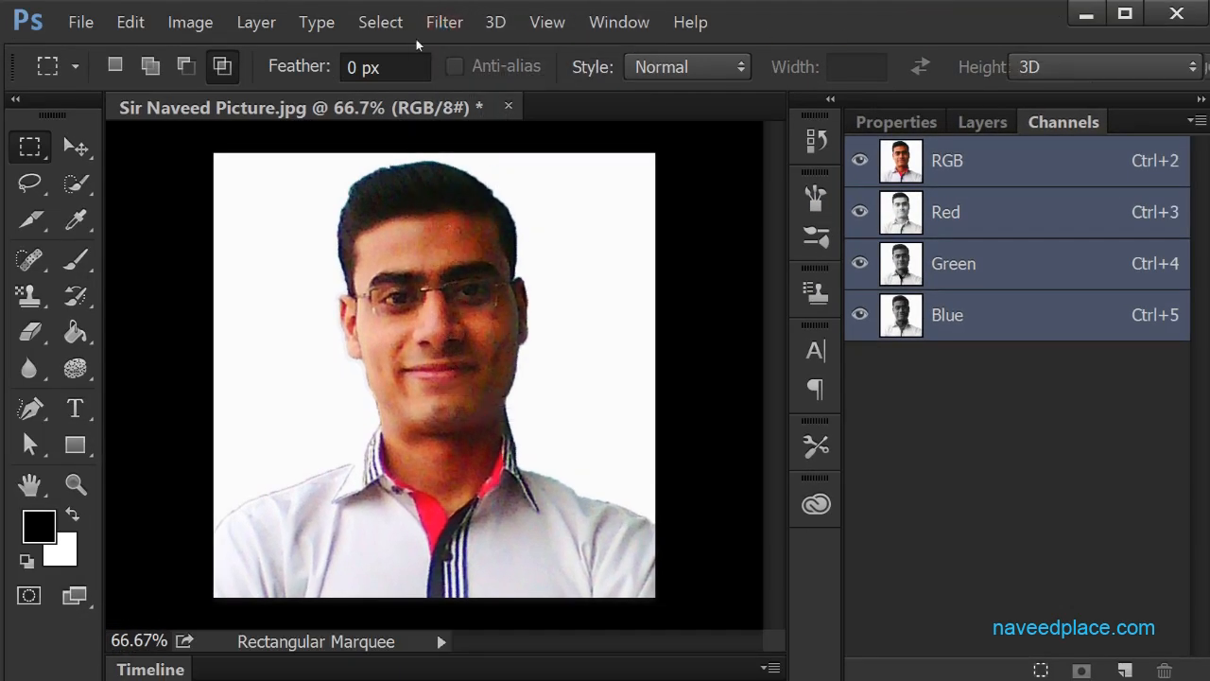
# Try the Tiles filter with 10 tiles, 10% maximum offset and Background Color fill on the portrait, and undo it.
pyautogui.click(439, 24)
pyautogui.moveTo(454, 349)
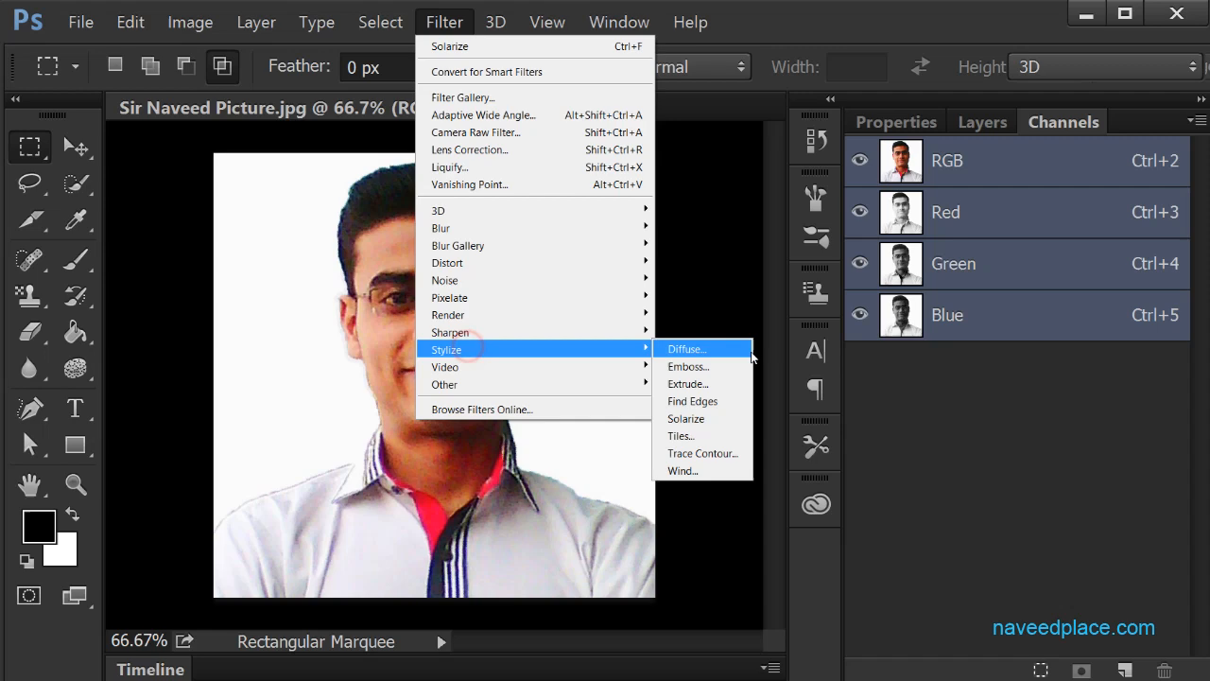
pyautogui.click(736, 435)
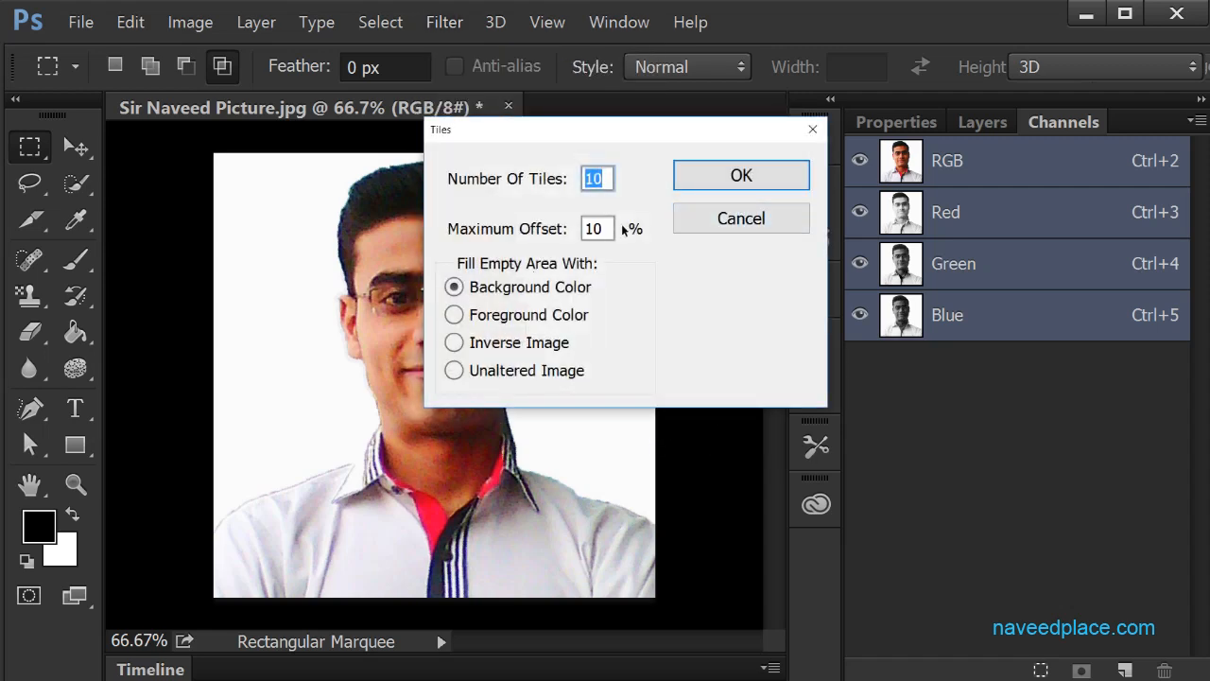
pyautogui.click(710, 170)
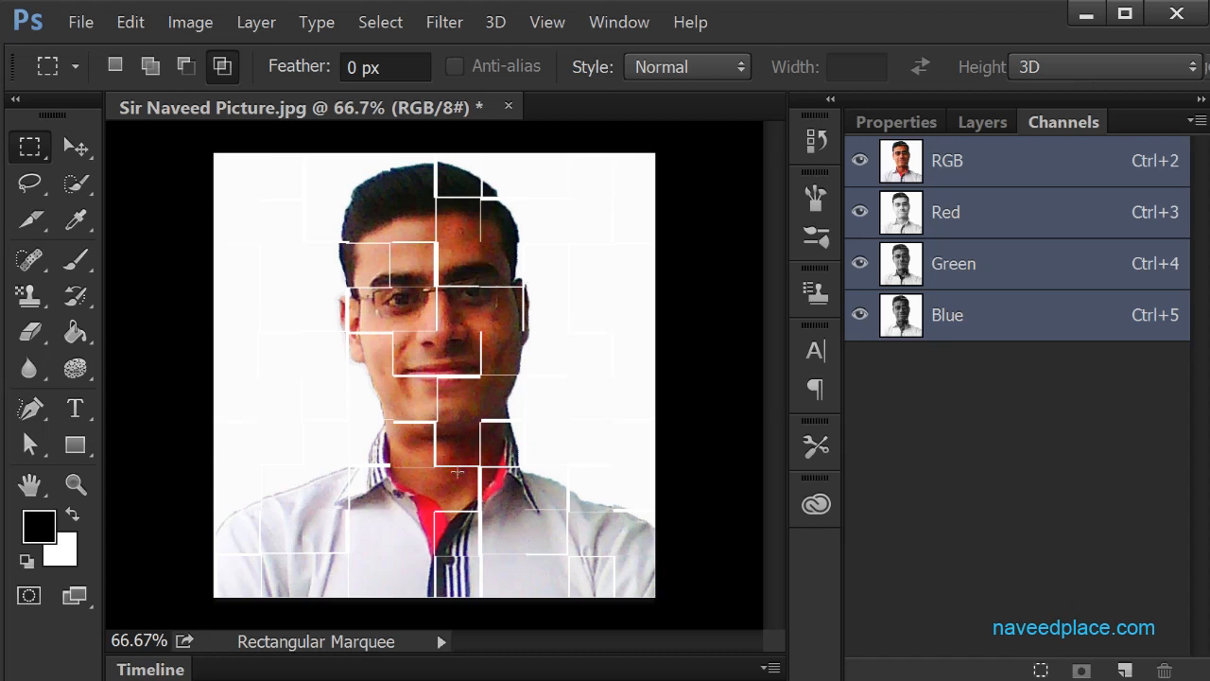
pyautogui.hotkey('ctrl', 'z')
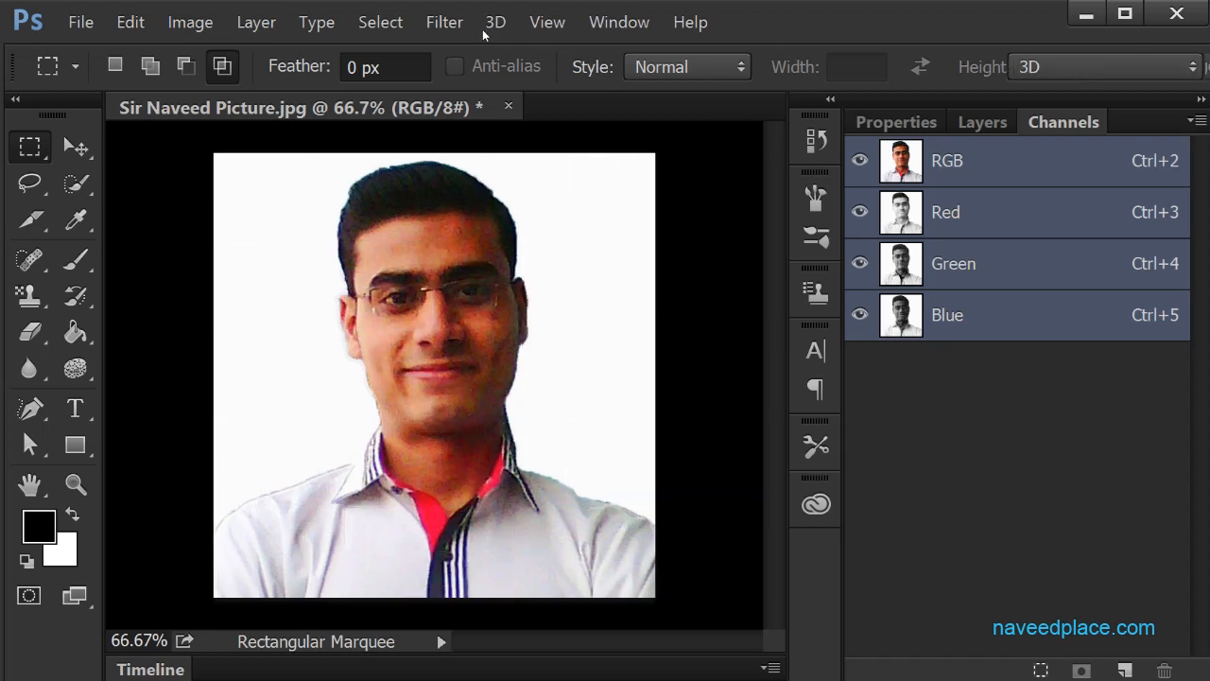
# Try the Tiles filter with a higher number of tiles, 10% maximum offset and Inverse Image fill, and undo it.
pyautogui.click(444, 22)
pyautogui.moveTo(464, 348)
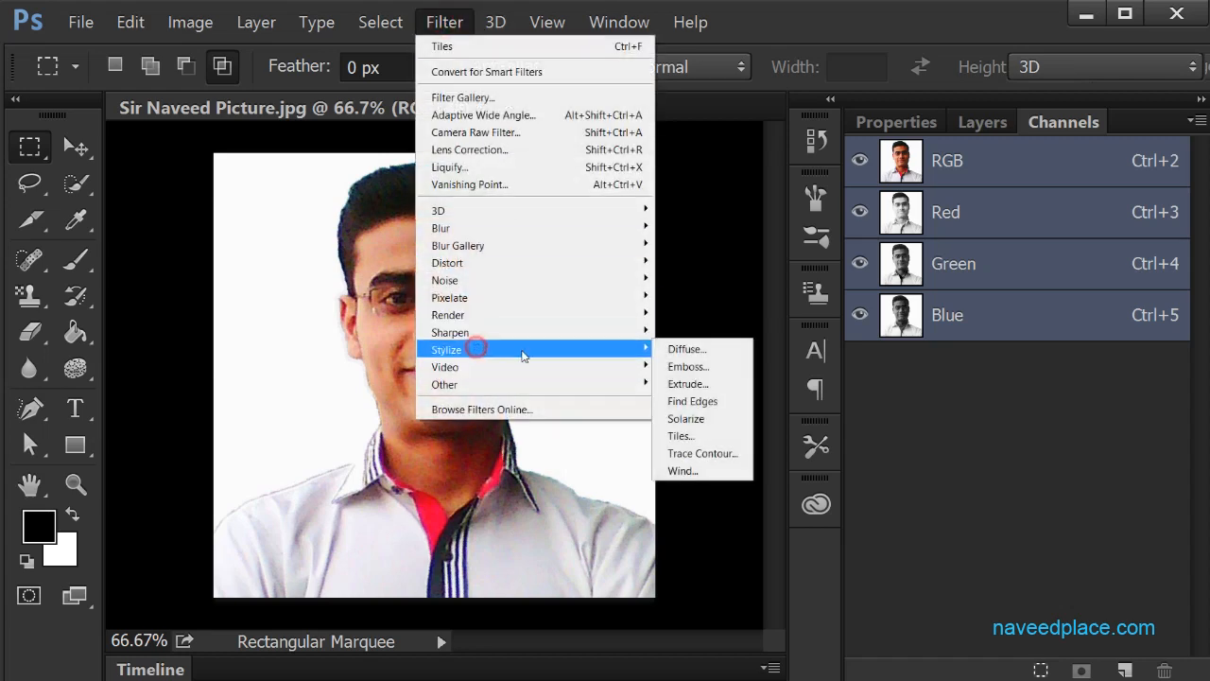
pyautogui.click(695, 437)
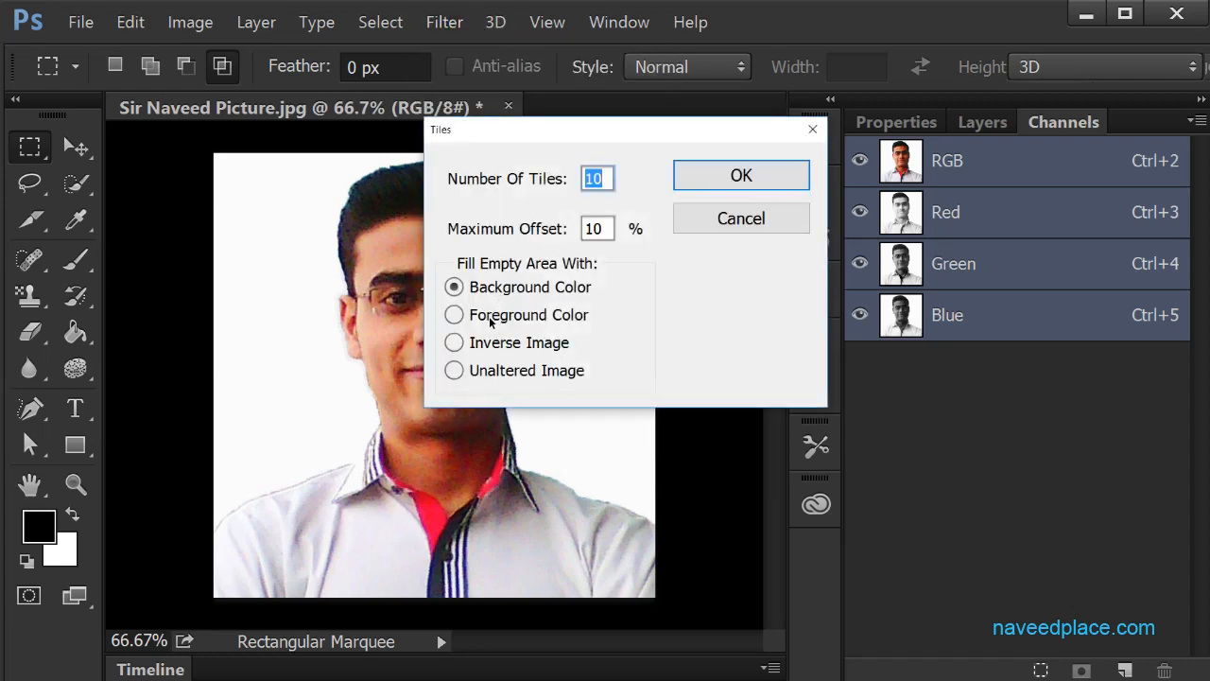
pyautogui.click(489, 315)
pyautogui.click(482, 342)
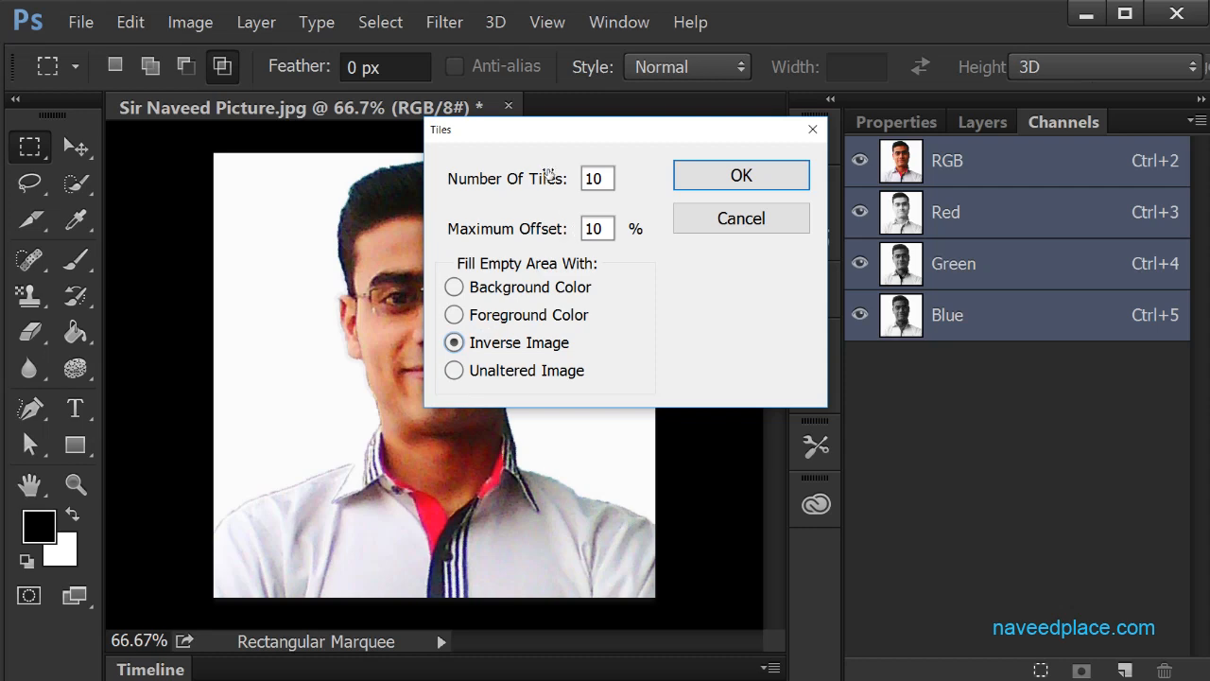
pyautogui.doubleClick(589, 177)
pyautogui.write('3')
pyautogui.click(737, 174)
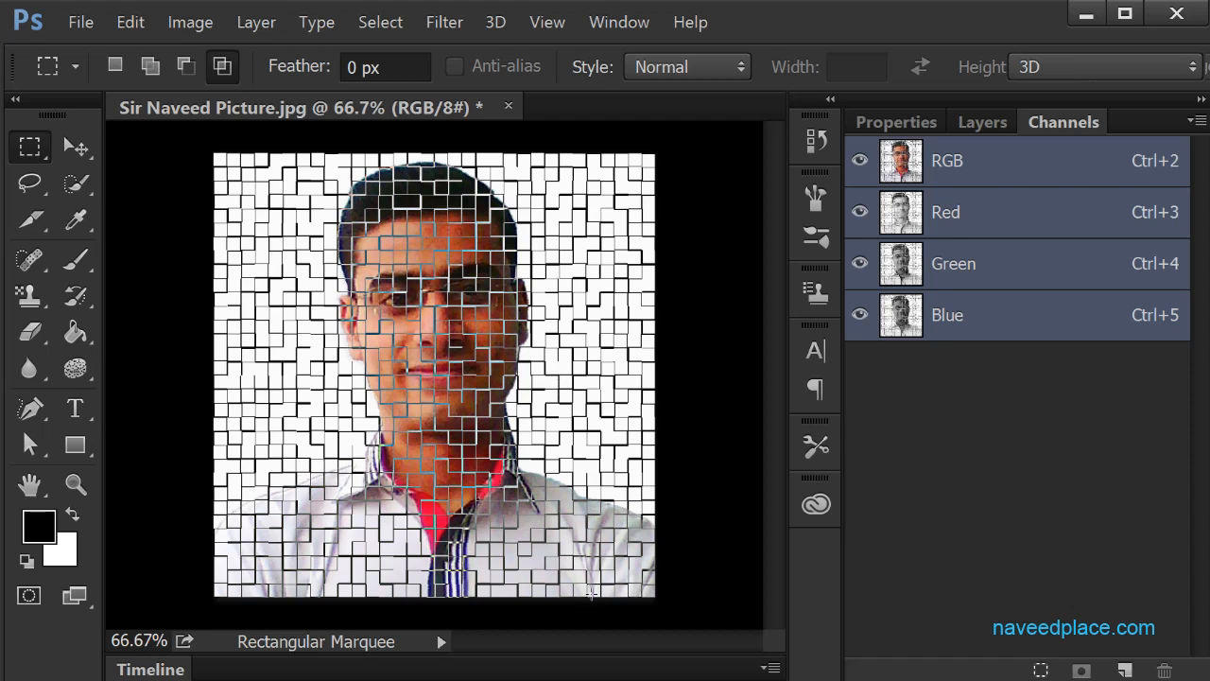
pyautogui.hotkey('ctrl', 'z')
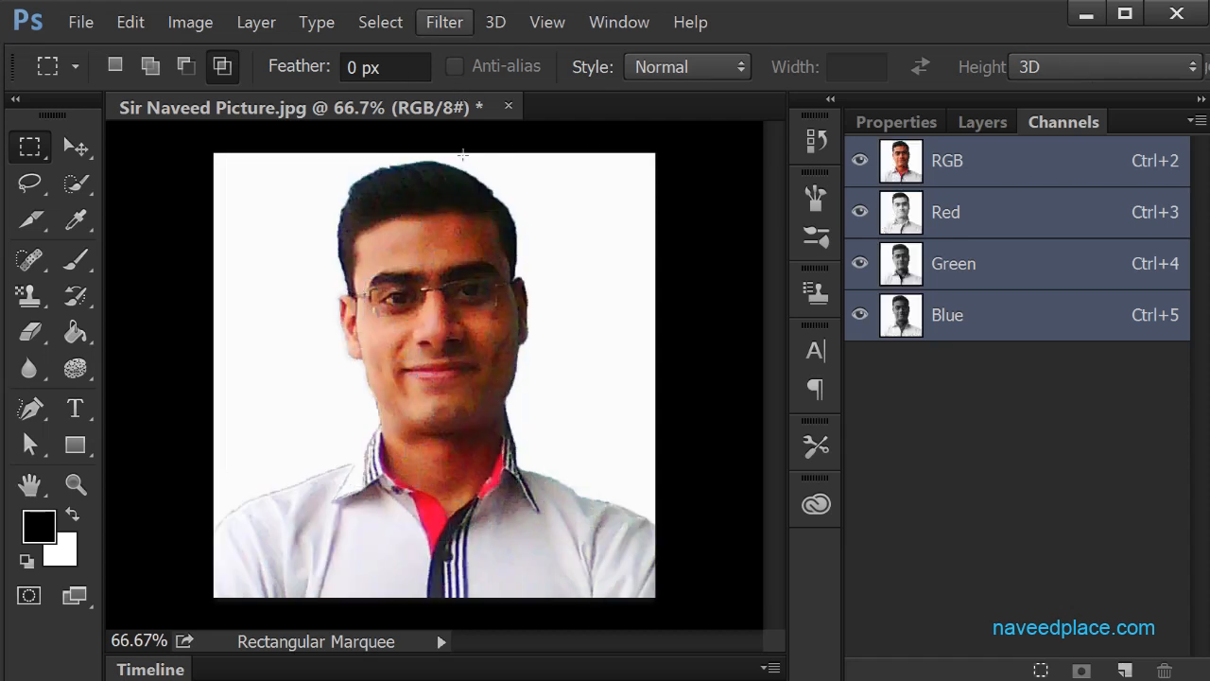
# Preview Trace Contour on the portrait at level 53 with Upper edge and at level 26 with Lower edge, and cancel it.
pyautogui.click(438, 24)
pyautogui.moveTo(452, 352)
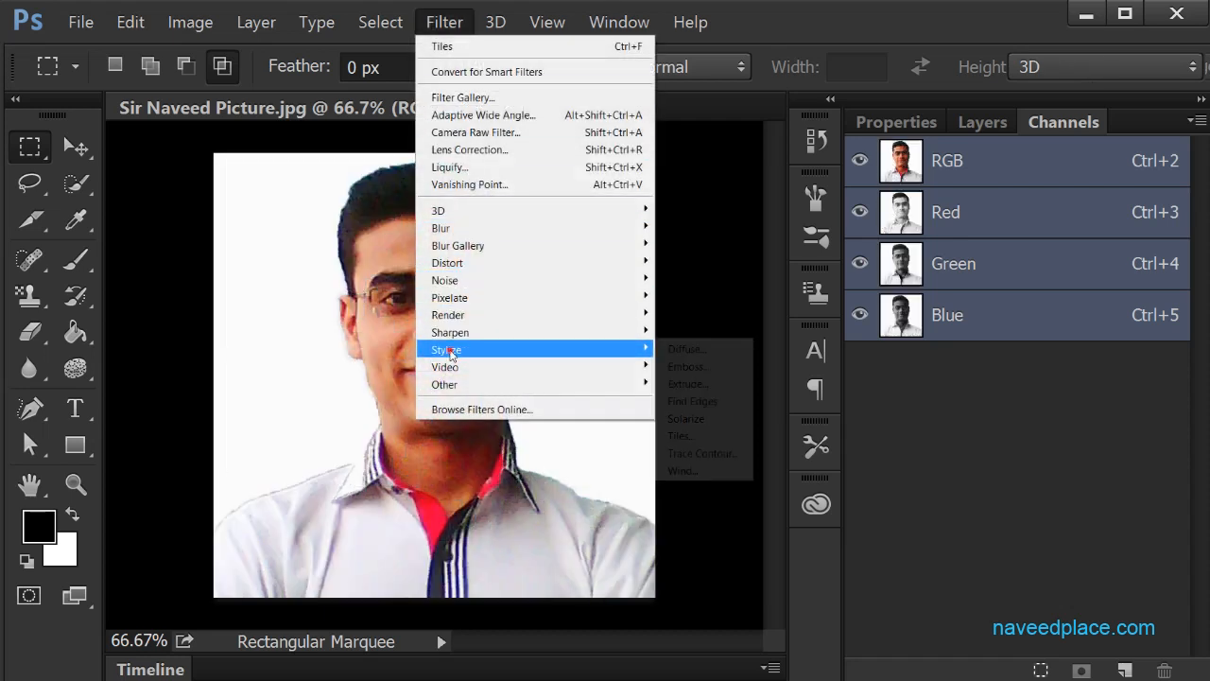
pyautogui.click(708, 456)
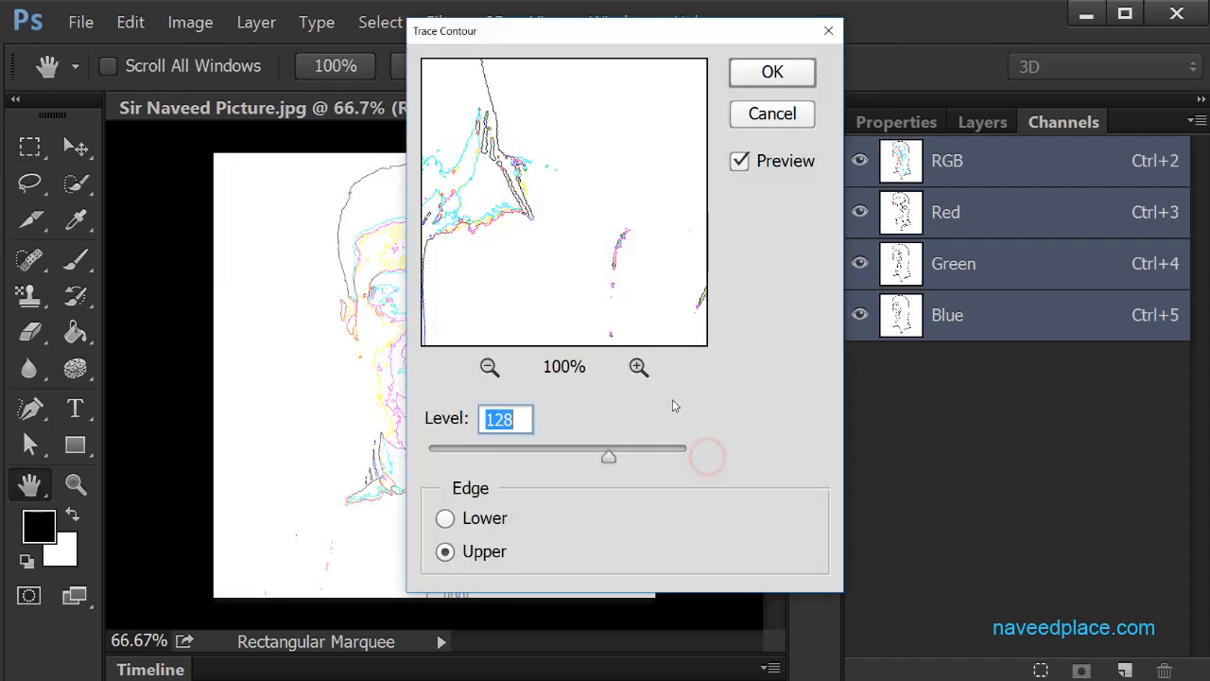
pyautogui.moveTo(604, 452); pyautogui.dragTo(503, 457)
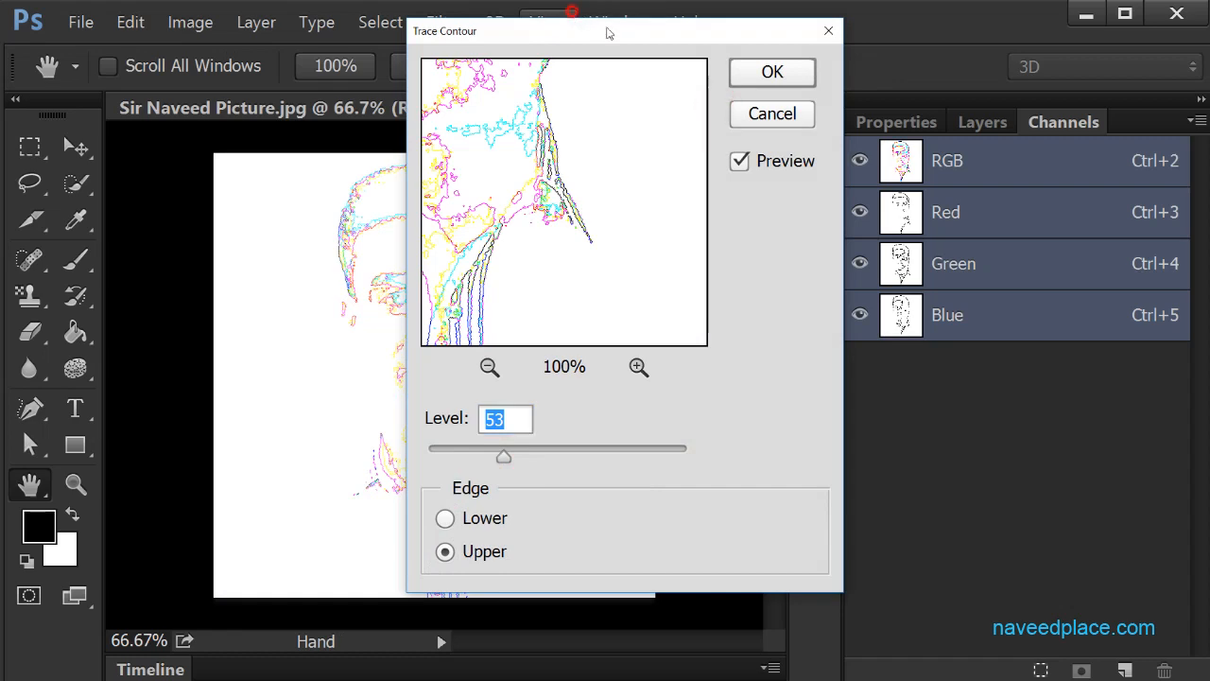
pyautogui.click(544, 11)
pyautogui.click(714, 36)
pyautogui.moveTo(713, 36)
pyautogui.mouseDown()
pyautogui.moveTo(931, 151)
pyautogui.moveTo(933, 123)
pyautogui.mouseUp()
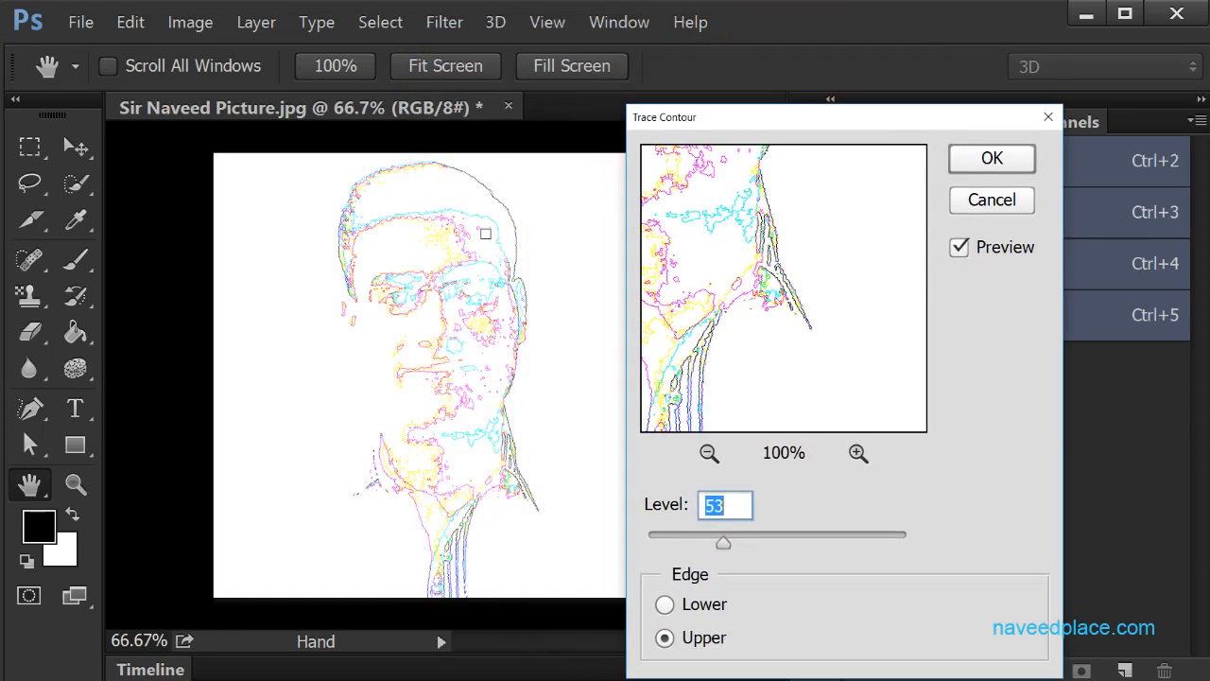
pyautogui.click(689, 608)
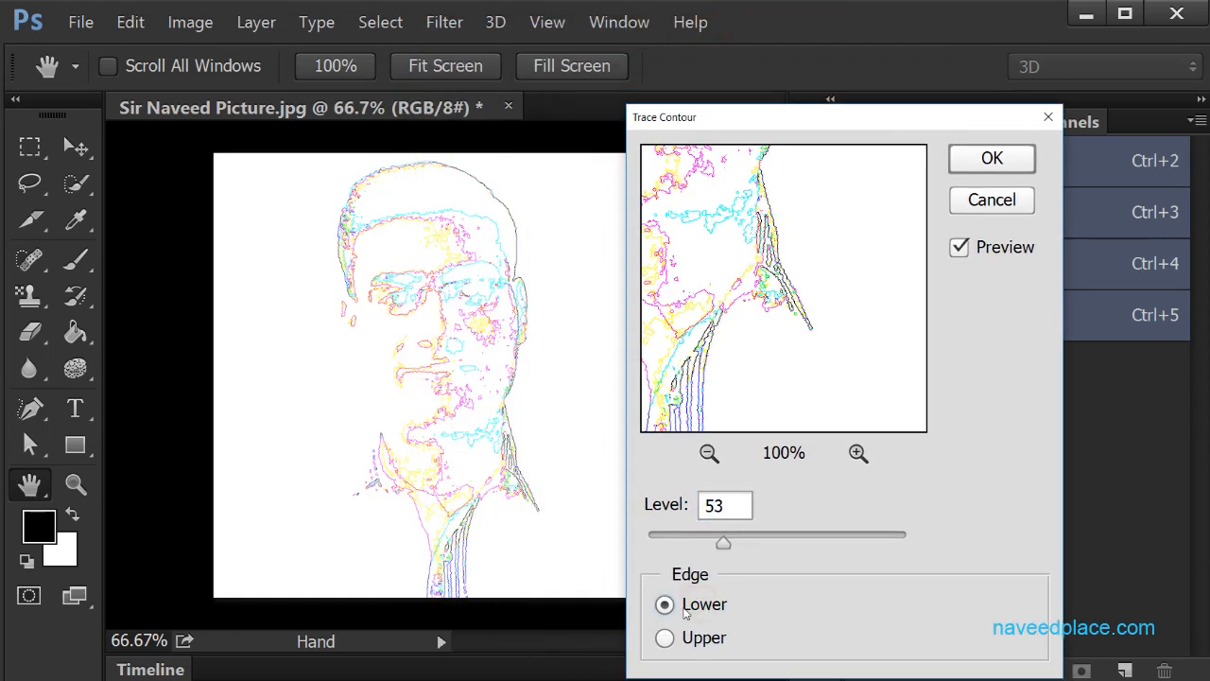
pyautogui.moveTo(706, 541); pyautogui.dragTo(674, 550)
pyautogui.click(771, 544)
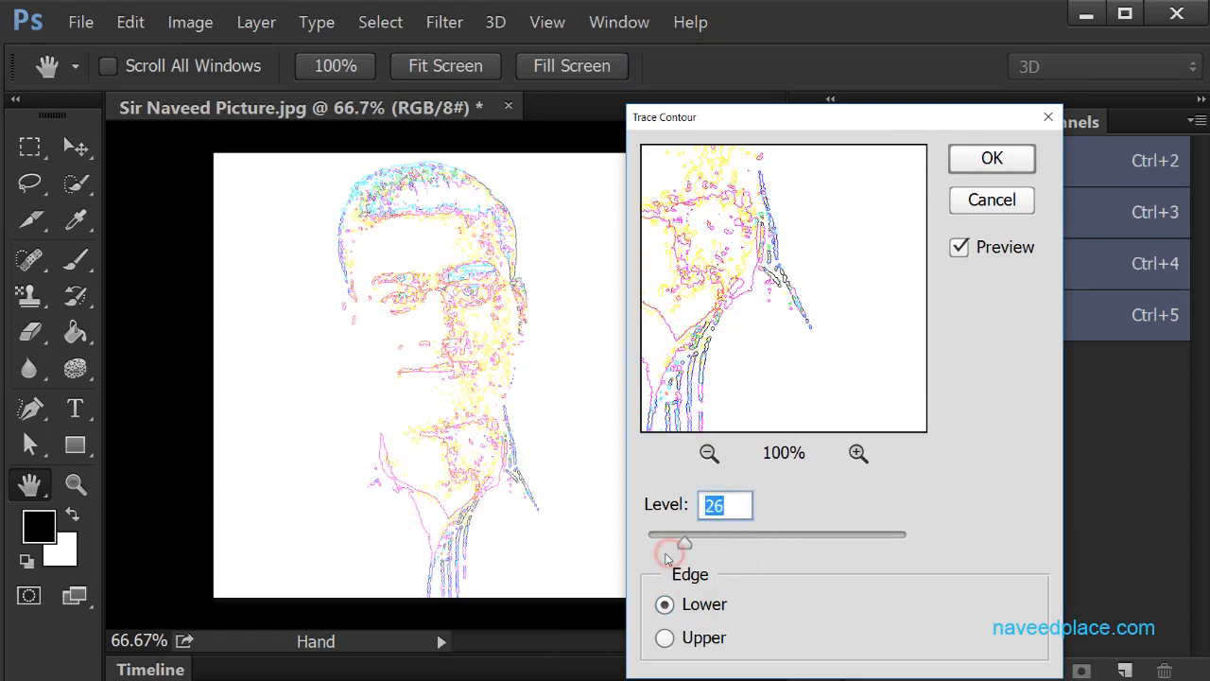
pyautogui.click(987, 200)
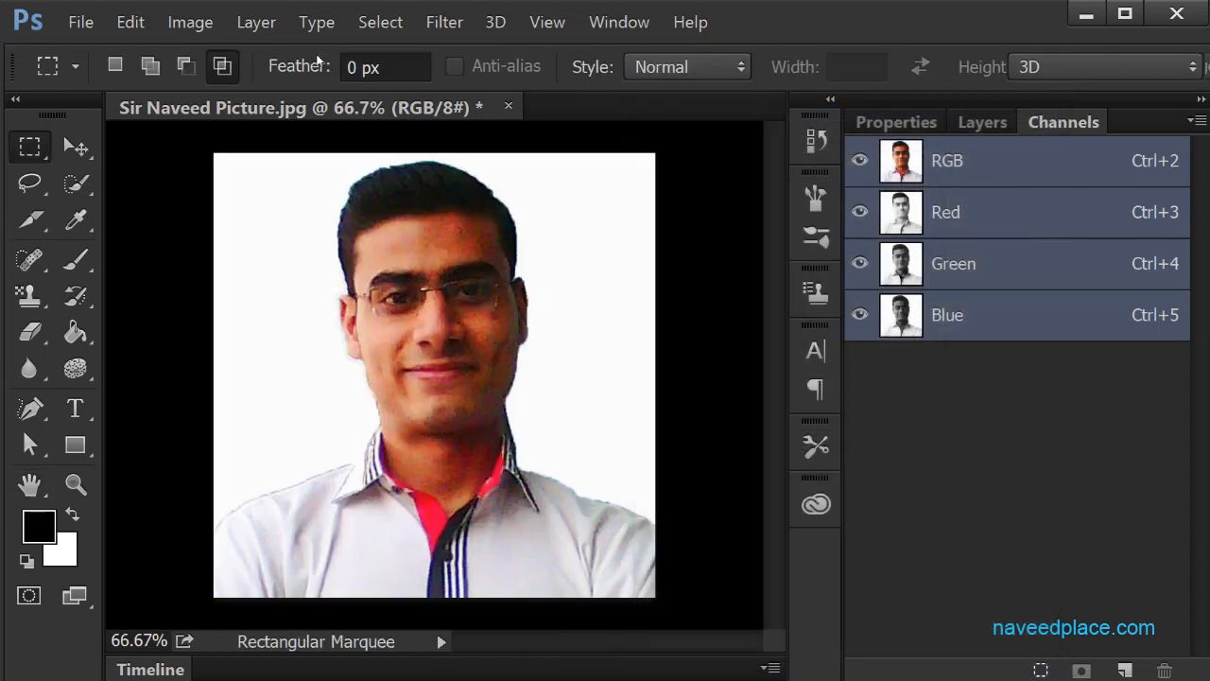
# Try the Wind filter on the portrait with its preset settings and undo it.
pyautogui.click(452, 30)
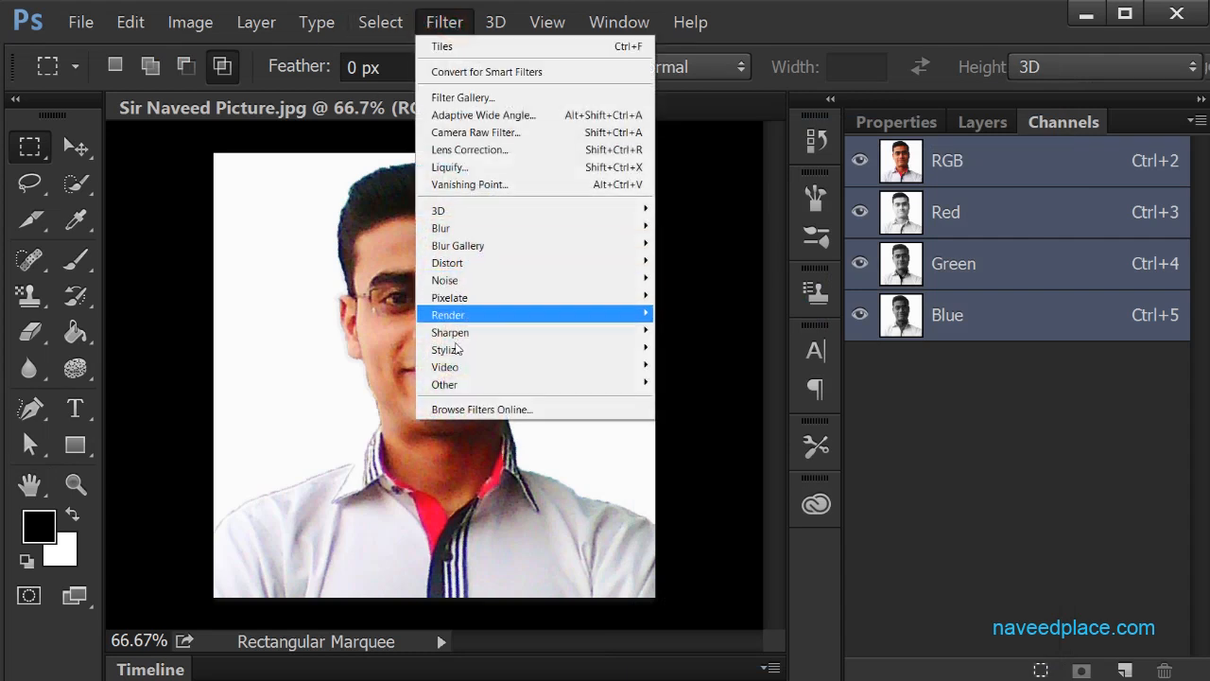
pyautogui.moveTo(454, 346)
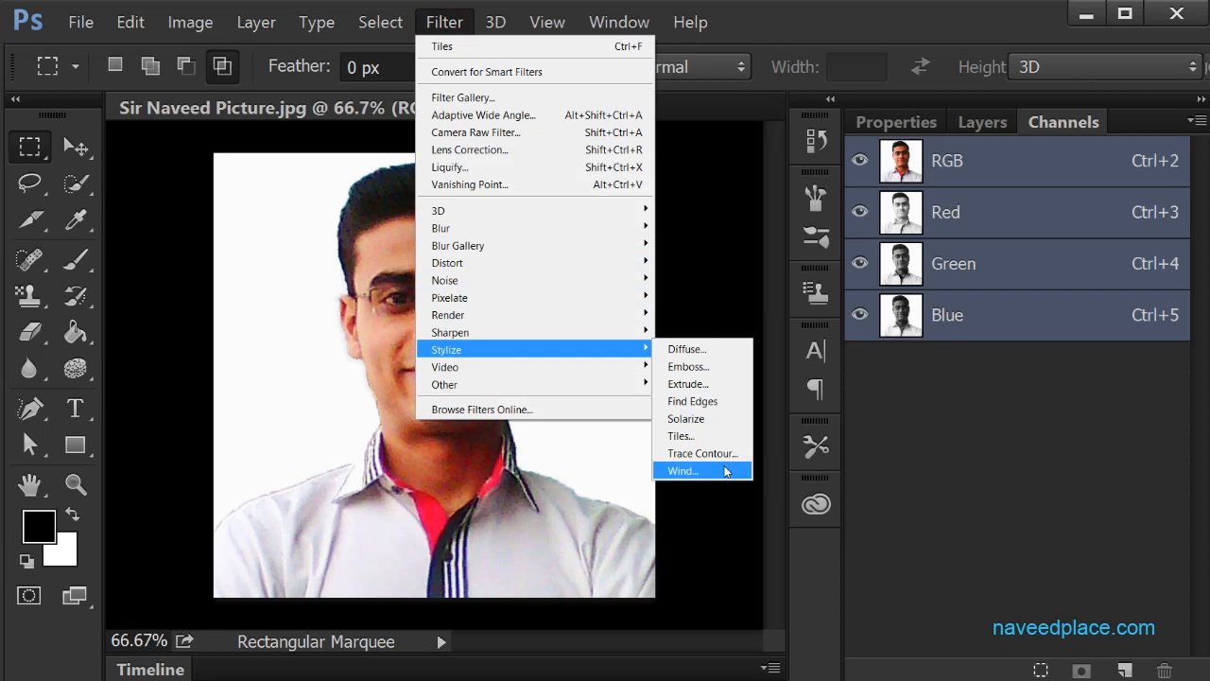
pyautogui.click(726, 471)
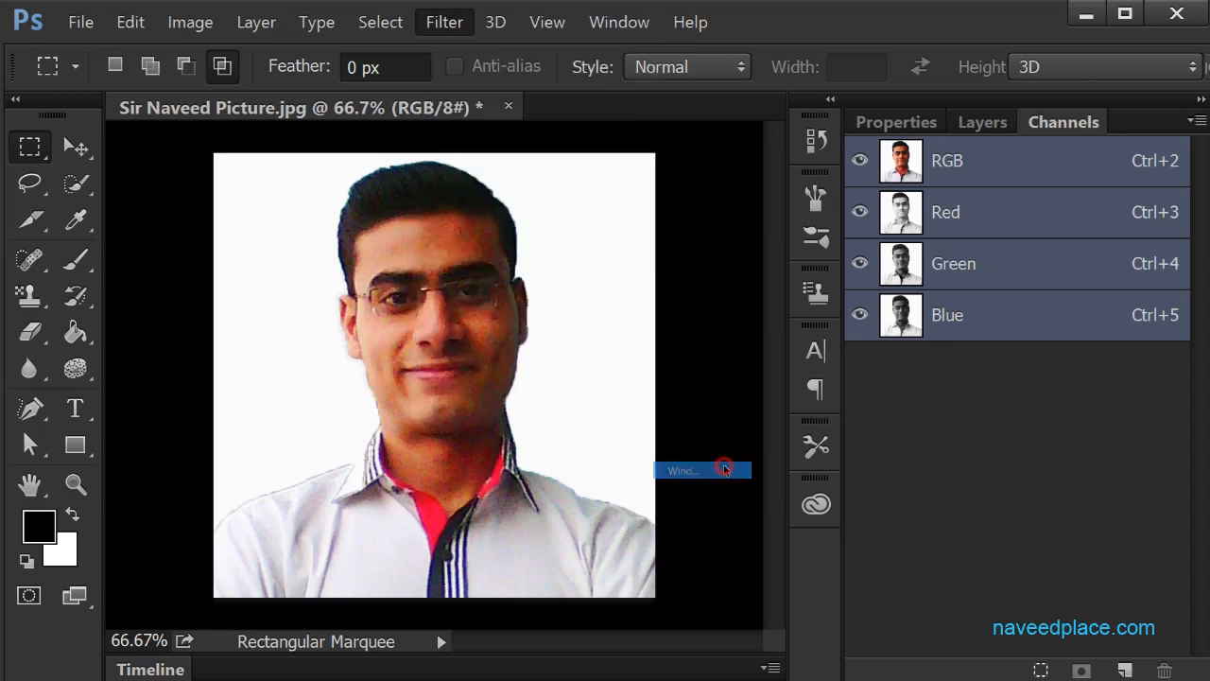
pyautogui.click(815, 66)
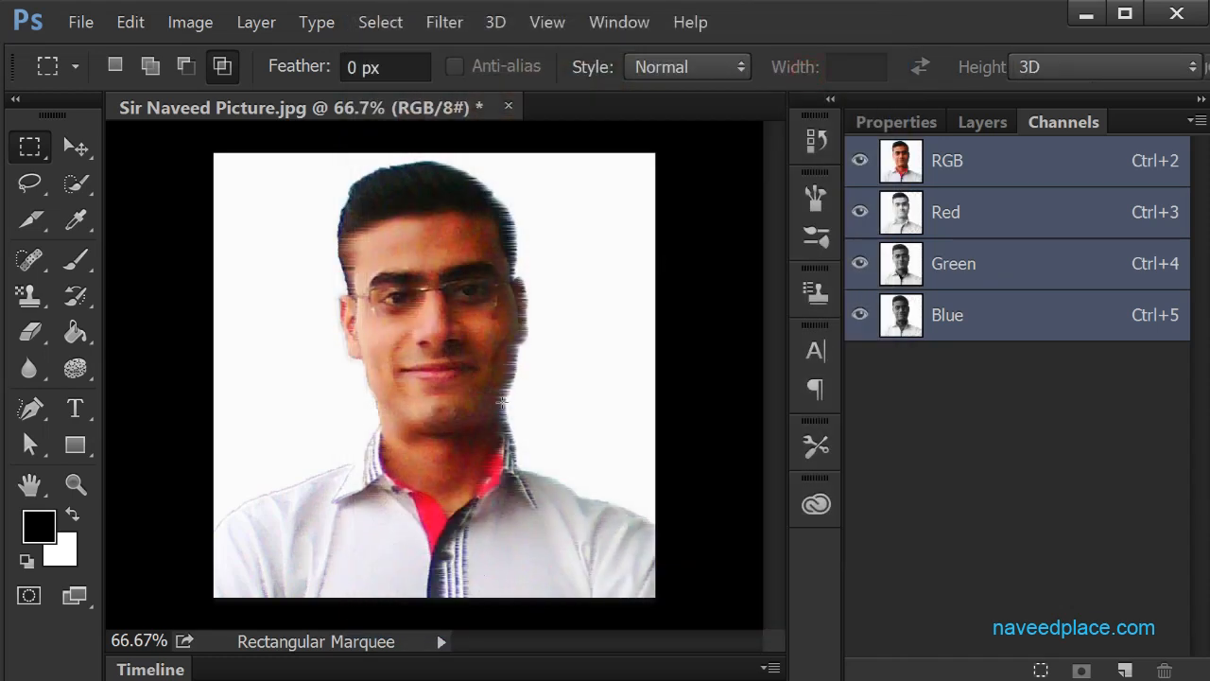
pyautogui.hotkey('ctrl', 'z')
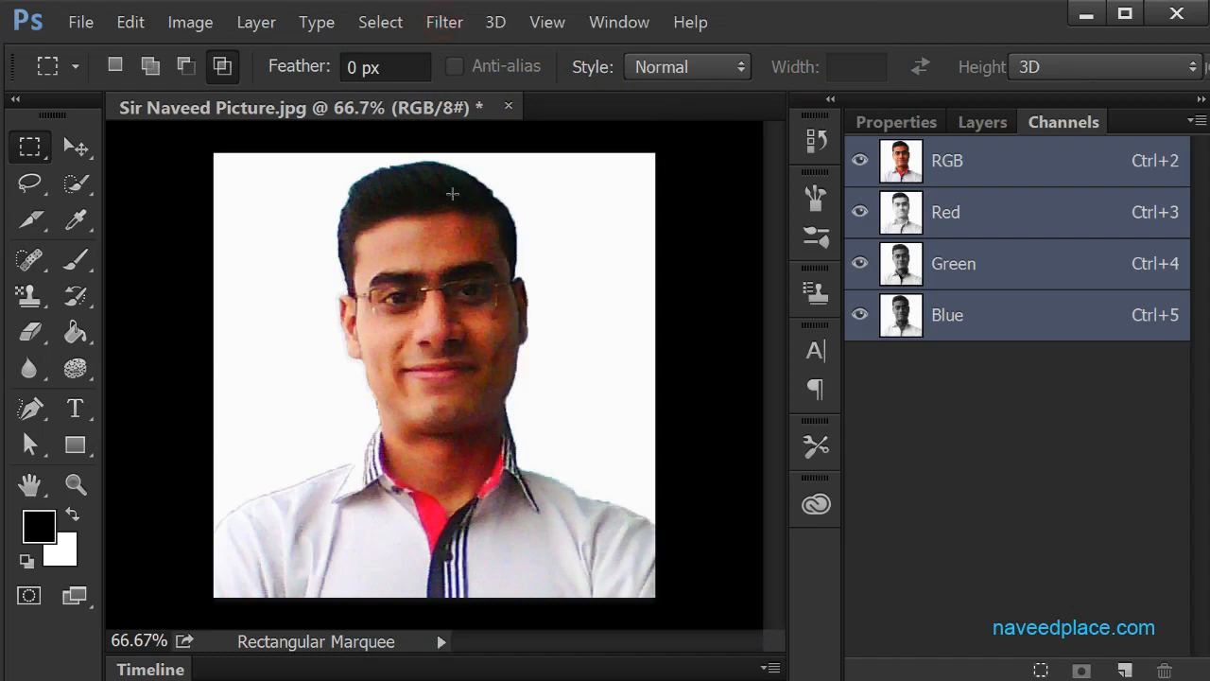
# Preview the High Pass filter on the whole portrait with a radius of 52.1 pixels and cancel it.
pyautogui.click(443, 23)
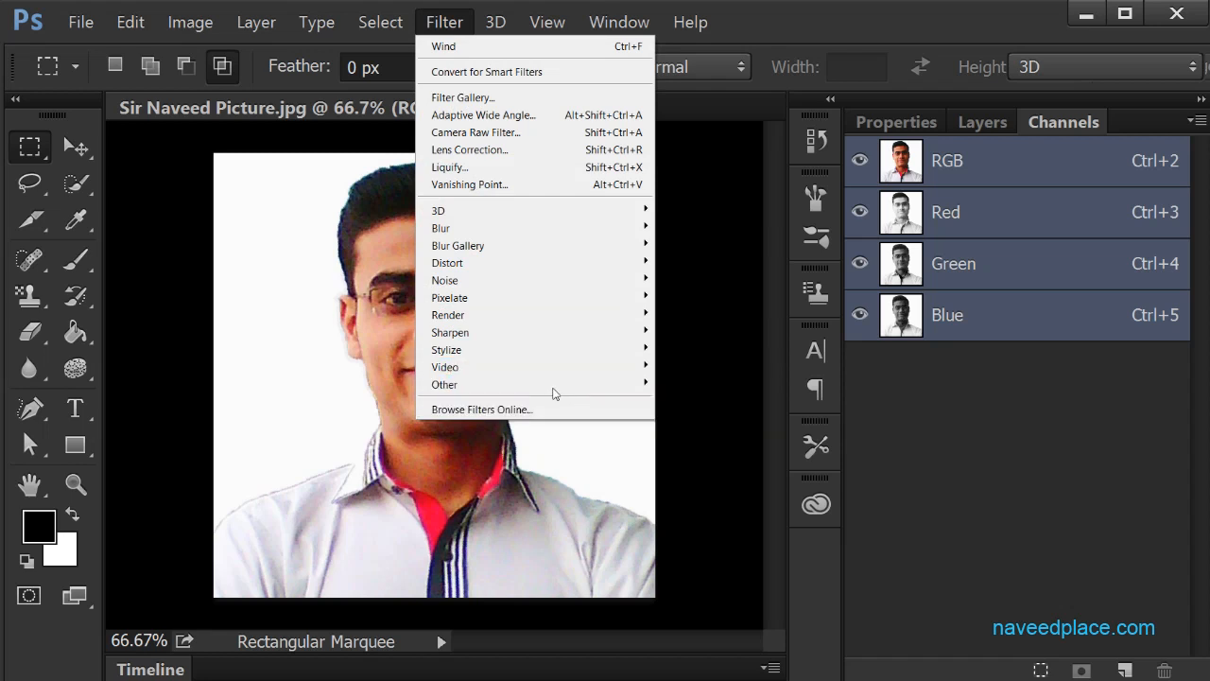
pyautogui.moveTo(540, 386)
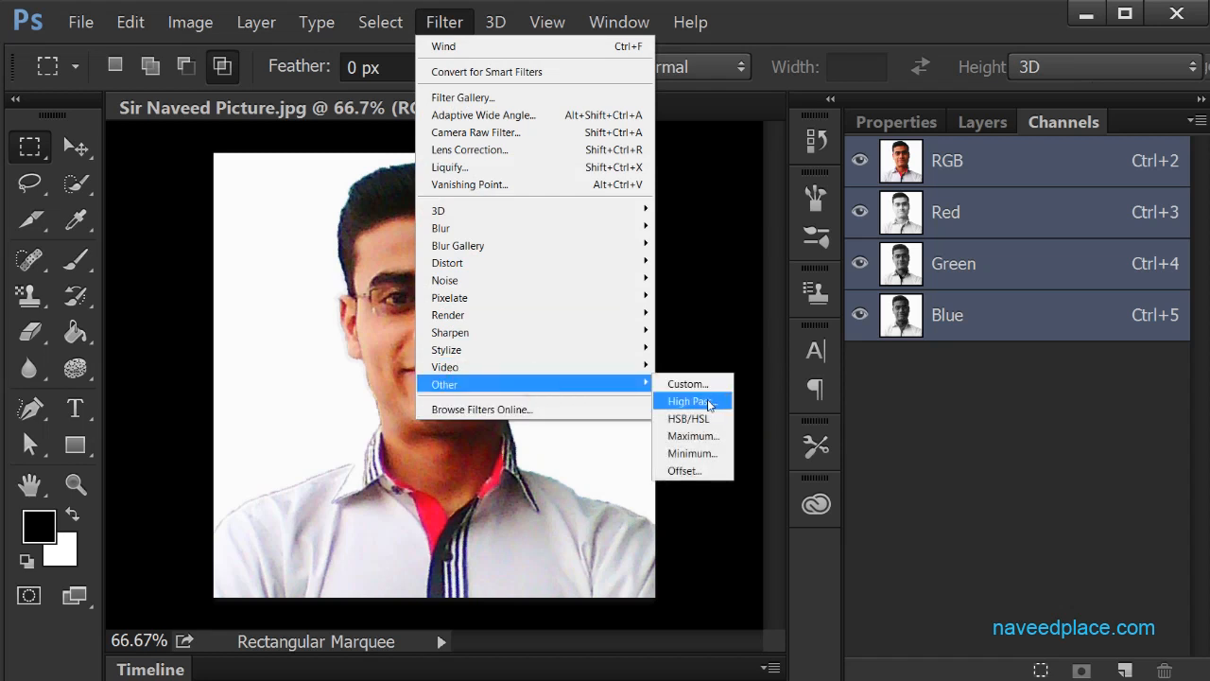
pyautogui.click(701, 407)
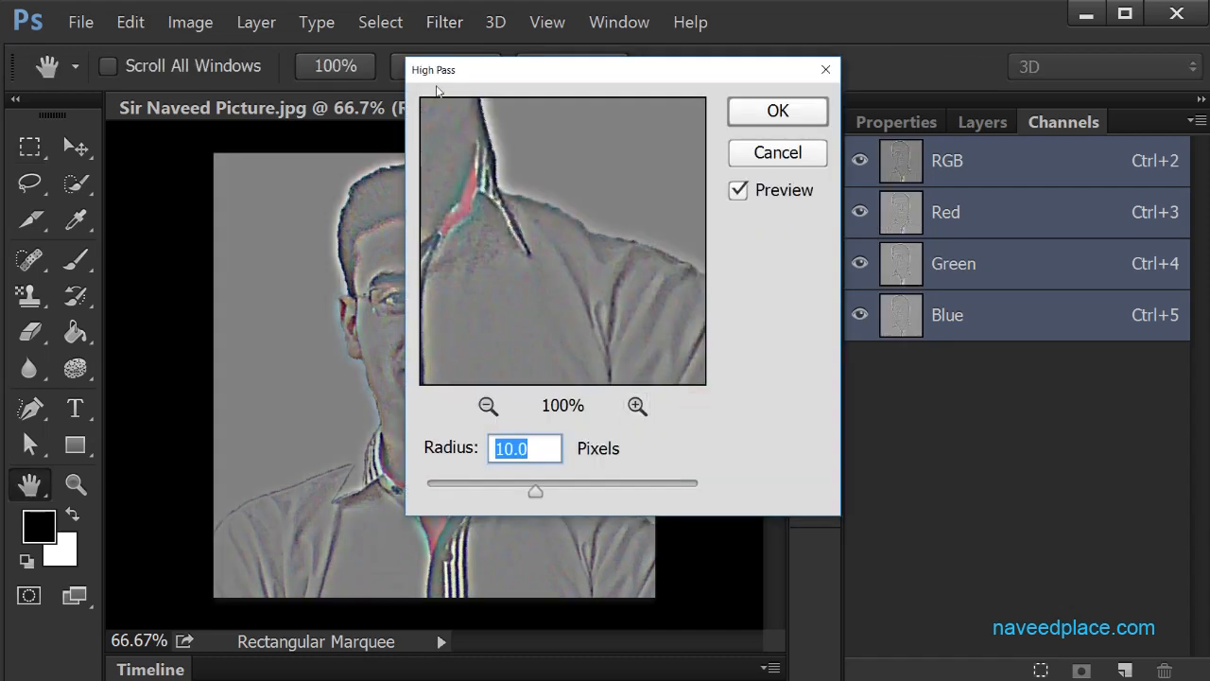
pyautogui.moveTo(535, 490); pyautogui.dragTo(586, 498)
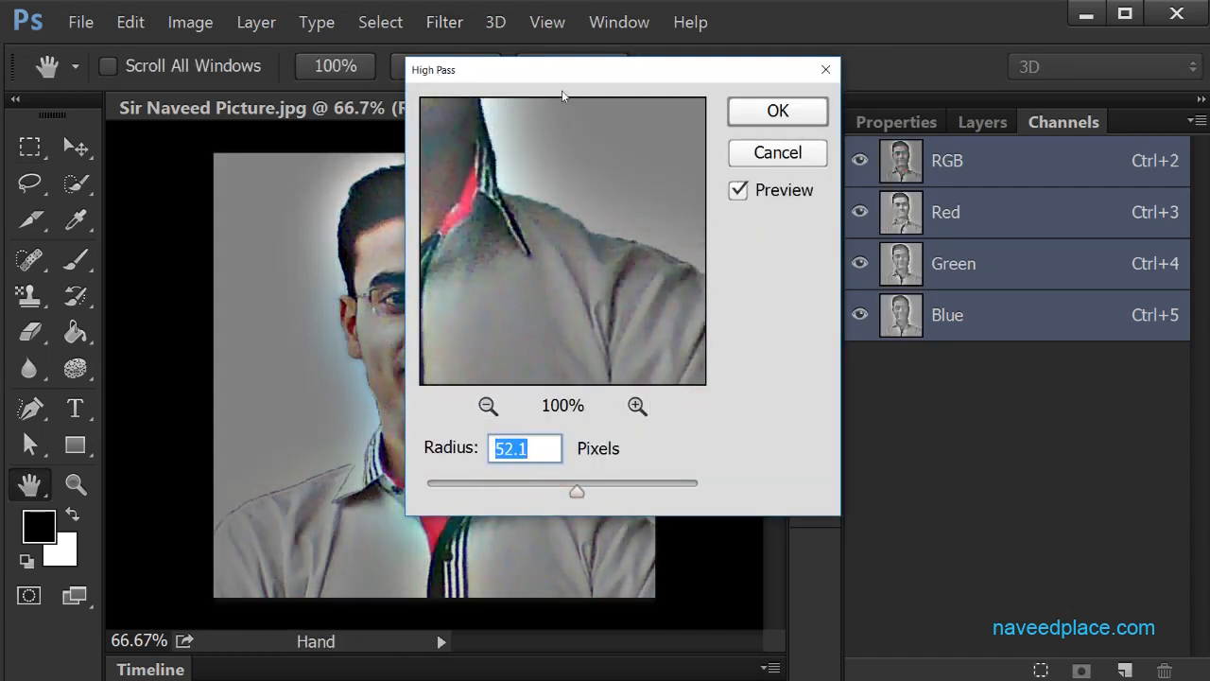
pyautogui.moveTo(696, 79); pyautogui.dragTo(965, 140)
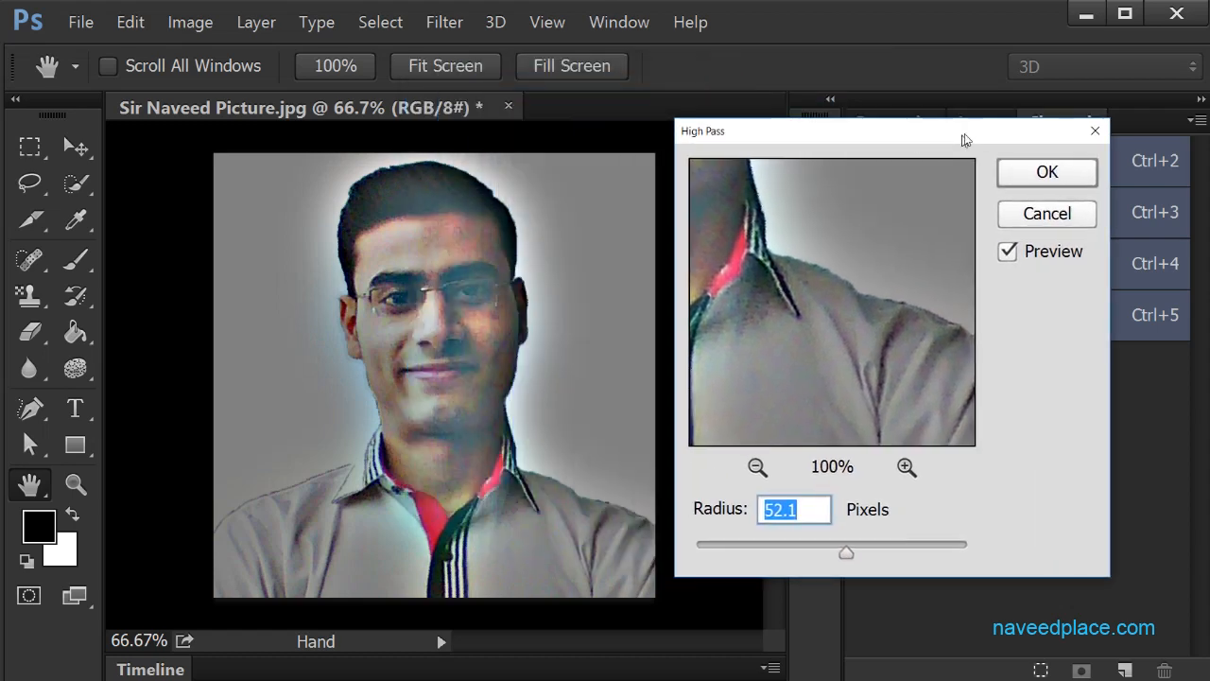
pyautogui.click(1040, 210)
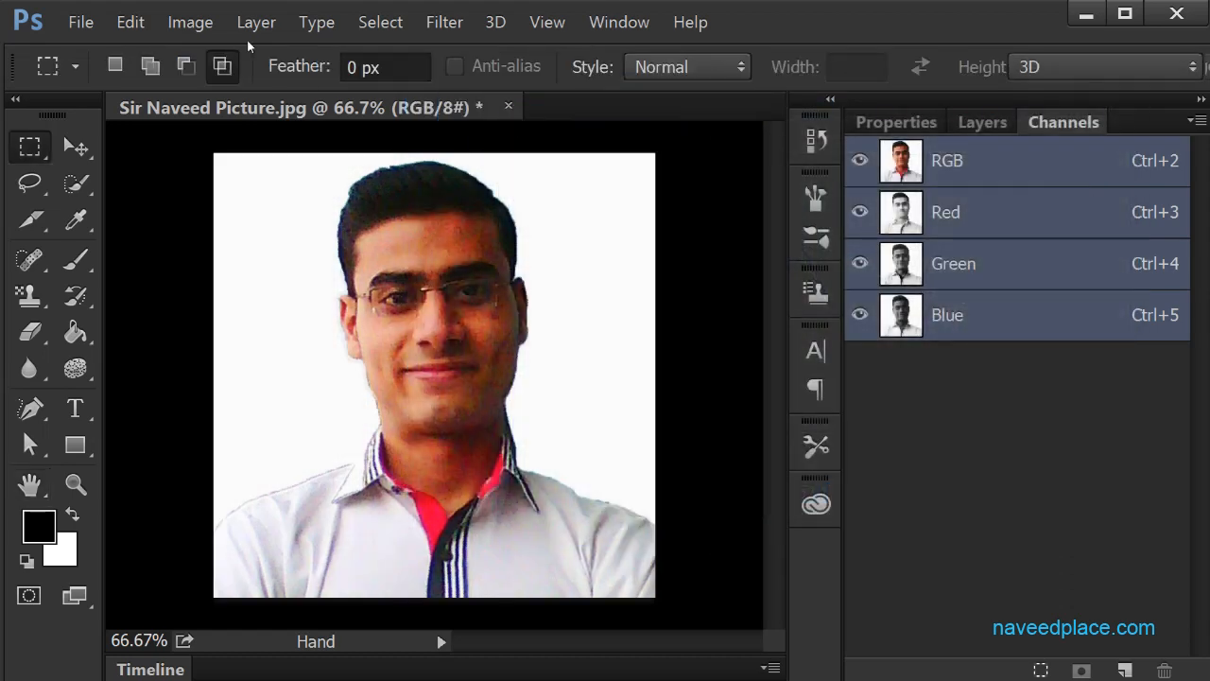
# Try the HSB/HSL filter on the portrait with HSL input mode and HSB row order, and undo it.
pyautogui.click(443, 21)
pyautogui.moveTo(473, 384)
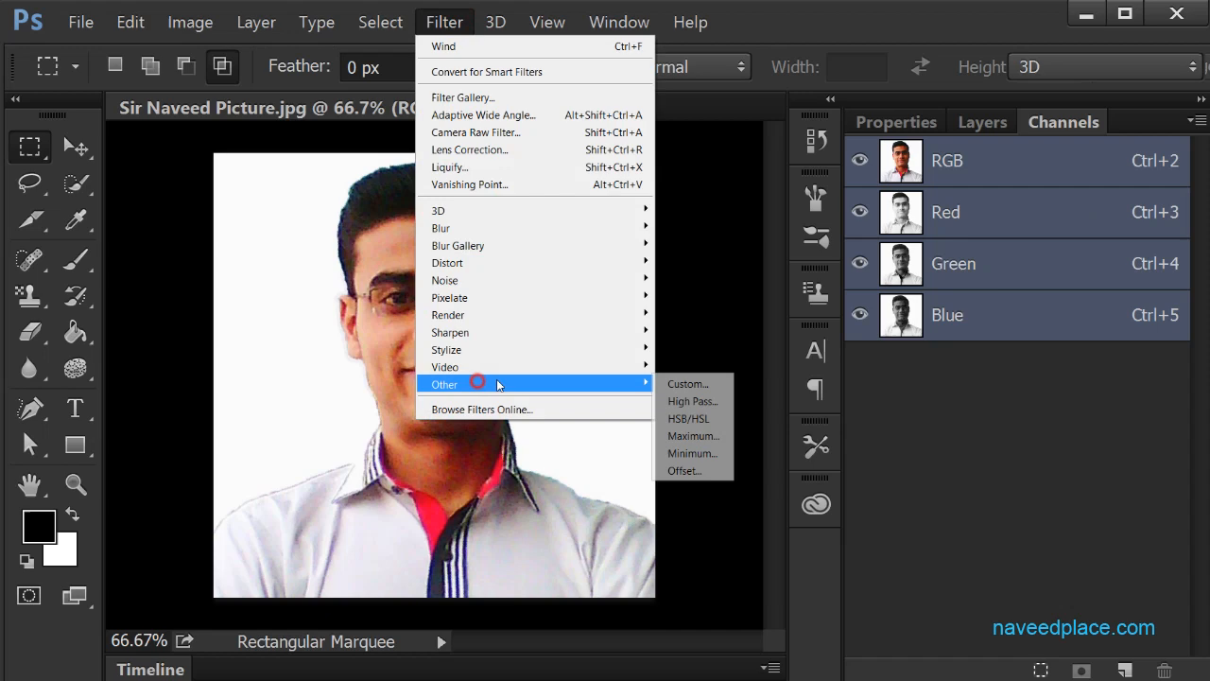
pyautogui.click(711, 424)
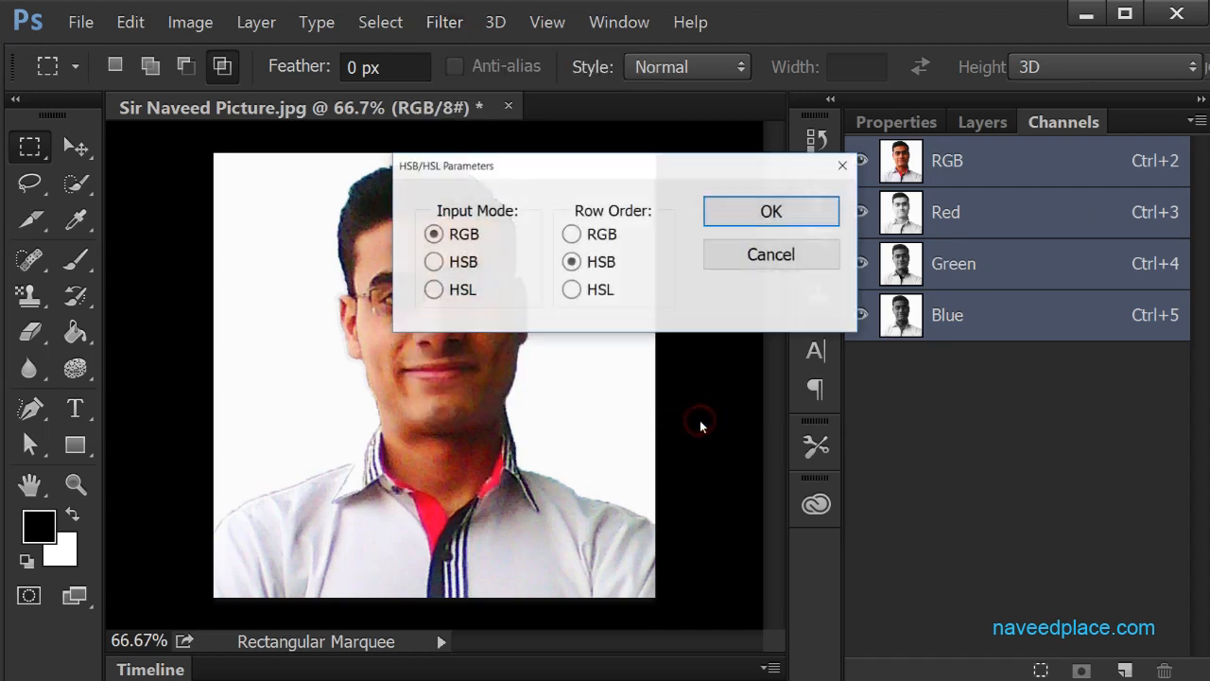
pyautogui.click(435, 288)
pyautogui.click(770, 210)
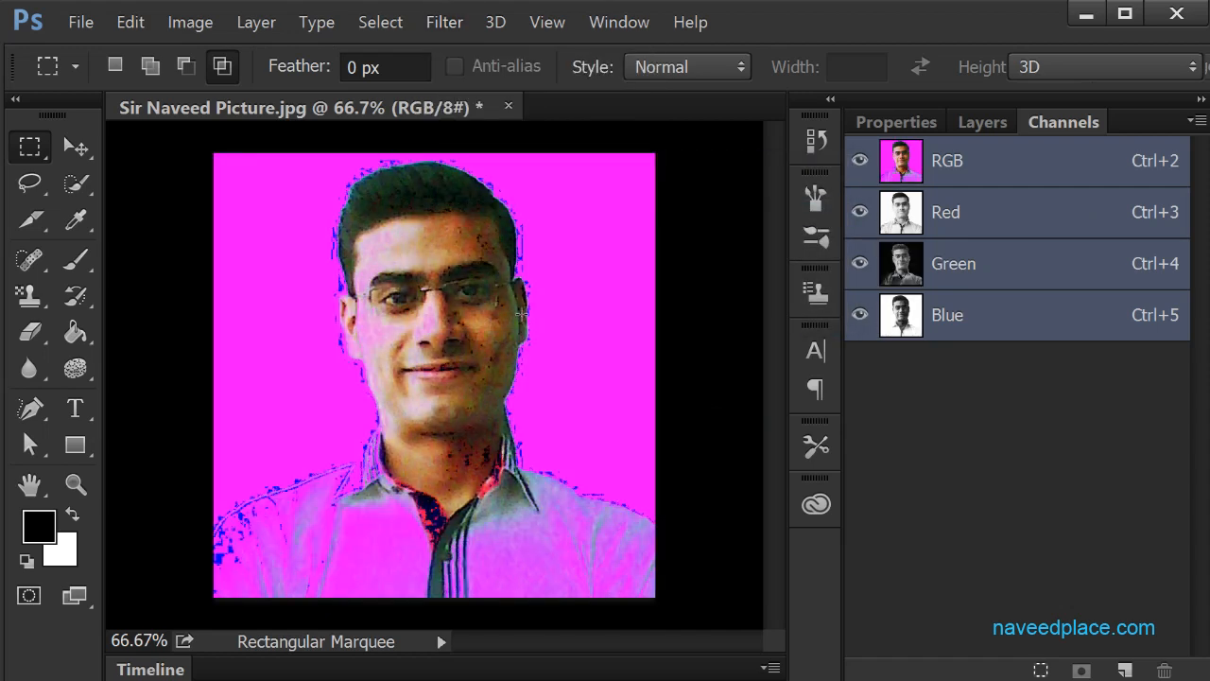
pyautogui.hotkey('ctrl', 'z')
# Preview the Maximum filter on the portrait with a radius of 17 pixels, preserving squareness, and cancel it.
pyautogui.click(440, 22)
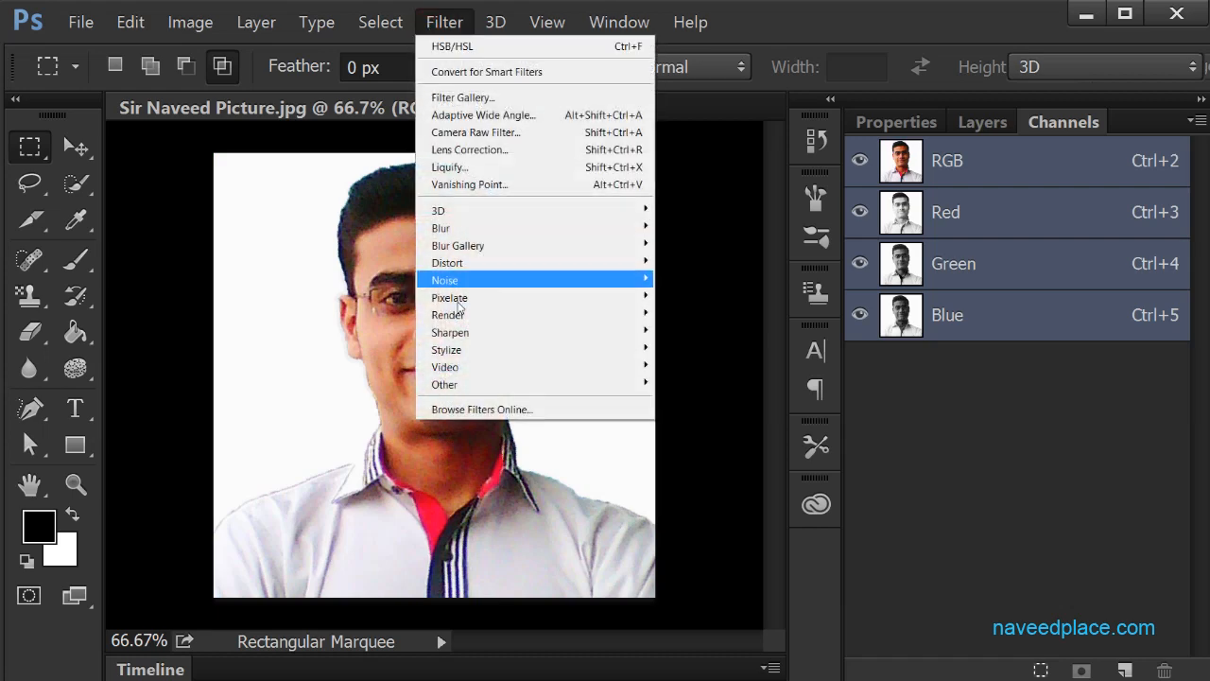
pyautogui.moveTo(450, 385)
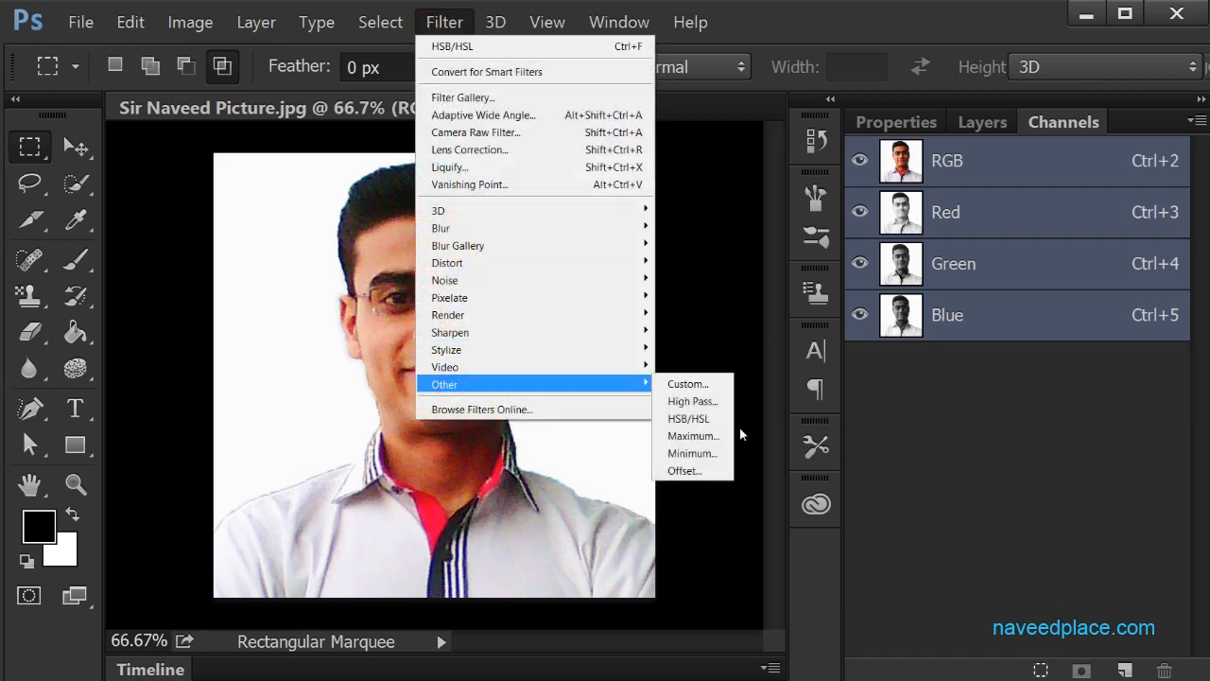
pyautogui.click(714, 437)
pyautogui.moveTo(433, 480)
pyautogui.mouseDown()
pyautogui.moveTo(550, 480)
pyautogui.moveTo(453, 480)
pyautogui.mouseUp()
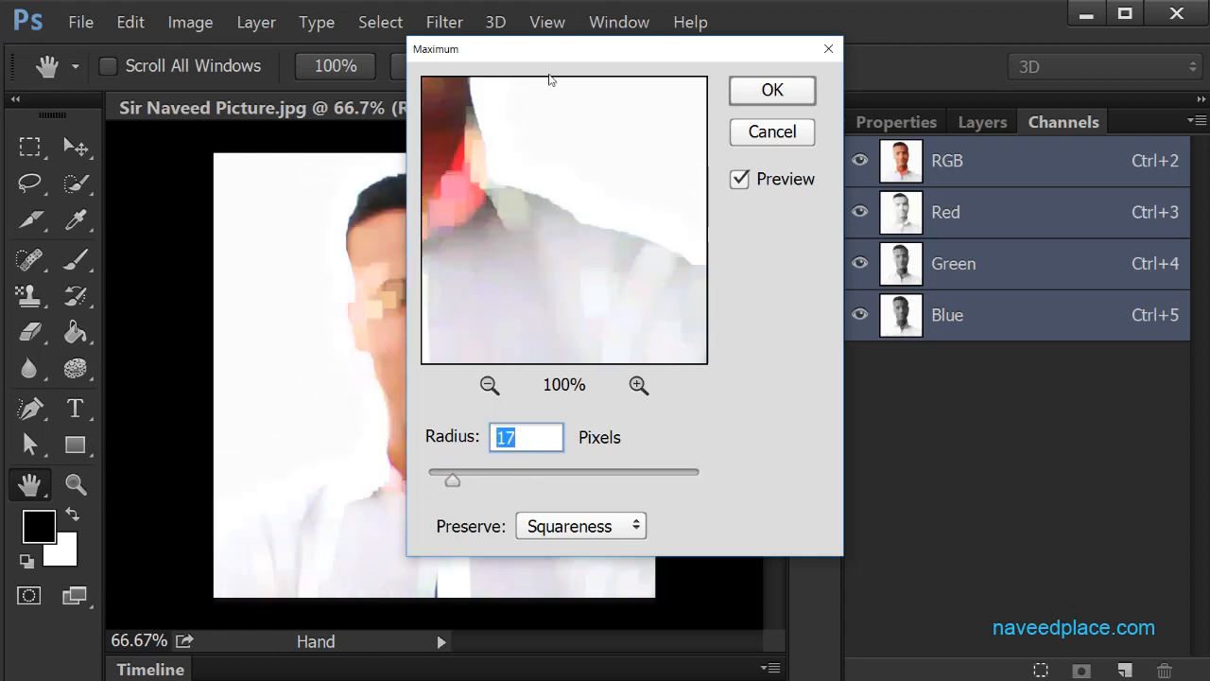
pyautogui.moveTo(624, 48); pyautogui.dragTo(756, 60)
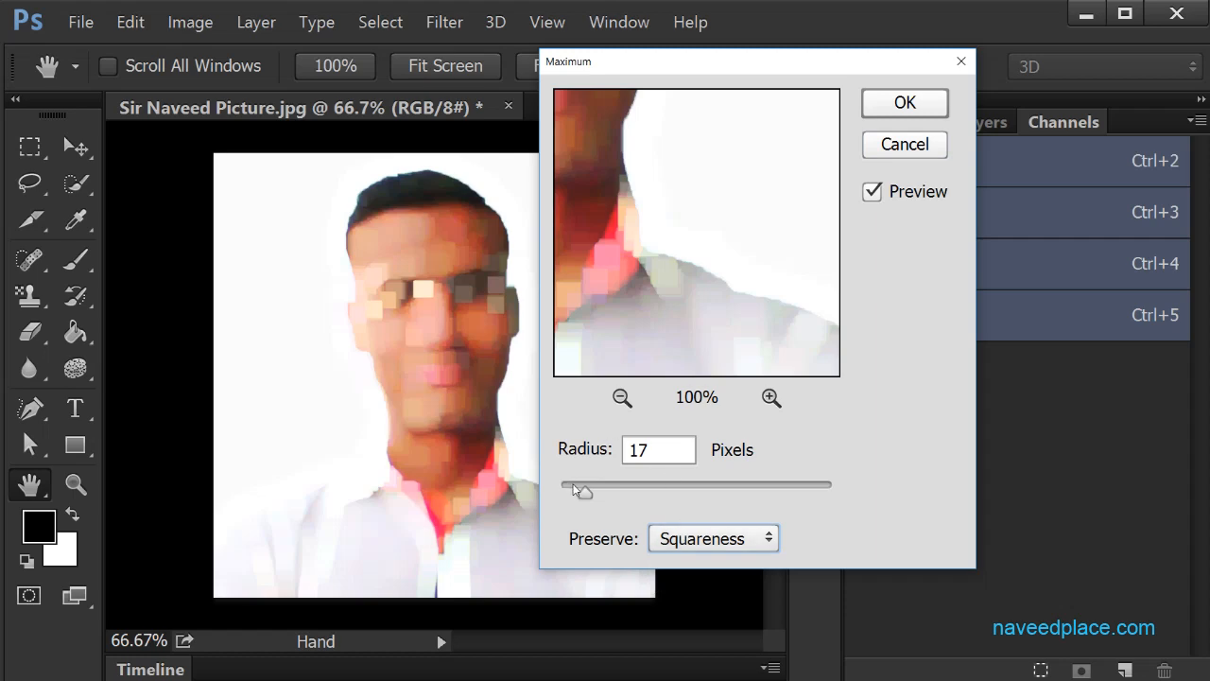
pyautogui.moveTo(574, 488); pyautogui.dragTo(565, 488)
pyautogui.click(909, 142)
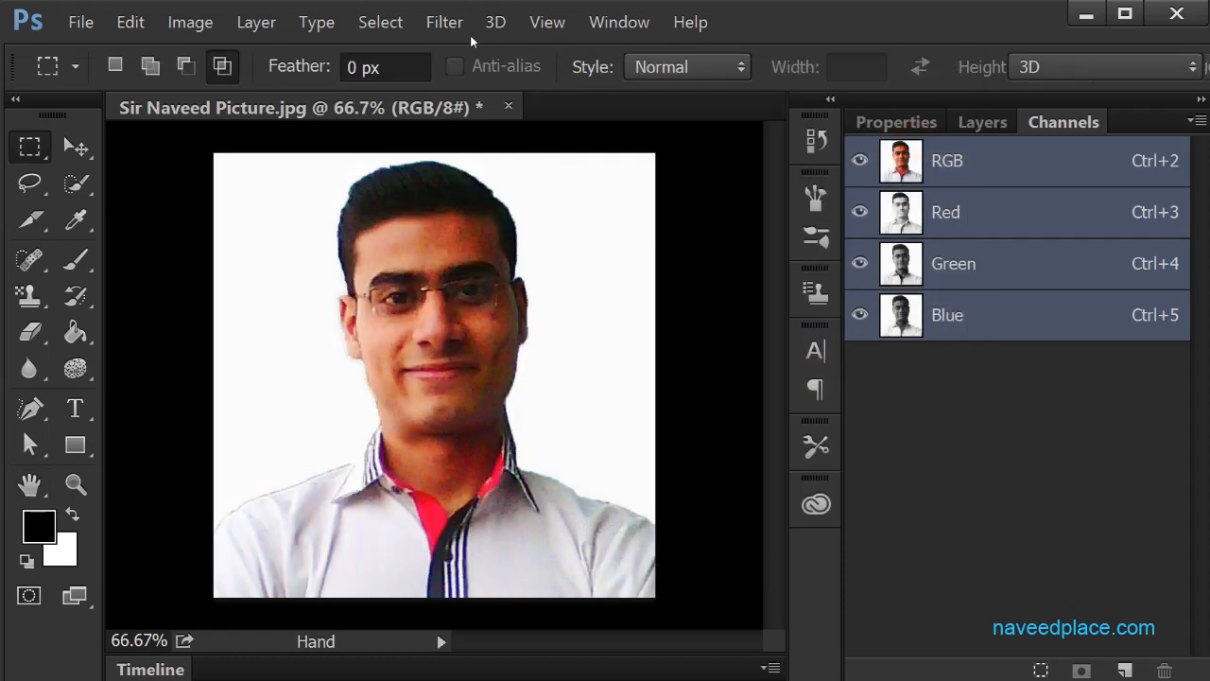
# Preview the Minimum filter on the portrait with a radius of 9 pixels, preserving squareness, and cancel it.
pyautogui.click(446, 23)
pyautogui.moveTo(454, 385)
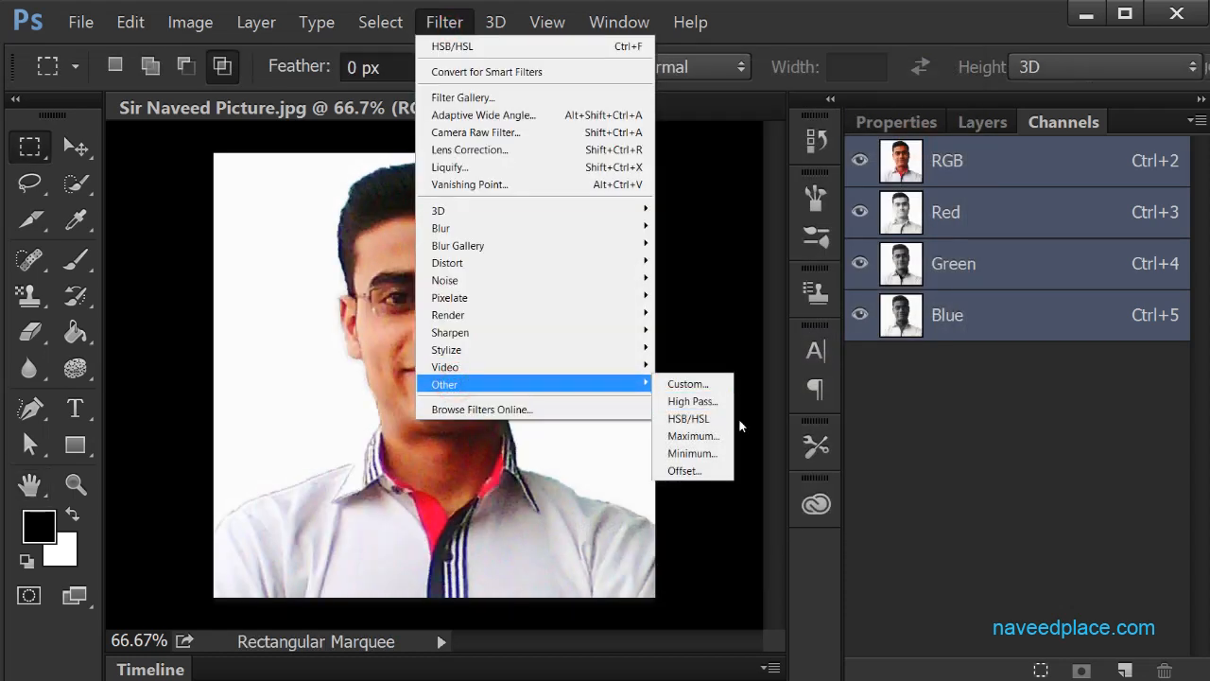
pyautogui.click(693, 453)
pyautogui.moveTo(442, 479)
pyautogui.mouseDown()
pyautogui.moveTo(556, 477)
pyautogui.moveTo(441, 482)
pyautogui.mouseUp()
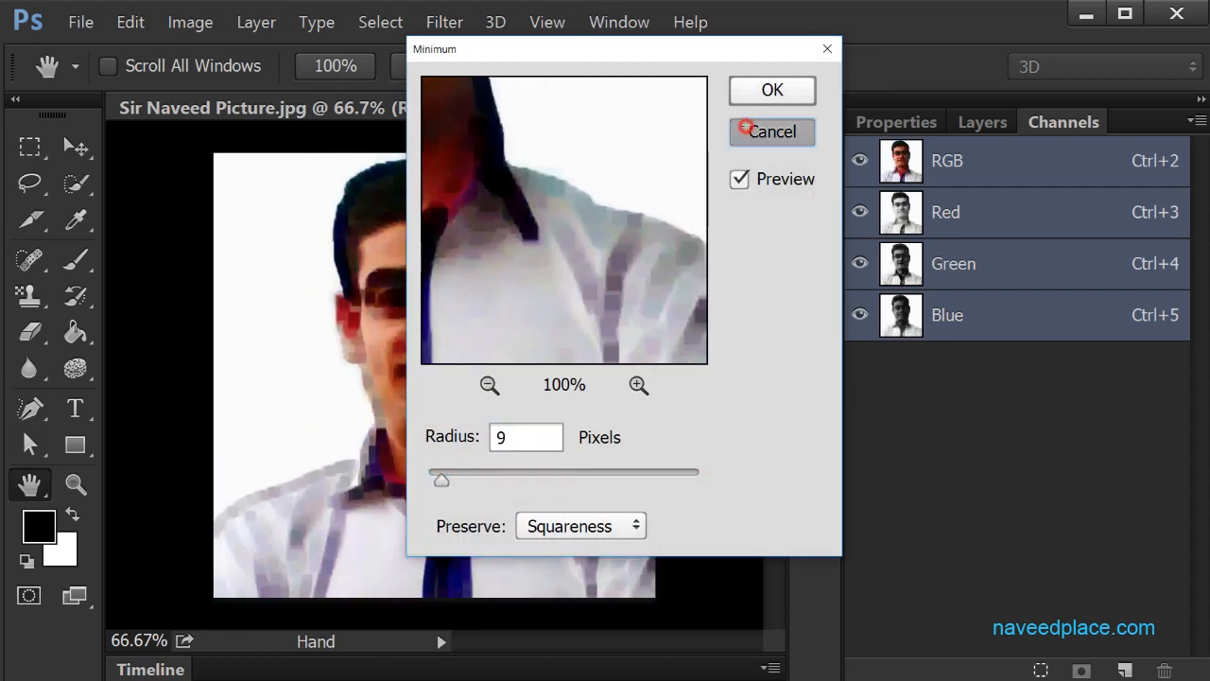
pyautogui.click(761, 132)
# Preview the Offset filter on the whole portrait with +635 pixels horizontal, -720 pixels vertical and Wrap Around.
pyautogui.click(449, 21)
pyautogui.moveTo(466, 388)
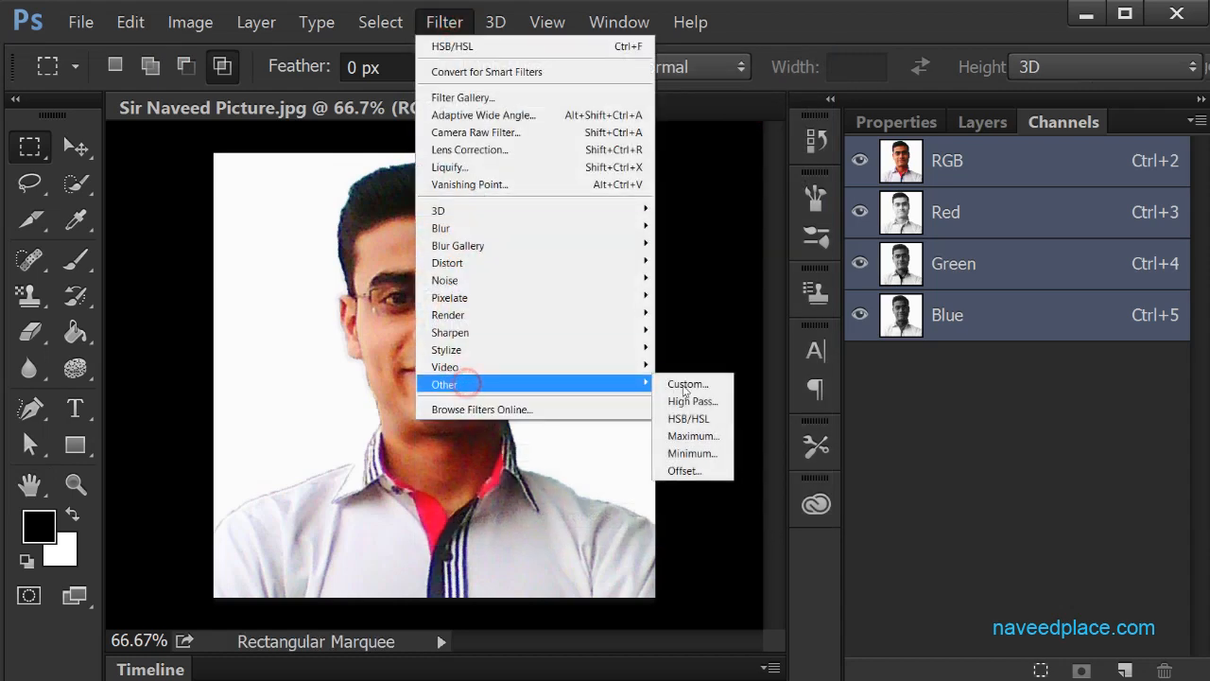
pyautogui.click(673, 468)
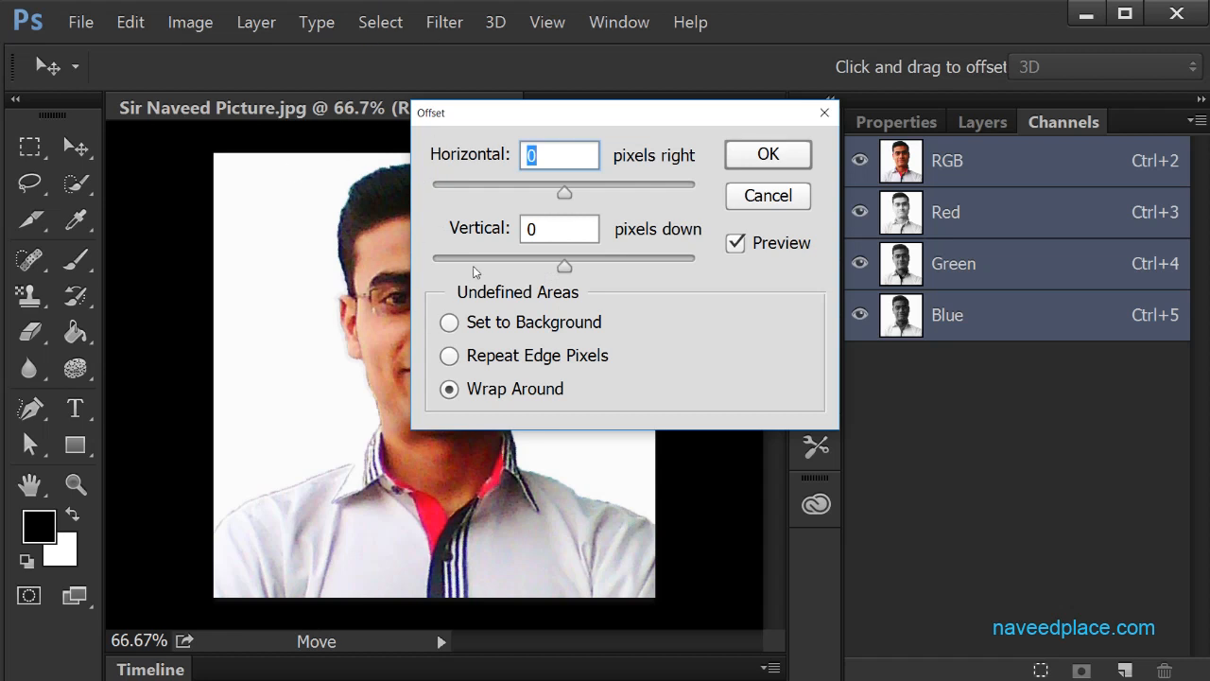
pyautogui.moveTo(612, 123); pyautogui.dragTo(945, 321)
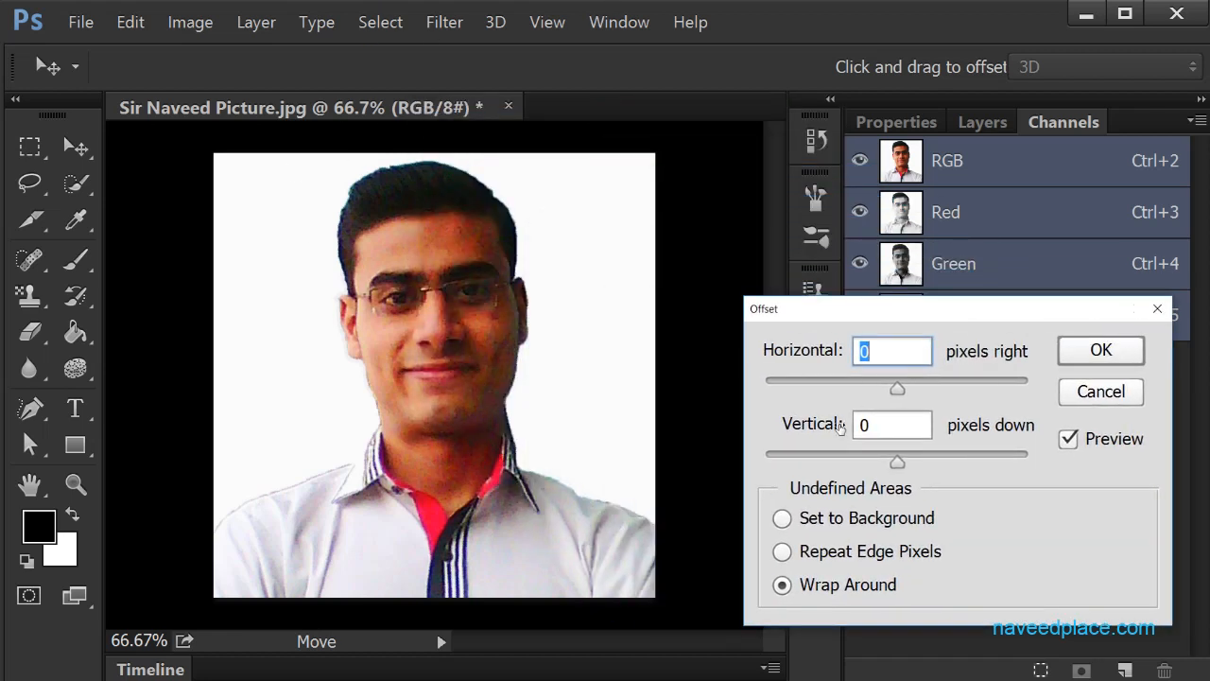
pyautogui.moveTo(910, 392); pyautogui.dragTo(935, 392)
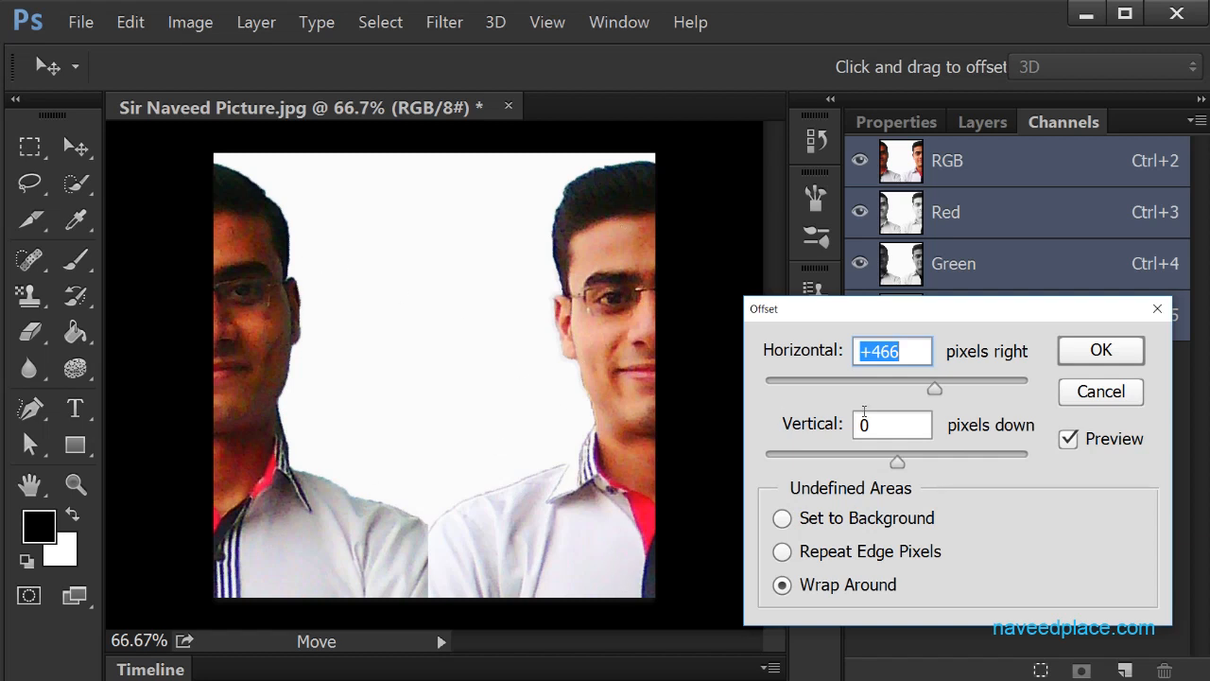
pyautogui.moveTo(896, 461); pyautogui.dragTo(837, 457)
pyautogui.moveTo(911, 383); pyautogui.dragTo(948, 387)
pyautogui.click(839, 456)
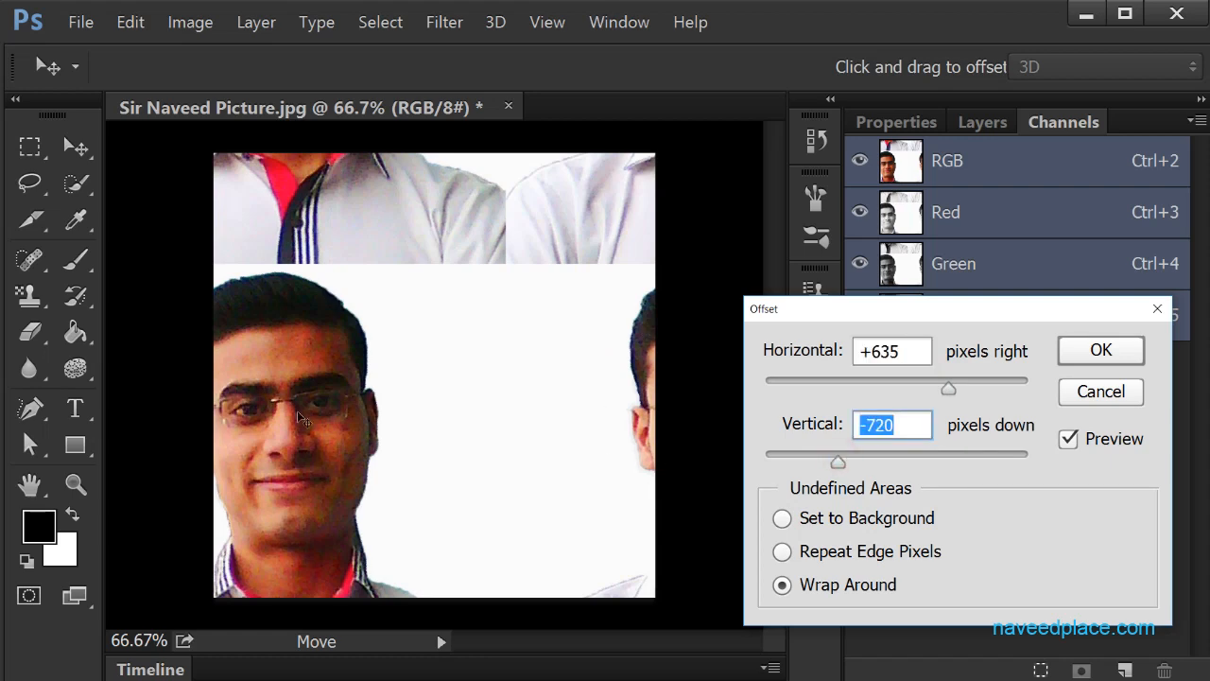
# Compare Set to Background, Repeat Edge Pixels and Wrap Around for the offset's undefined areas, and cancel the filter.
pyautogui.click(838, 516)
pyautogui.click(811, 552)
pyautogui.click(802, 586)
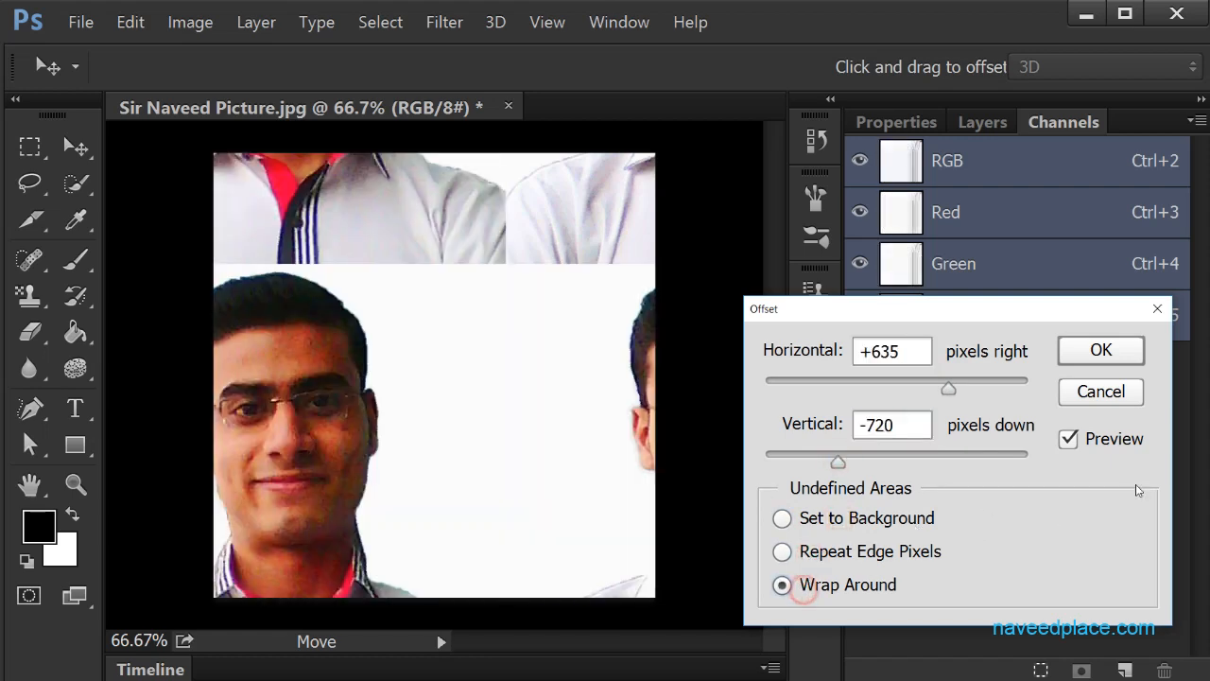
pyautogui.click(1099, 400)
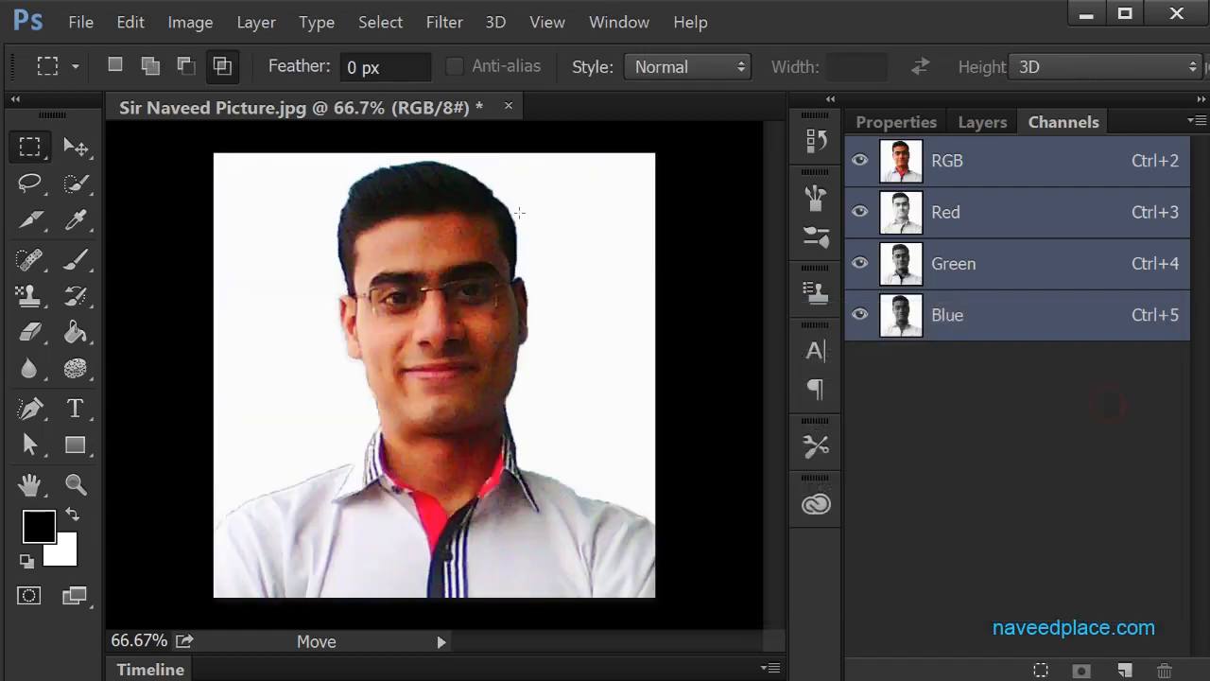
# Apply the De-Interlace video filter to the portrait with its preset settings.
pyautogui.click(443, 23)
pyautogui.moveTo(452, 367)
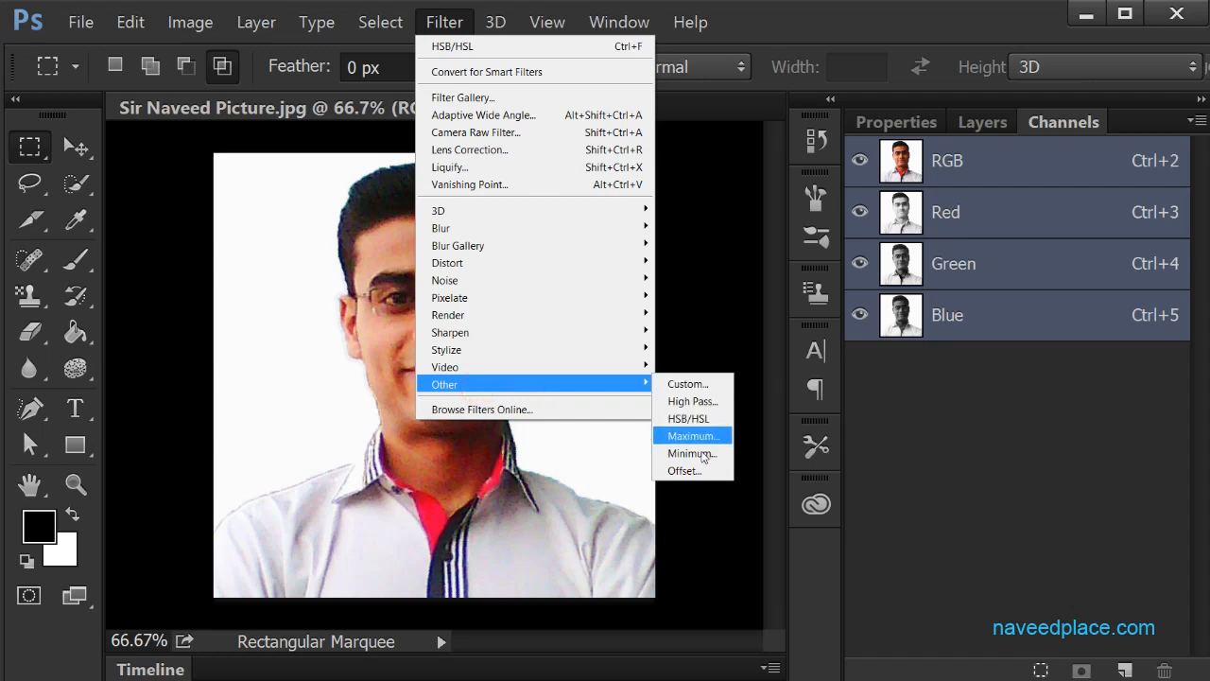
pyautogui.moveTo(505, 368)
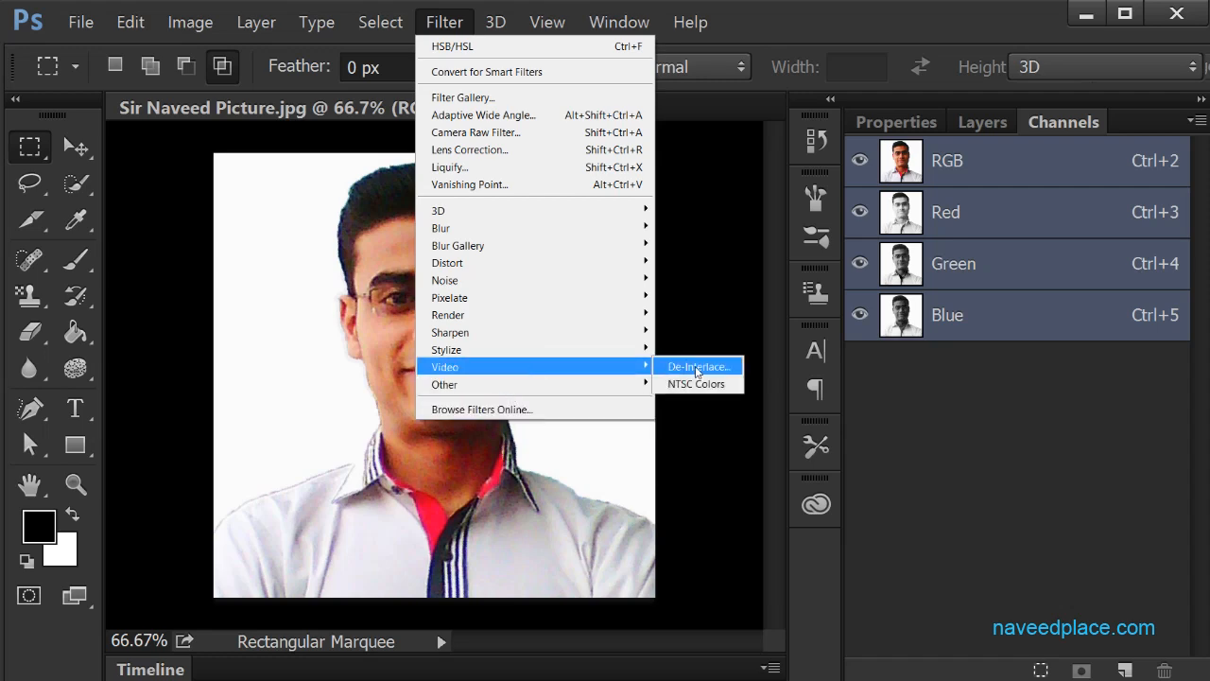
pyautogui.click(697, 367)
pyautogui.click(699, 210)
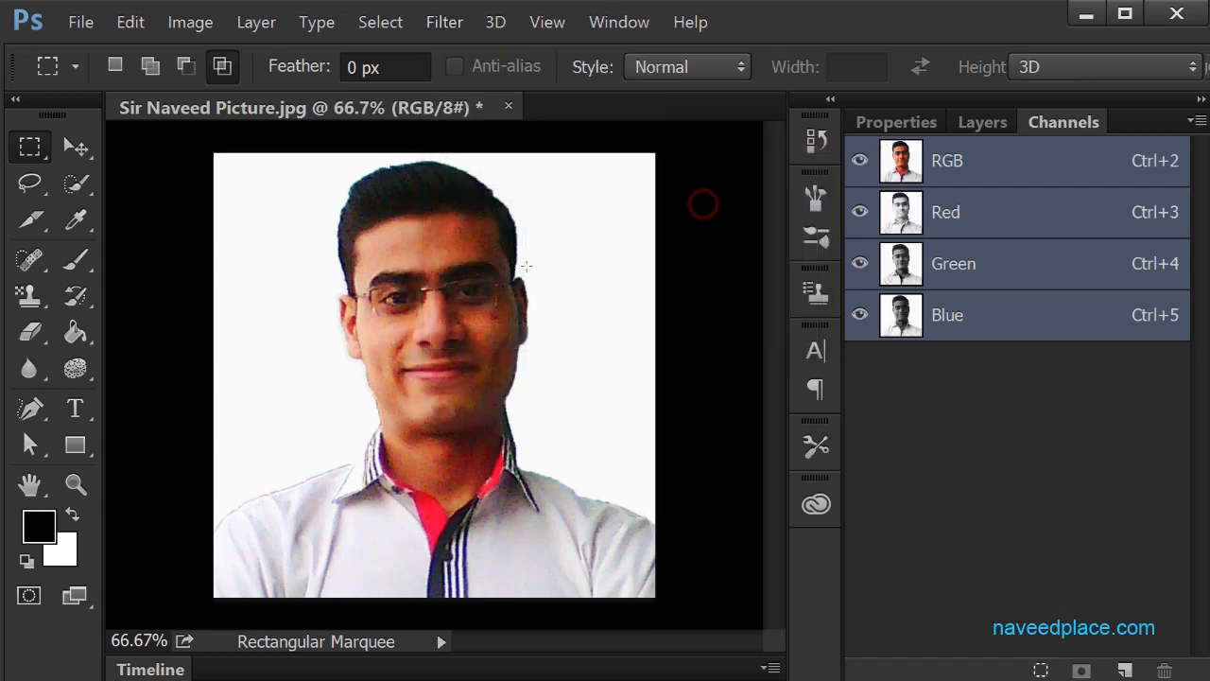
pyautogui.click(444, 38)
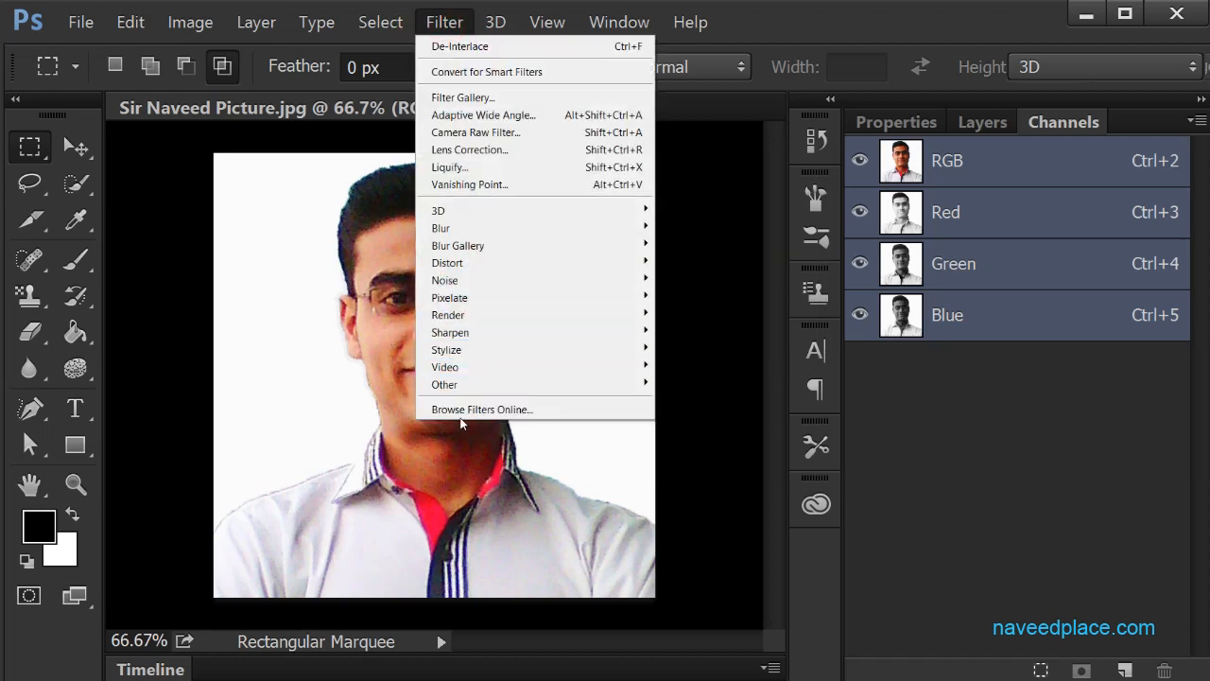
pyautogui.click(566, 467)
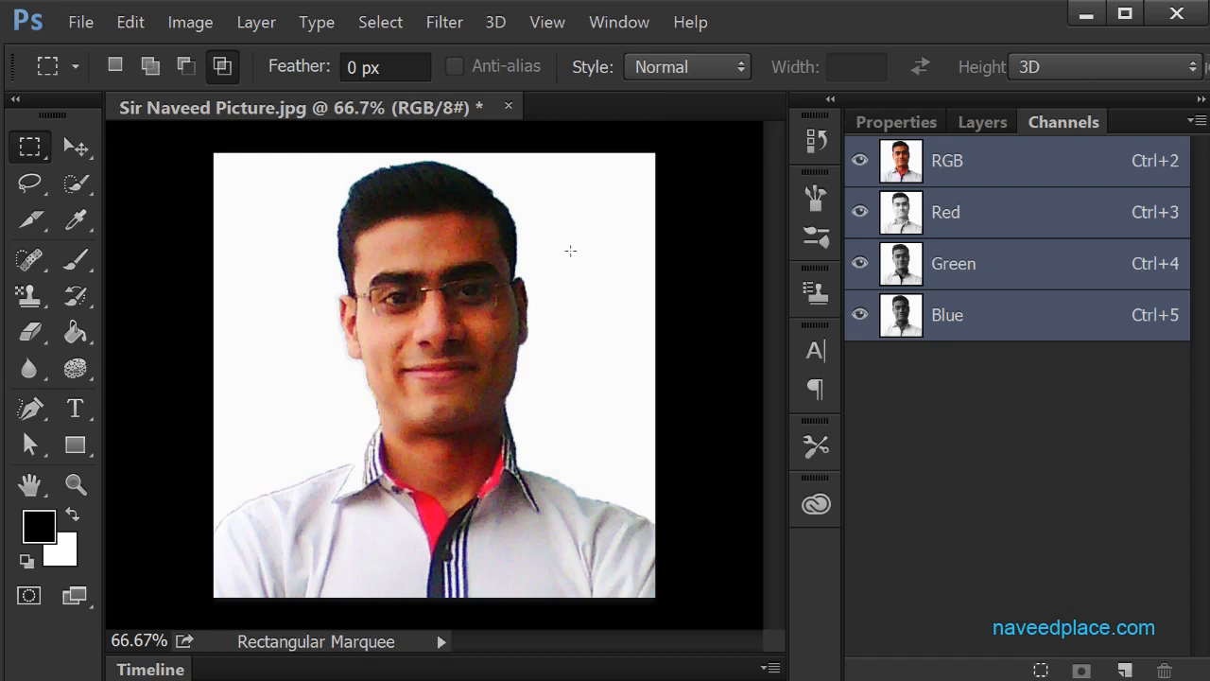
pyautogui.click(441, 24)
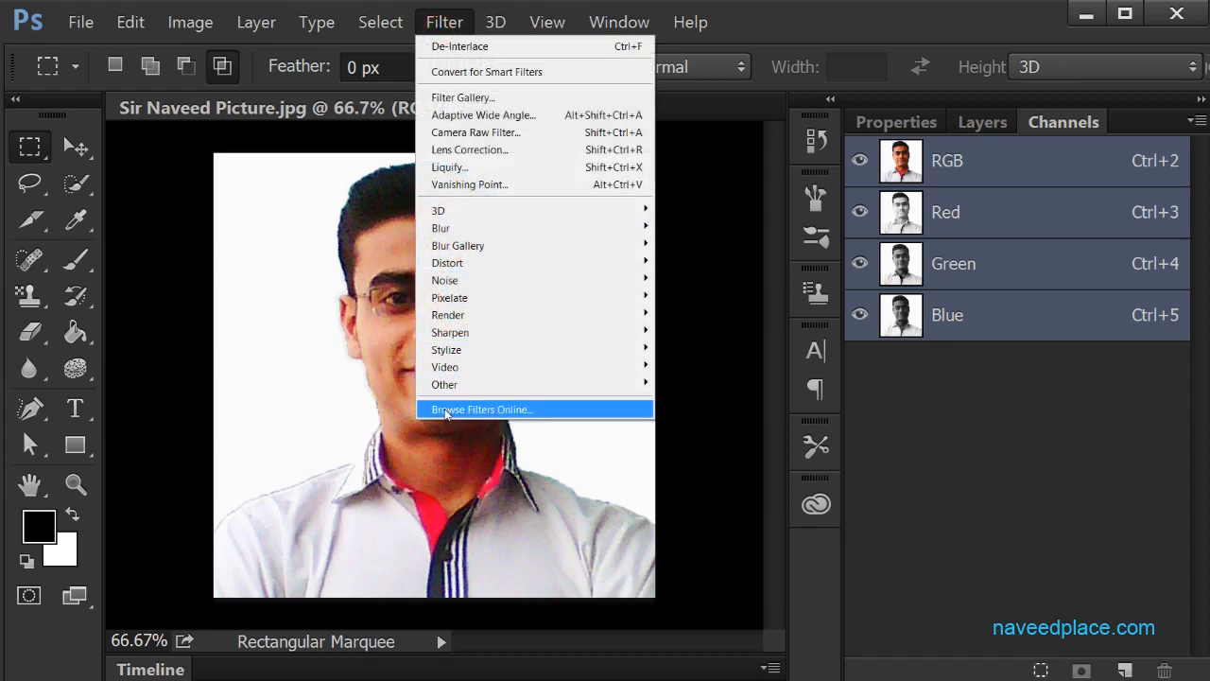